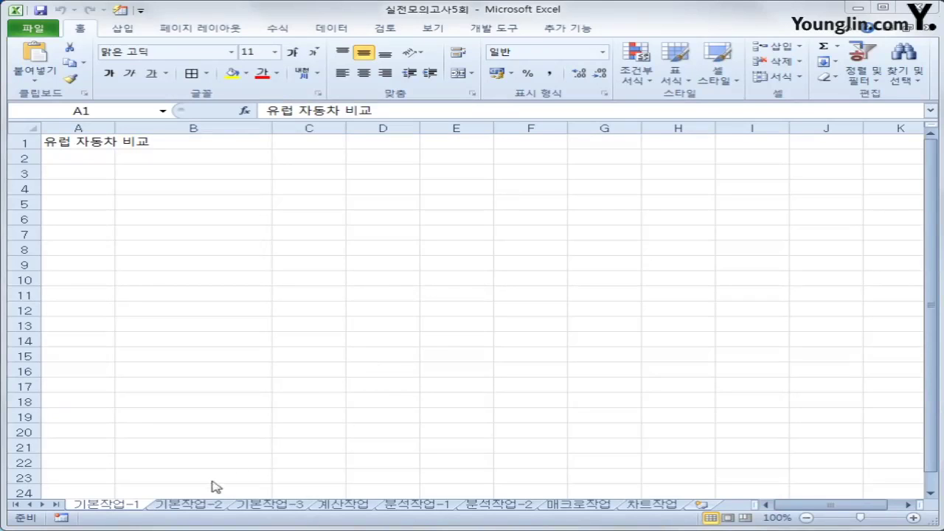
- On sheet 기본작업-2, set the horizontal alignment of title range A1:I1 to 선택 영역의 가운데로 (center across selection)
click(195, 508)
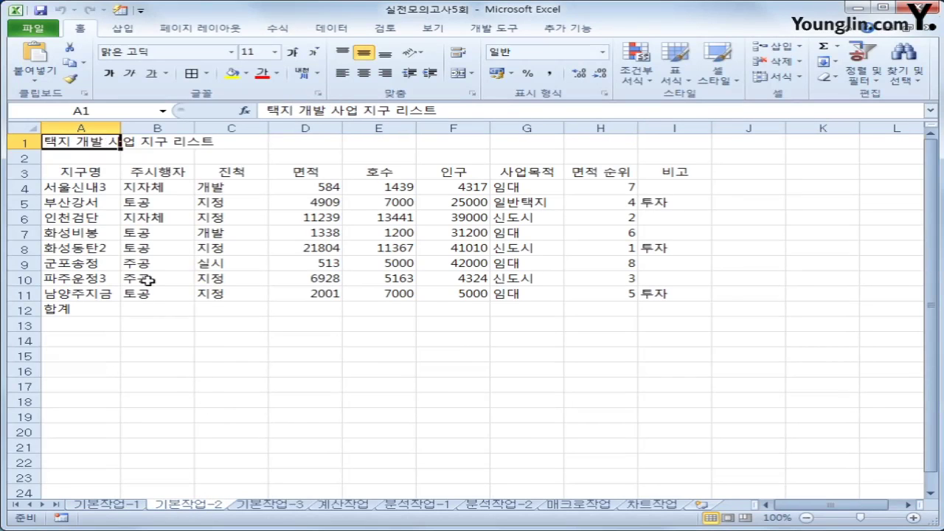
drag(93, 140, 666, 134)
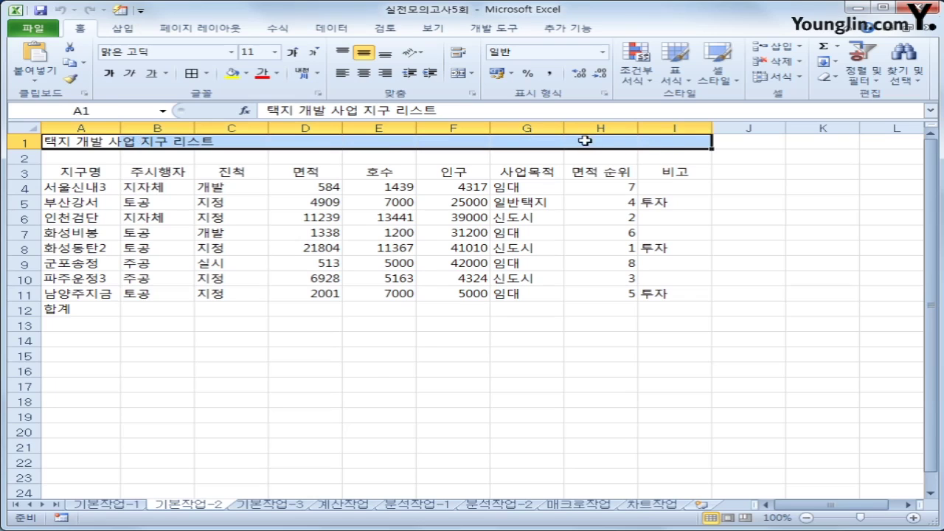
right_click(378, 134)
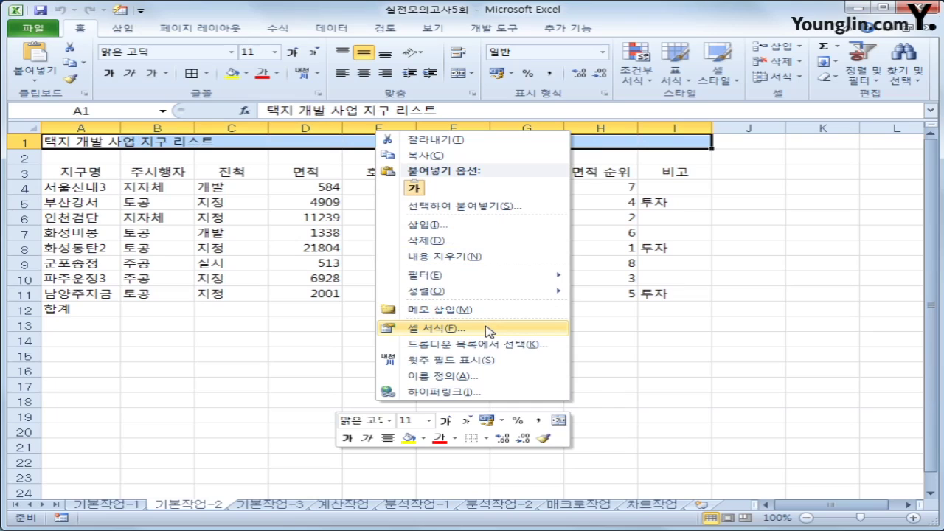
click(487, 329)
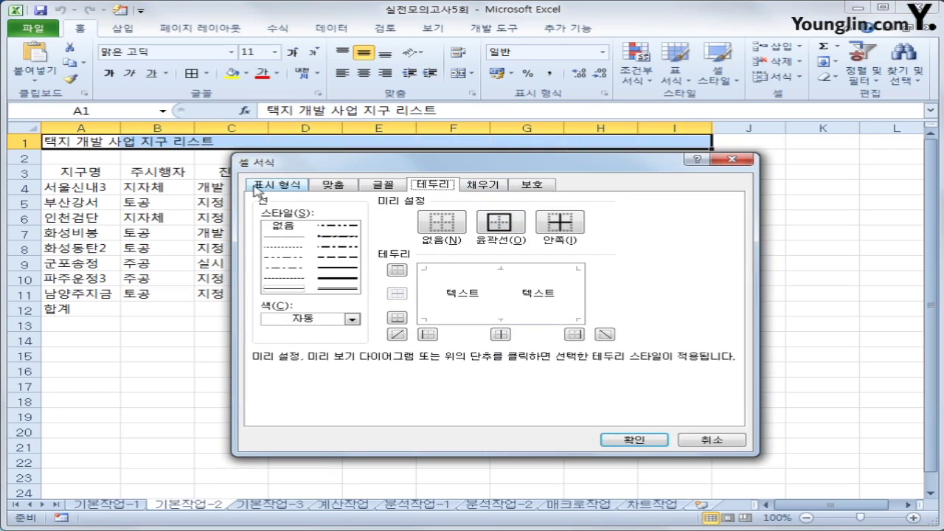
click(266, 184)
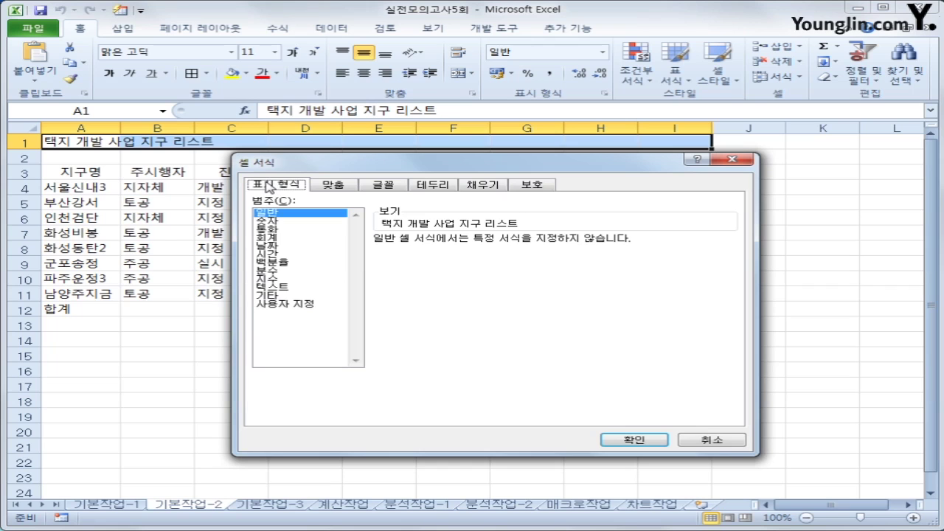
click(337, 186)
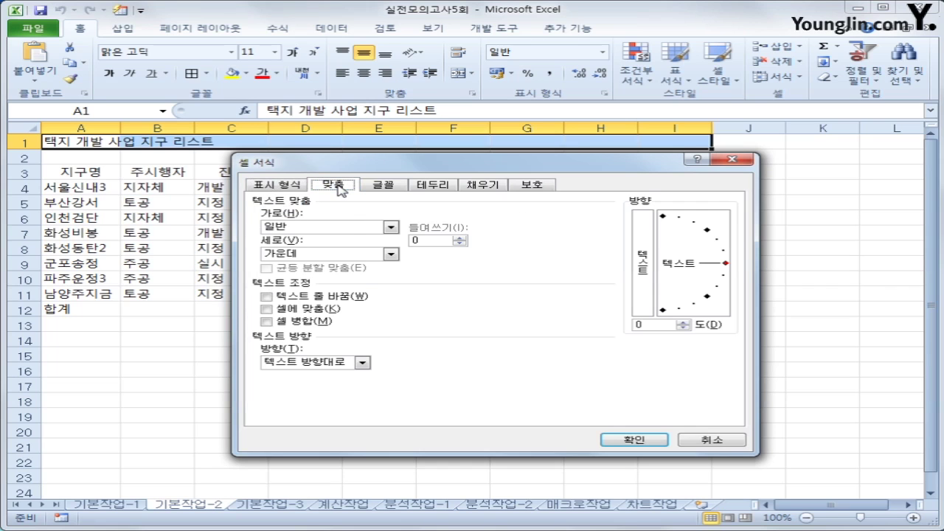
click(391, 227)
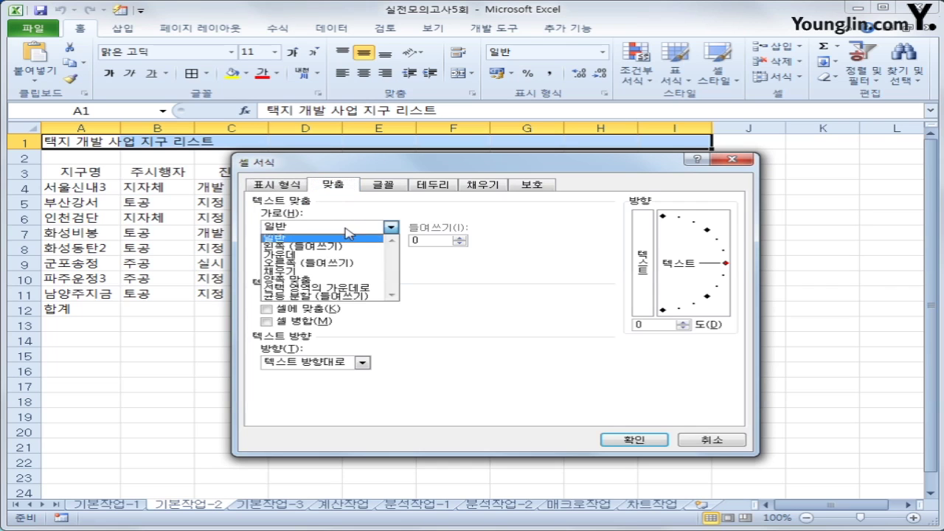
click(348, 287)
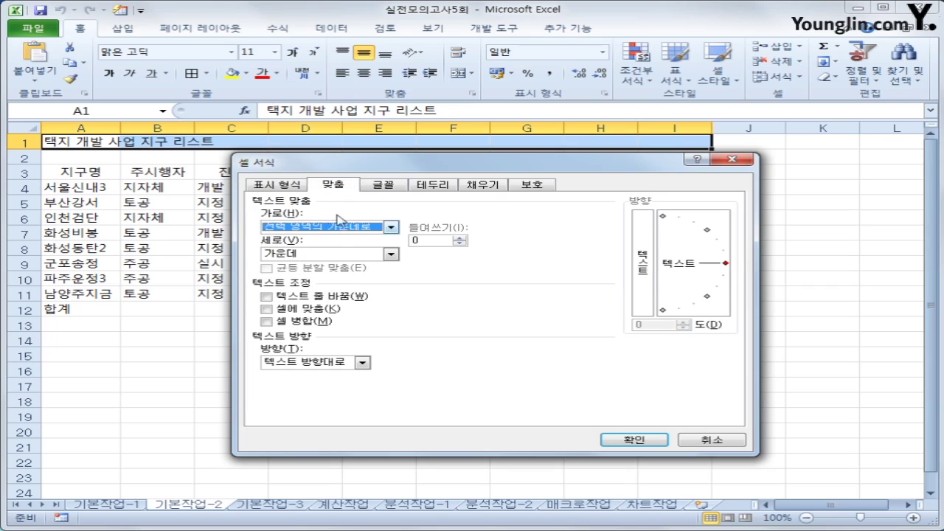
- Format the title in A1:I1 with font 돋움체, size 17 and style 굵은 기울임꼴 (bold italic), and apply the formatting
click(382, 189)
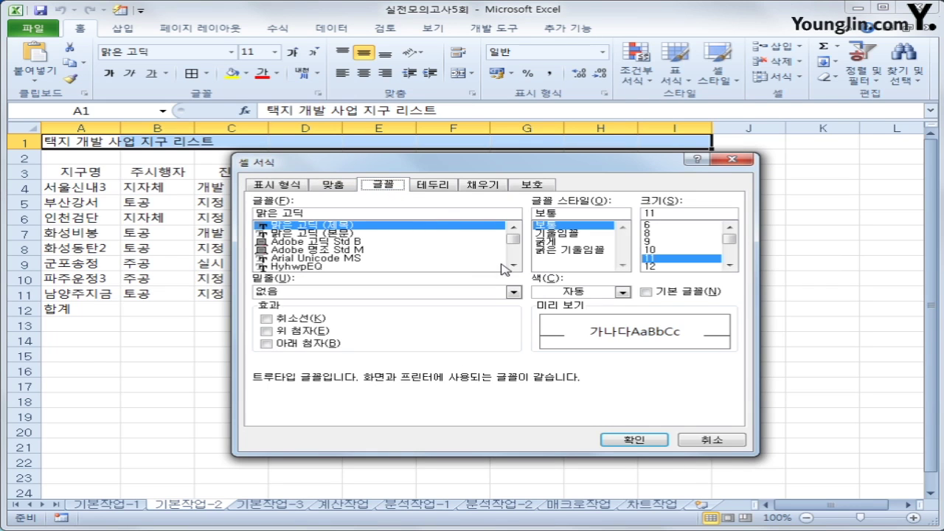
drag(514, 241, 514, 254)
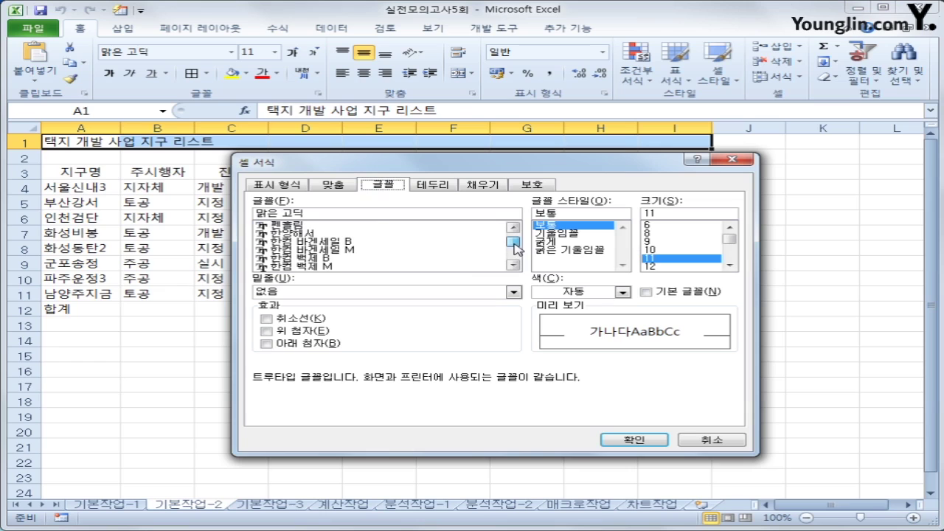
drag(333, 213, 225, 217)
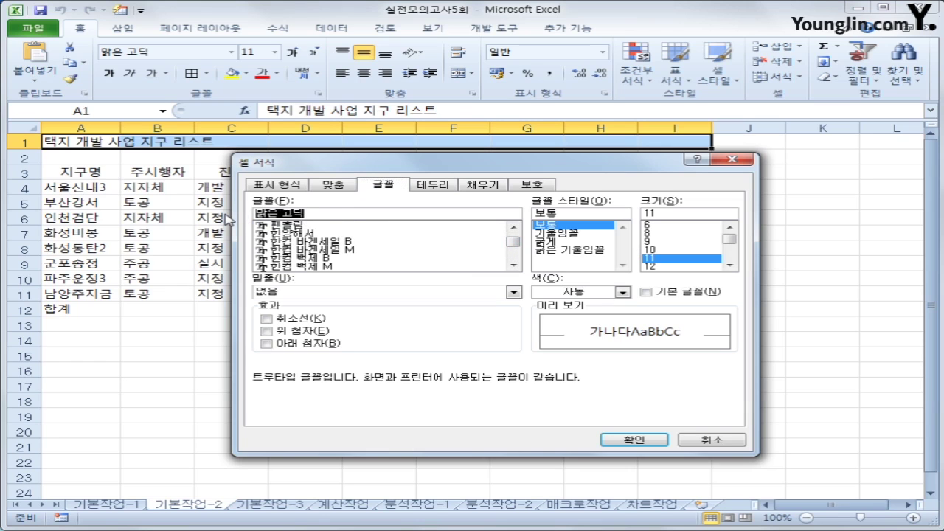
text(돋움체)
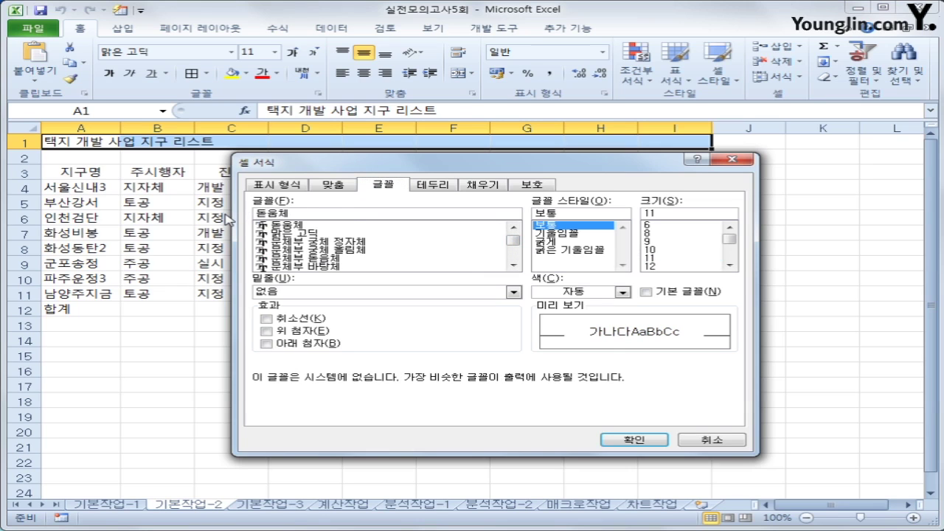
click(291, 227)
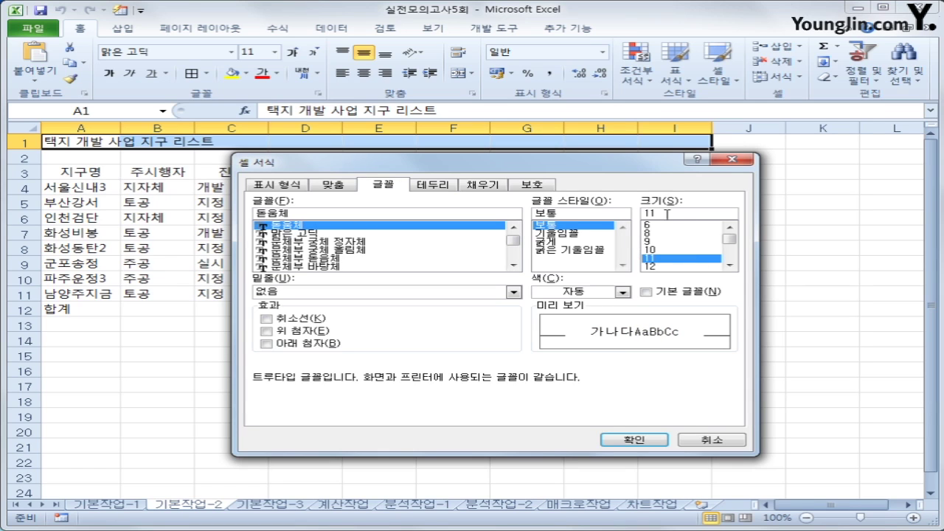
drag(666, 214, 590, 213)
text(17)
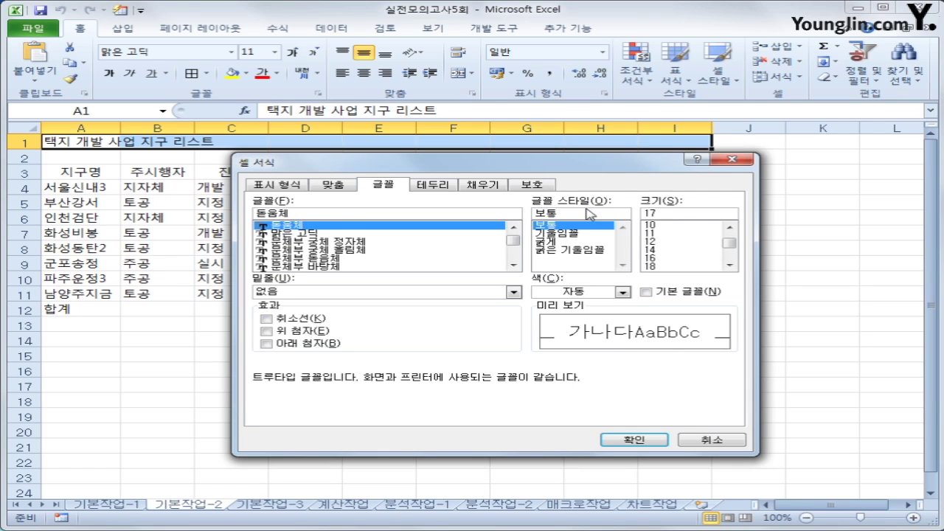
click(590, 251)
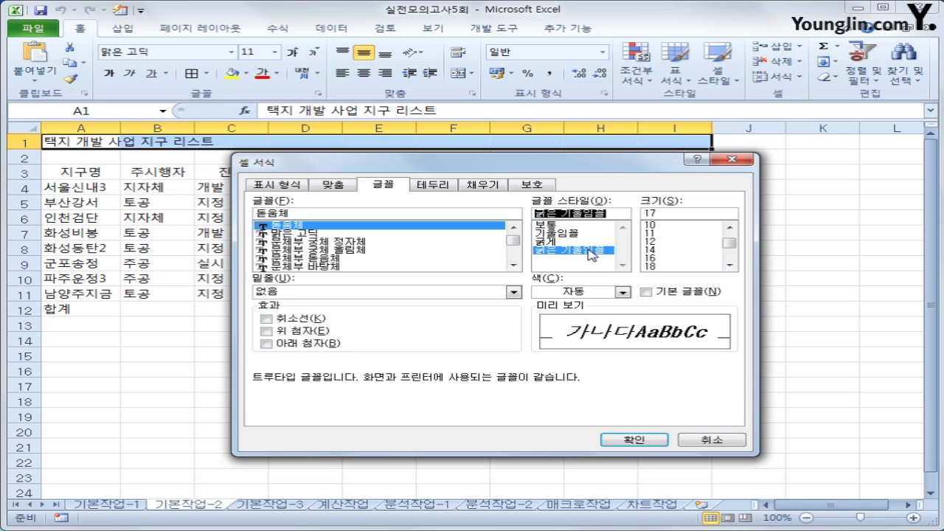
click(618, 441)
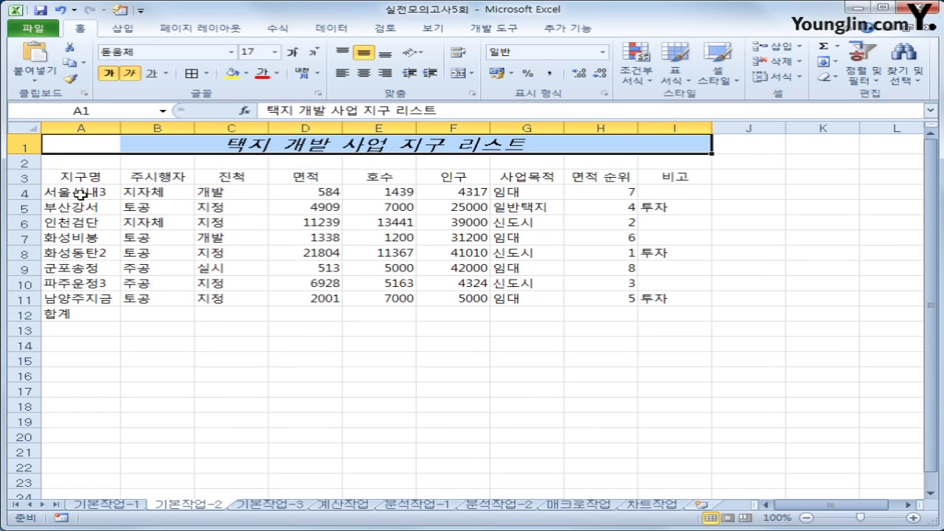
- Define the name 지구명 for the range A4:A11
drag(76, 192, 94, 304)
click(113, 115)
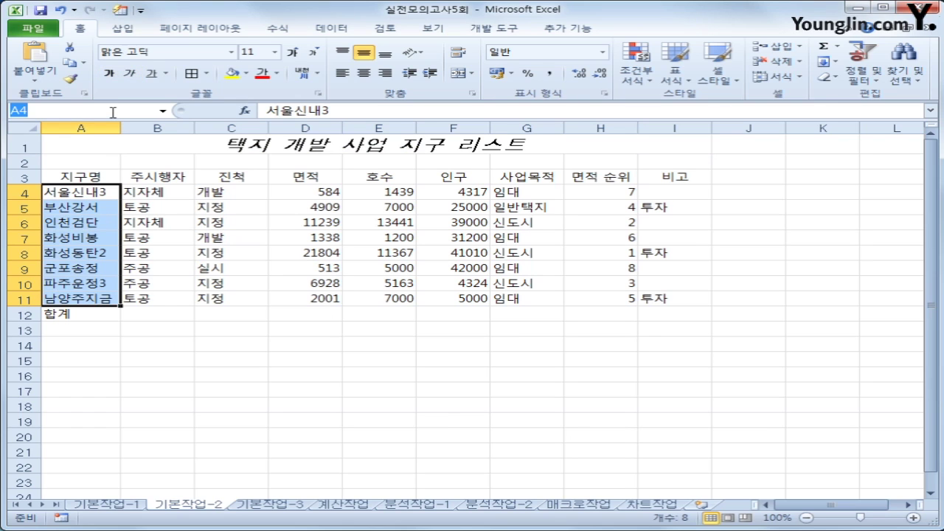
text(지구명)
key(Return)
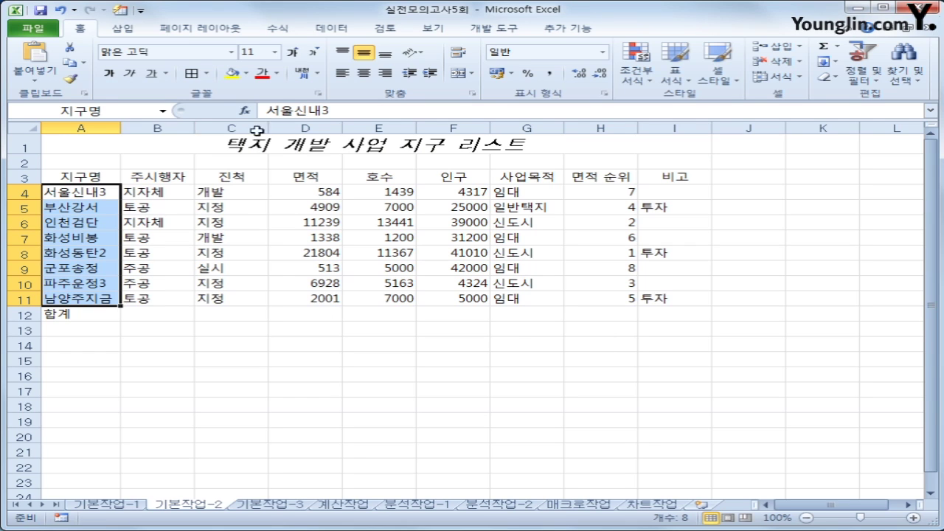
- Apply the comma style to the 면적 values in D4:D11 and the 인구 values in F4:F11
drag(305, 192, 329, 298)
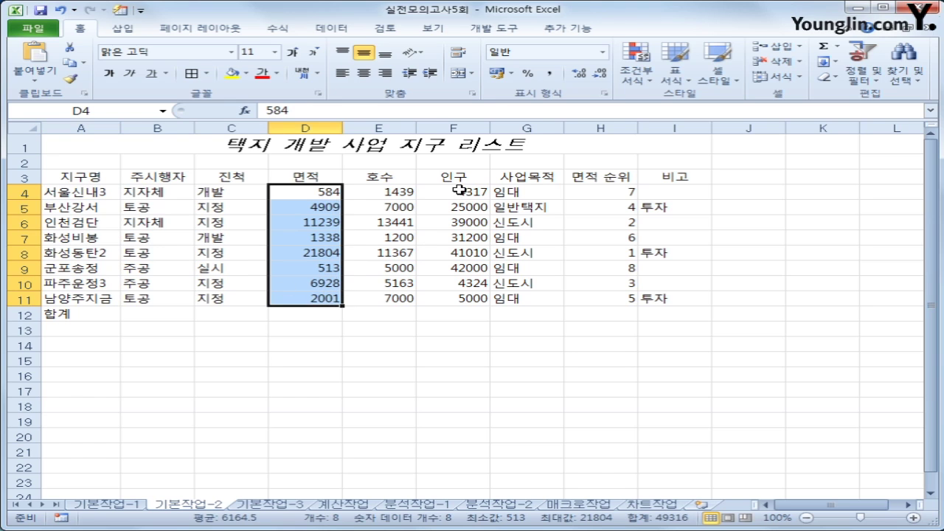
drag(459, 192, 468, 297)
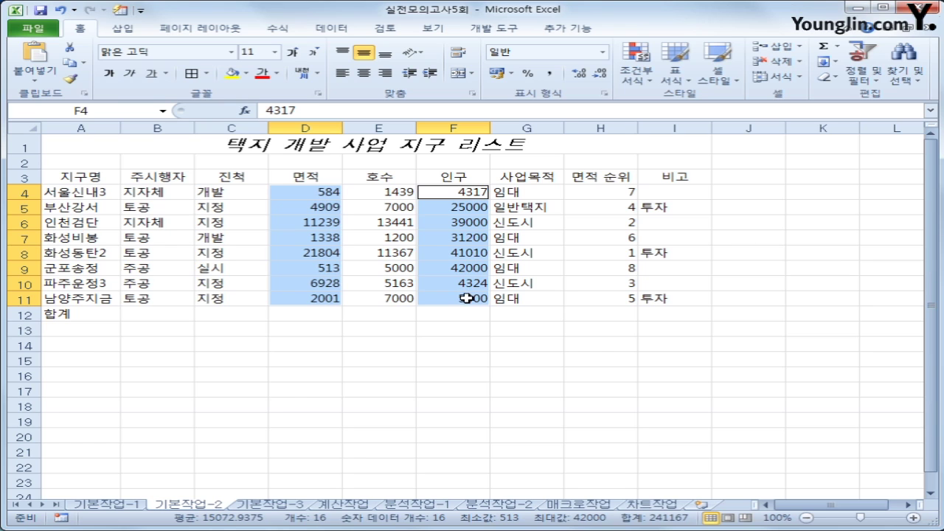
click(550, 73)
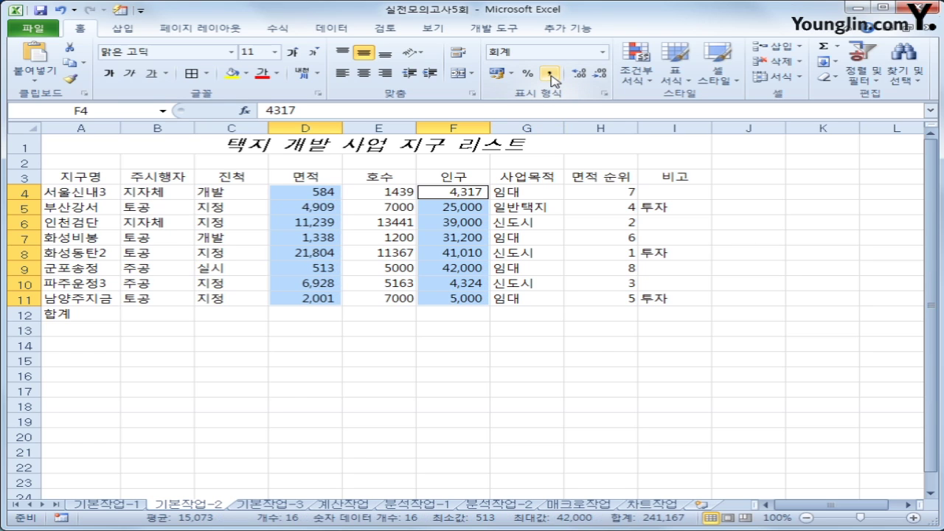
- Apply the custom number format #,##0 "가구" to the 호수 values in E4:E11
click(387, 193)
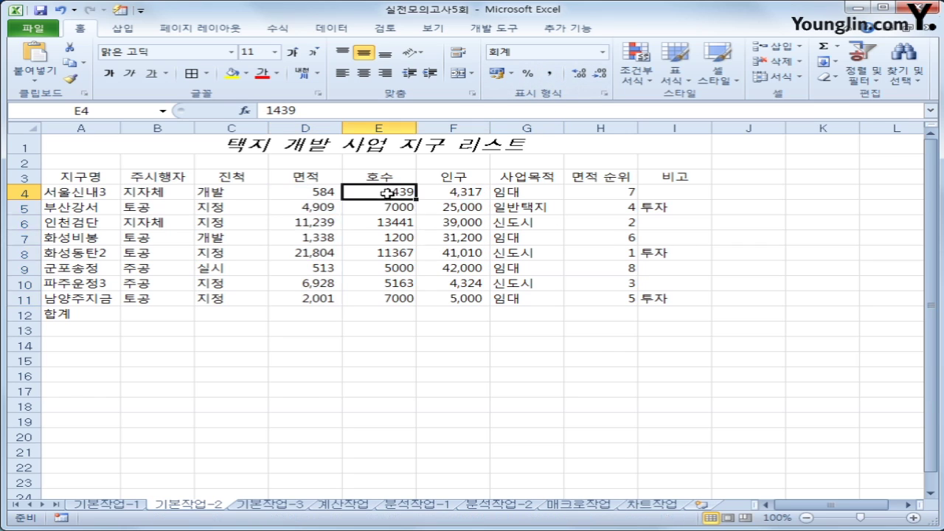
drag(387, 193, 387, 298)
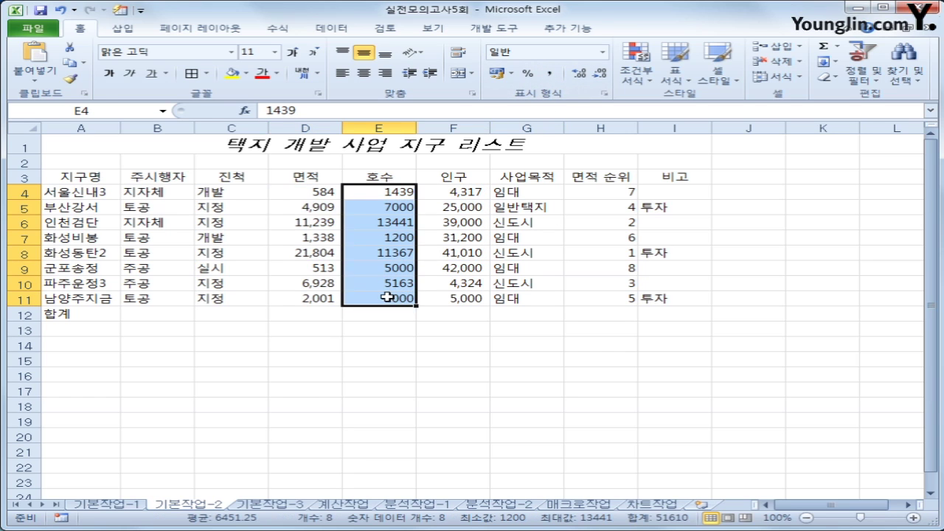
right_click(386, 215)
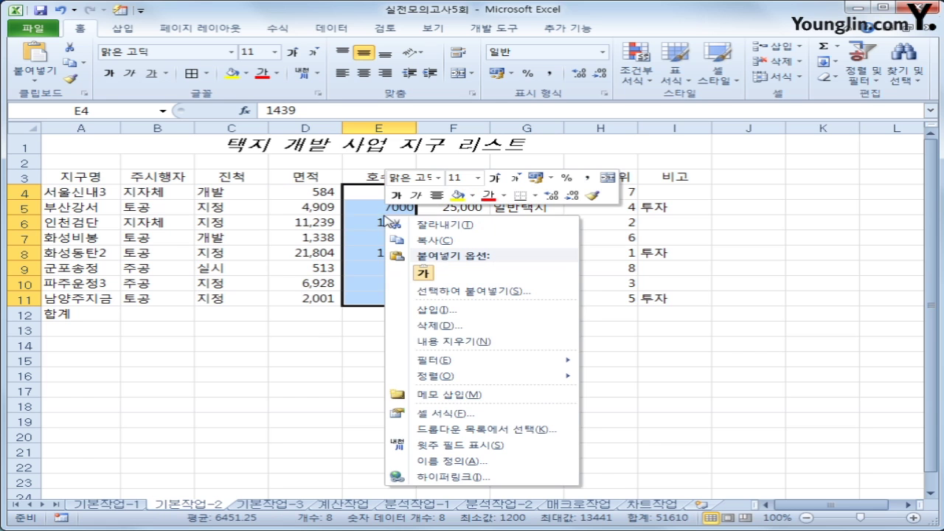
click(446, 414)
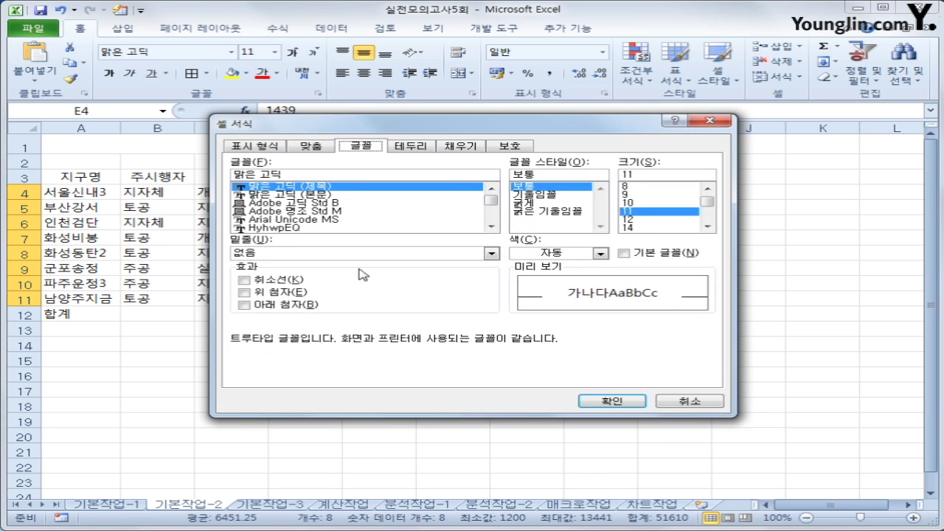
click(240, 149)
click(252, 266)
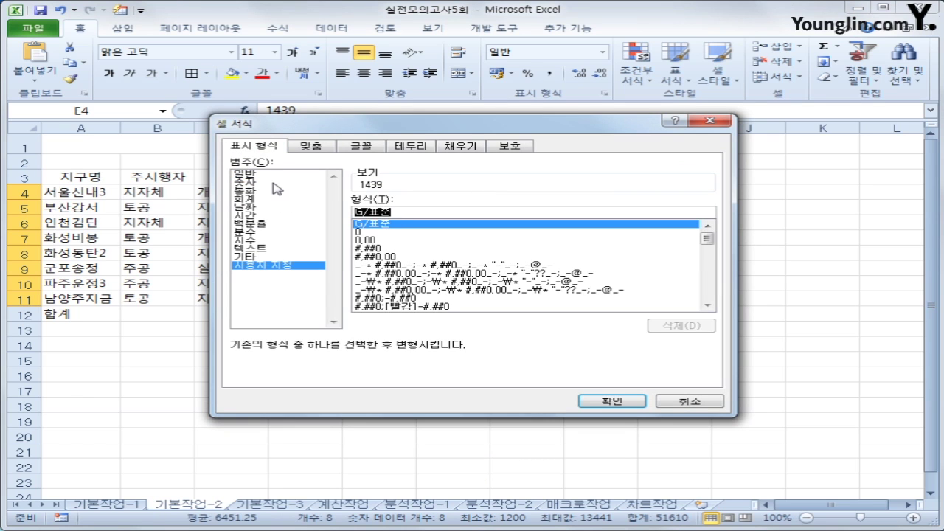
text(#)
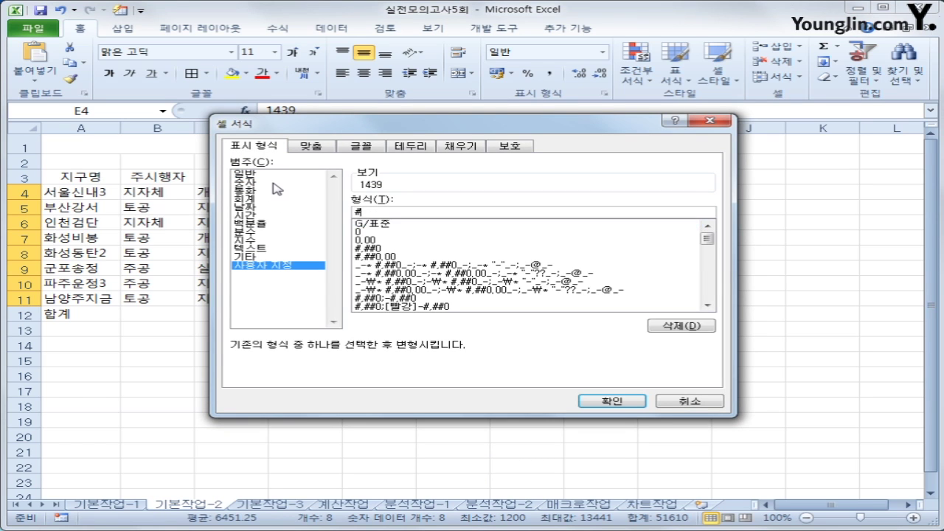
text(,##0 "가구")
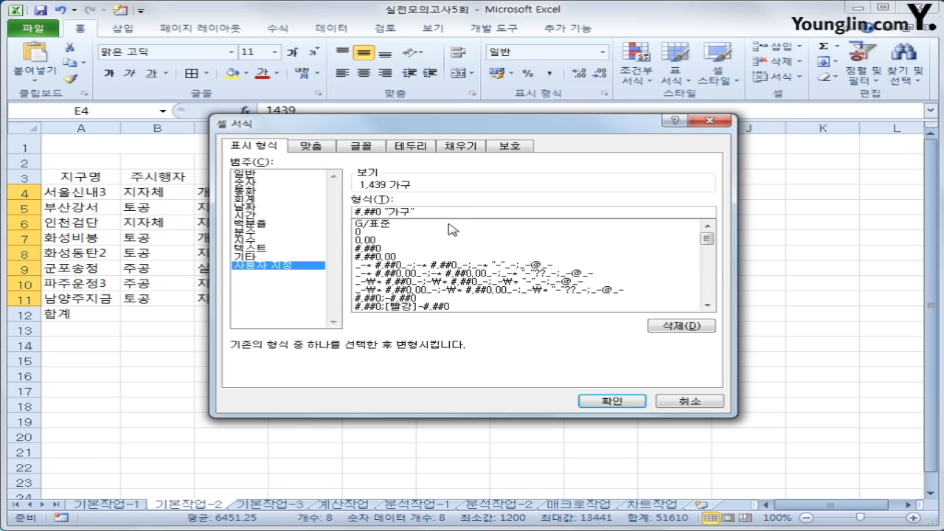
click(611, 401)
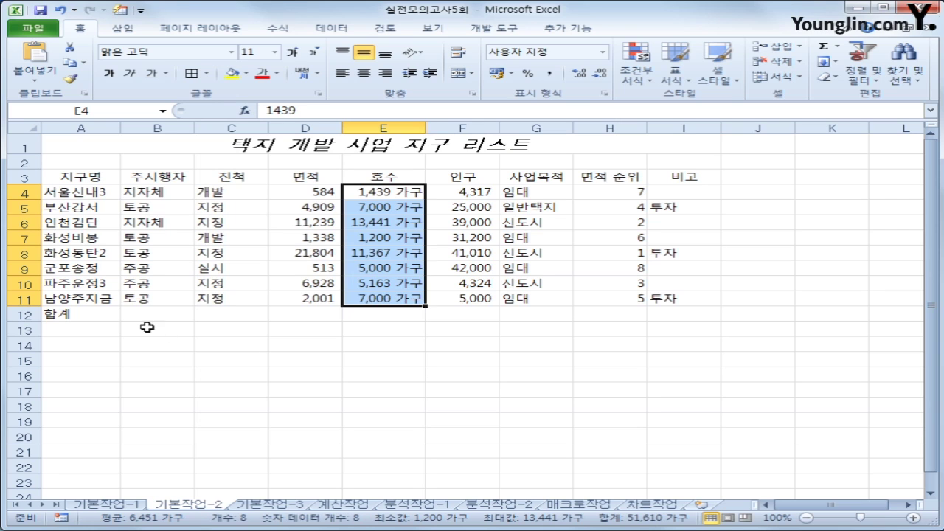
- Merge and center the ranges A12:C12 and G12:I12 in the 합계 row
drag(70, 313, 259, 315)
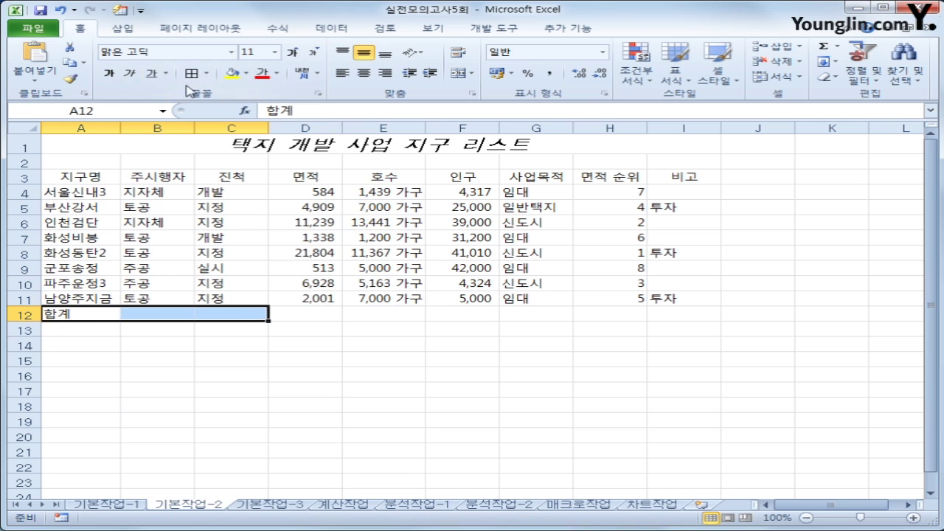
click(459, 73)
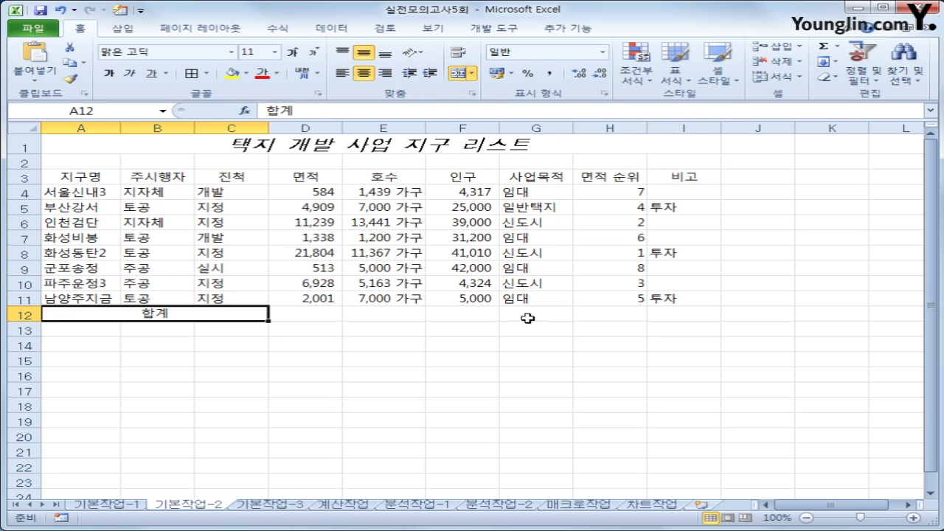
drag(524, 315, 677, 313)
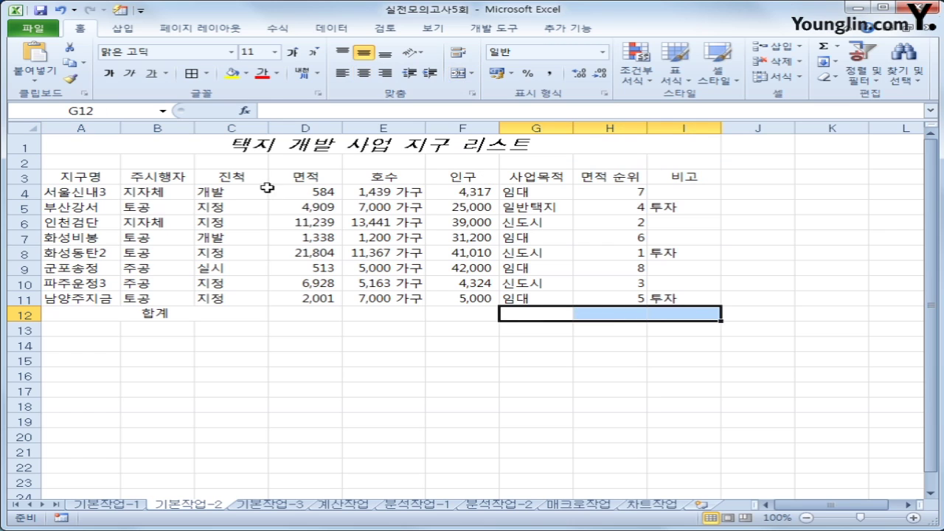
click(459, 73)
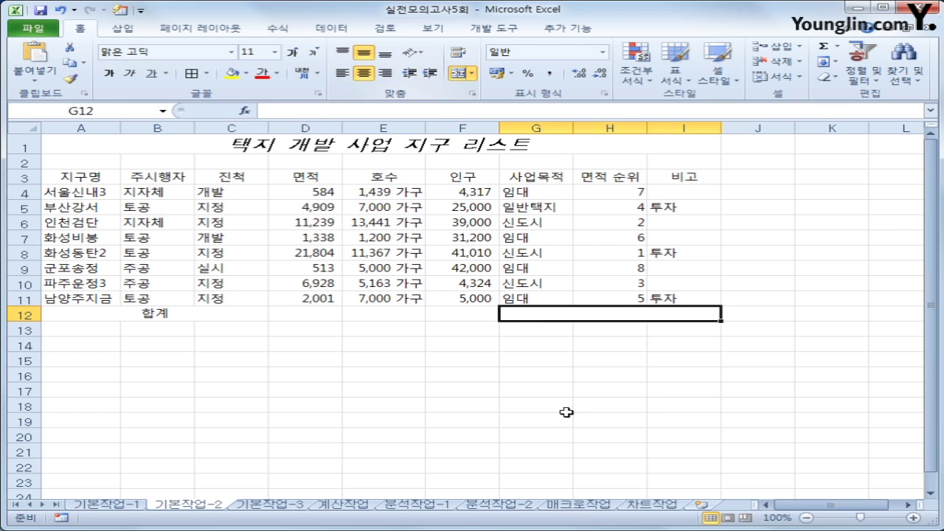
- Add both diagonal borders to the merged range G12:I12 so they form an X
right_click(596, 314)
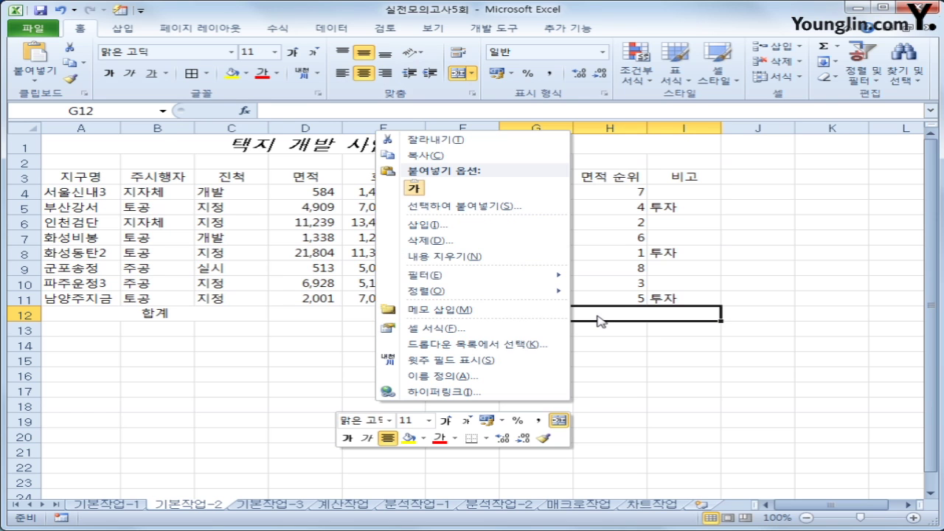
click(432, 328)
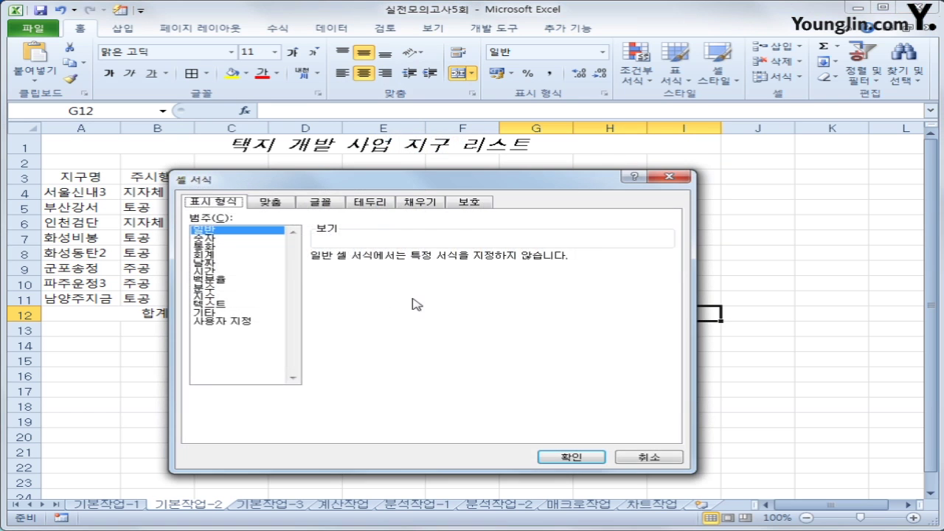
click(367, 202)
click(335, 352)
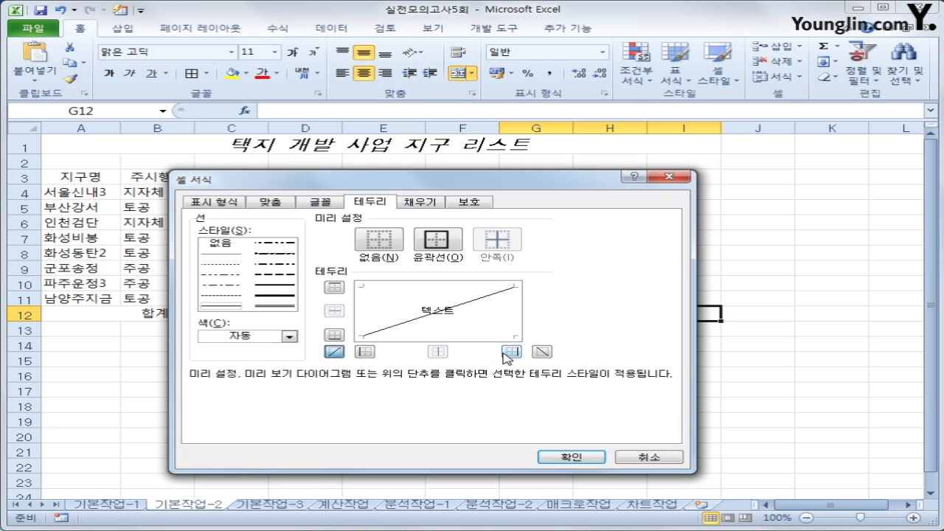
click(542, 352)
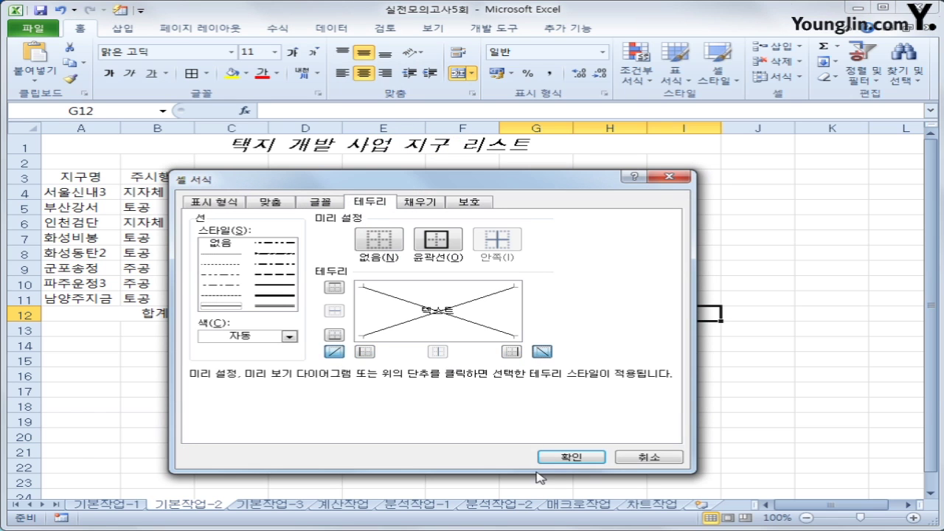
click(561, 456)
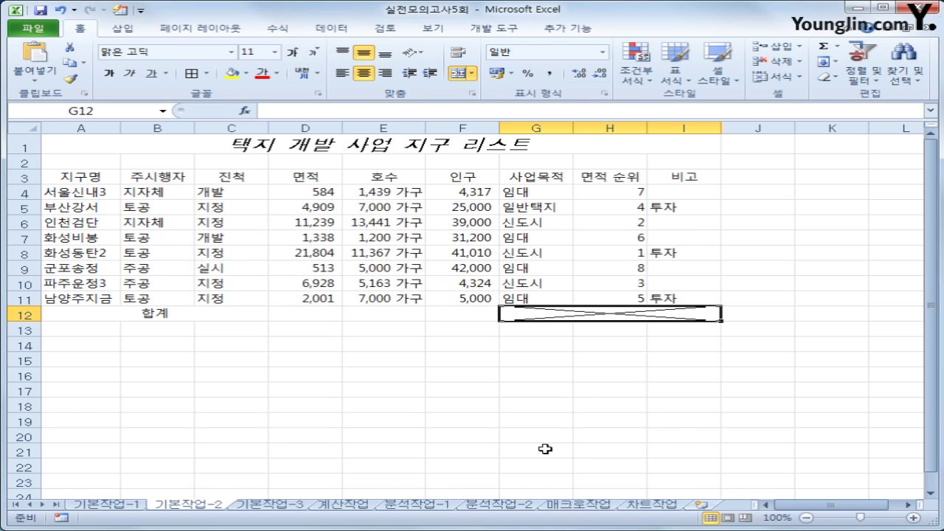
- Convert the text 합계 in the merged cell A12 to the Hanja 合計
click(164, 317)
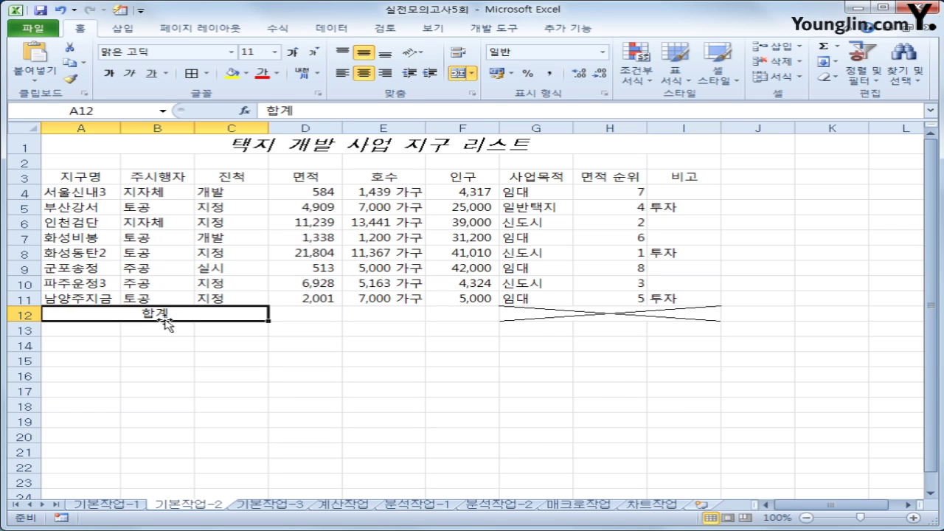
double_click(167, 315)
key(shift+Home)
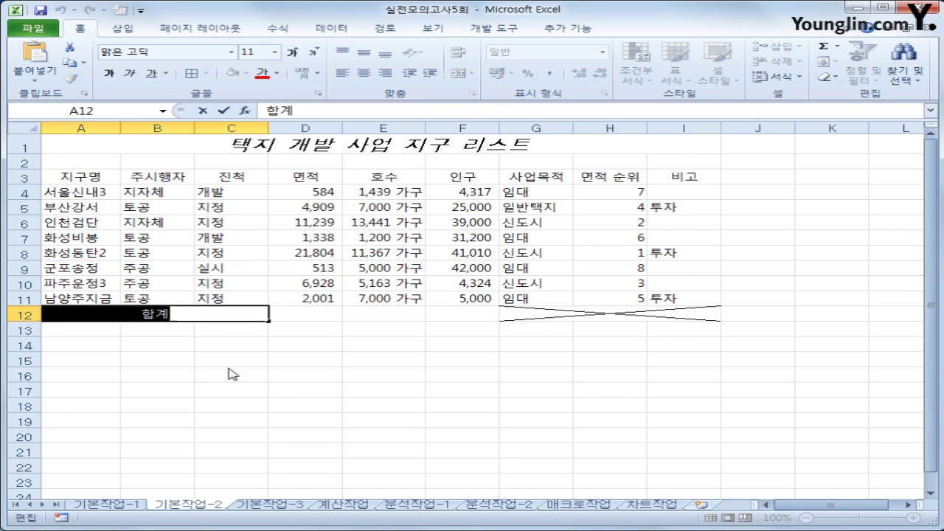
key(Hangul_Hanja)
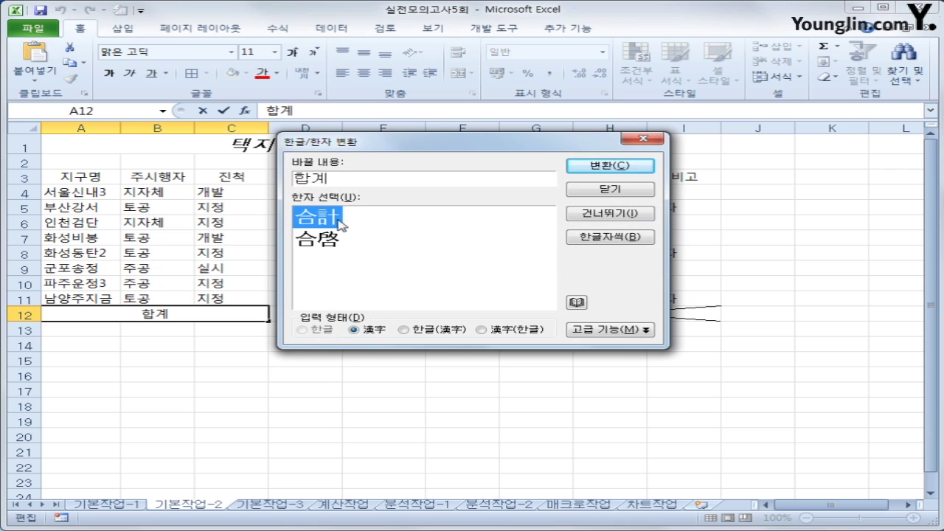
click(589, 168)
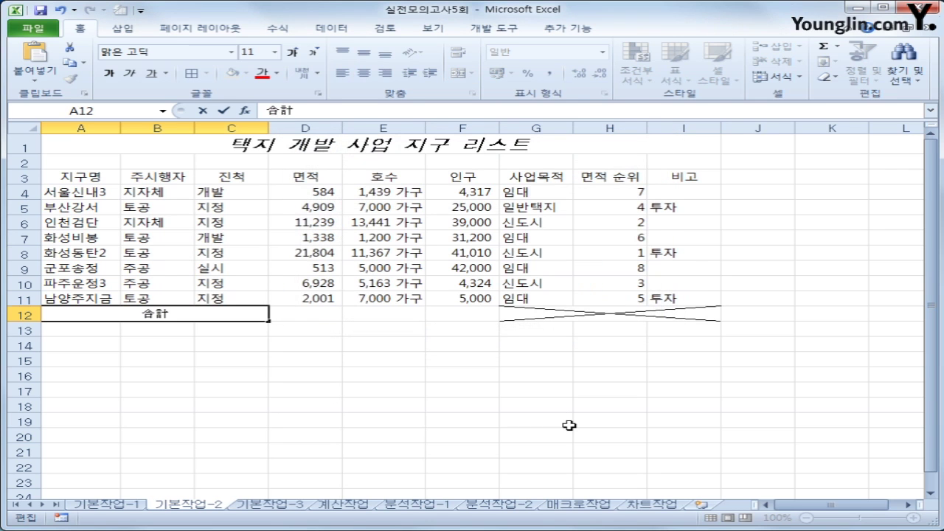
click(565, 419)
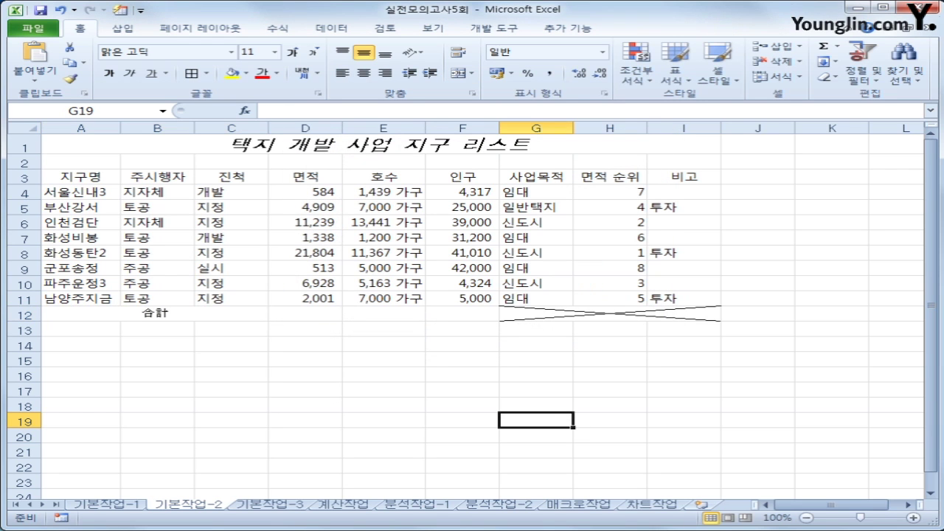
- Apply all borders (모든 테두리) to the table range A3:I12
drag(53, 177, 652, 314)
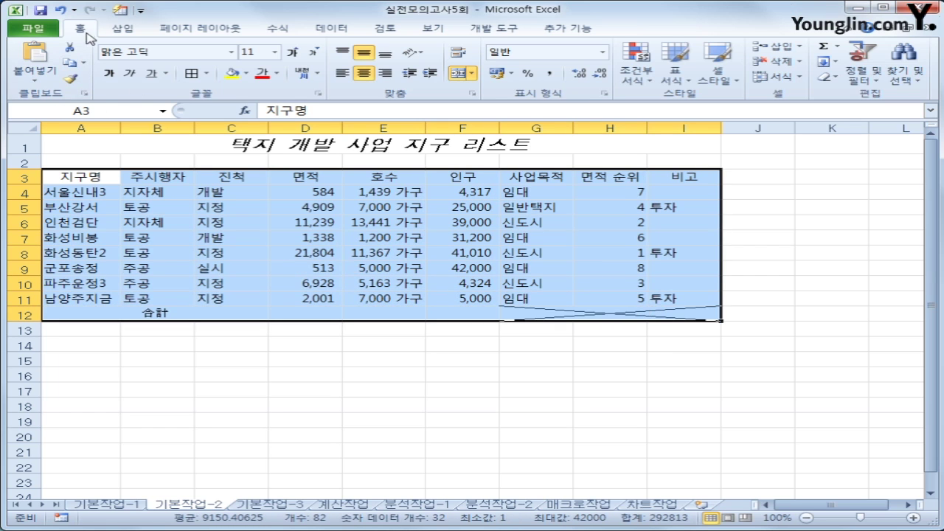
click(206, 74)
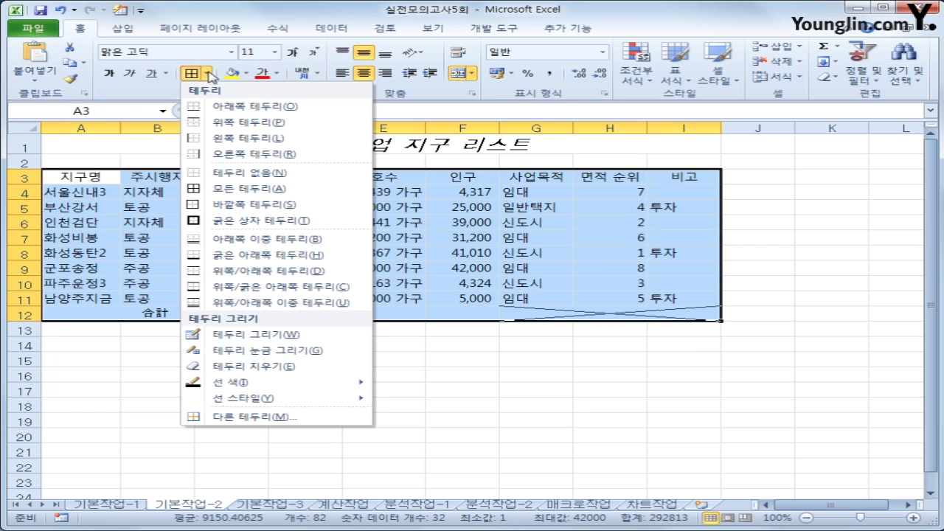
click(231, 188)
click(83, 177)
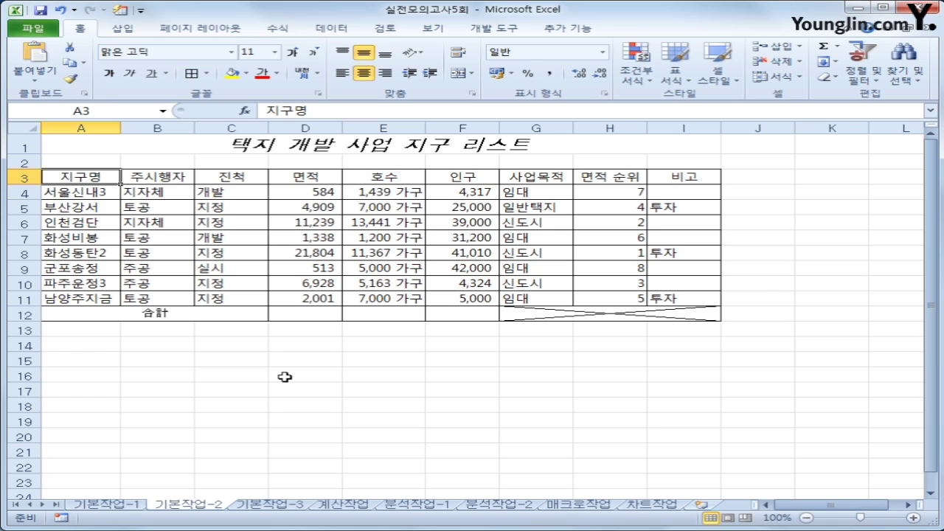
- On sheet 기본작업-3, start a new formula-based conditional formatting rule for the range A4:I11
click(262, 505)
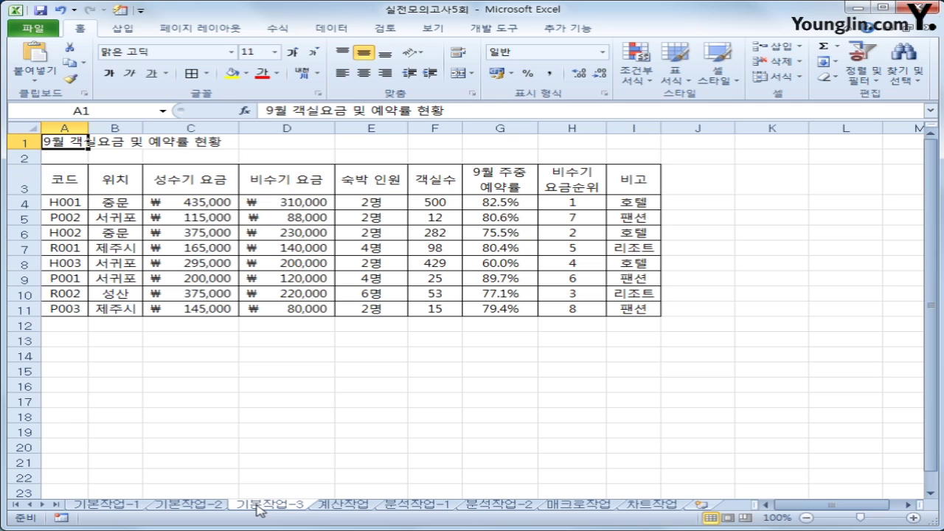
drag(74, 204, 633, 309)
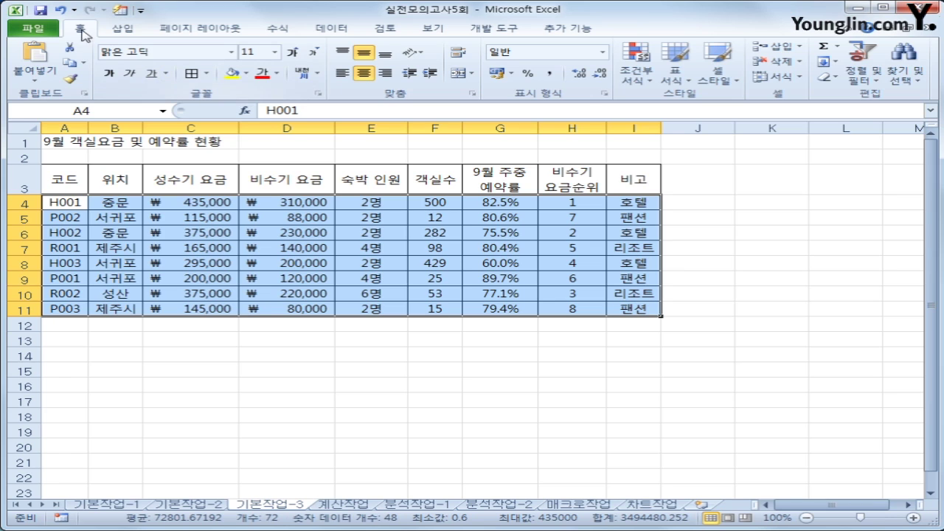
click(635, 68)
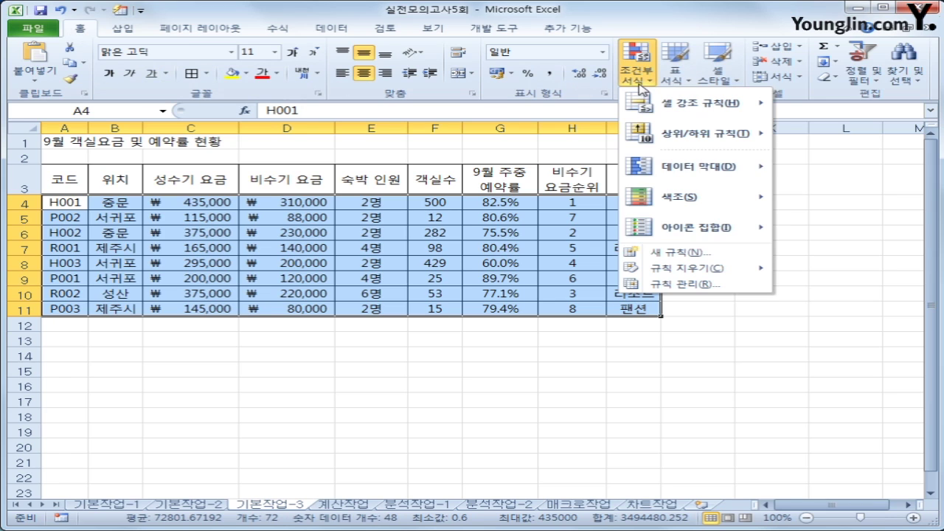
click(697, 254)
drag(746, 85, 453, 197)
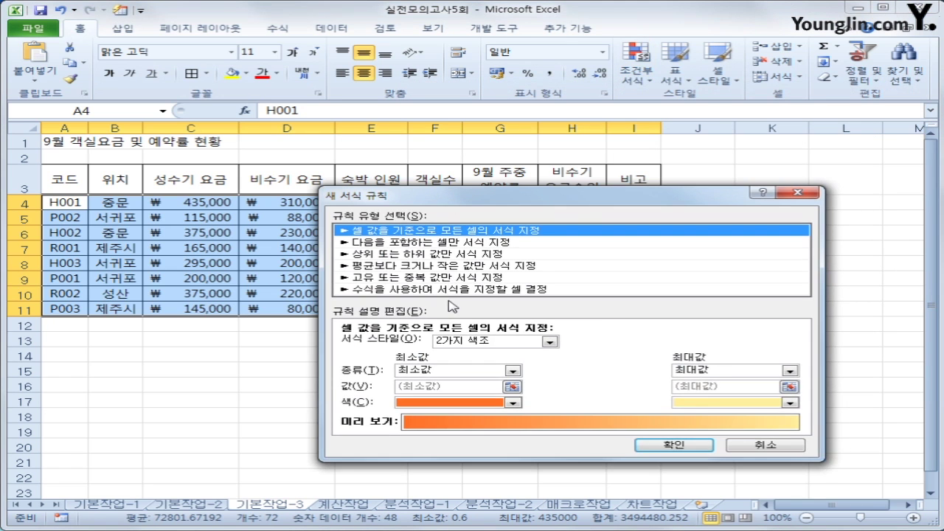
click(457, 289)
click(425, 343)
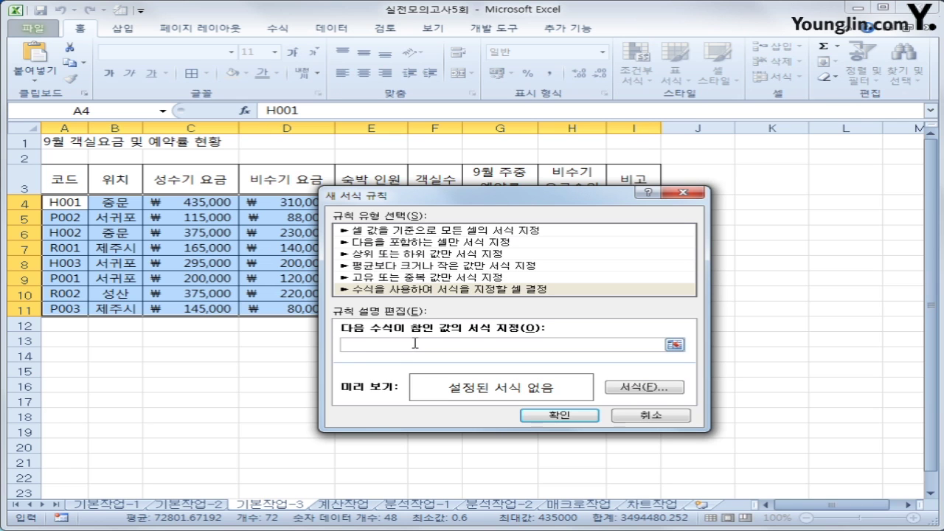
drag(487, 201, 542, 260)
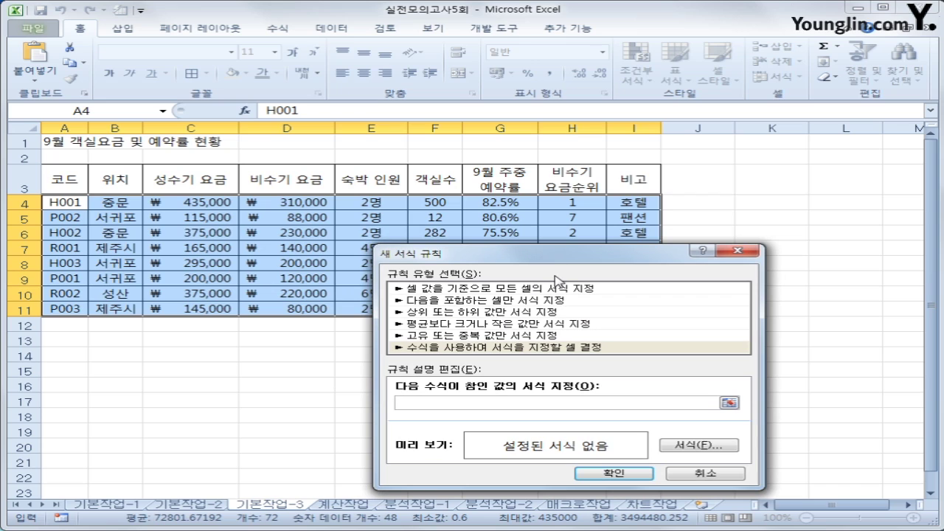
- Enter =and($G4>=80%,$G4<90%) as the rule's condition formula
text(ㅋ)
text(and($G$4)
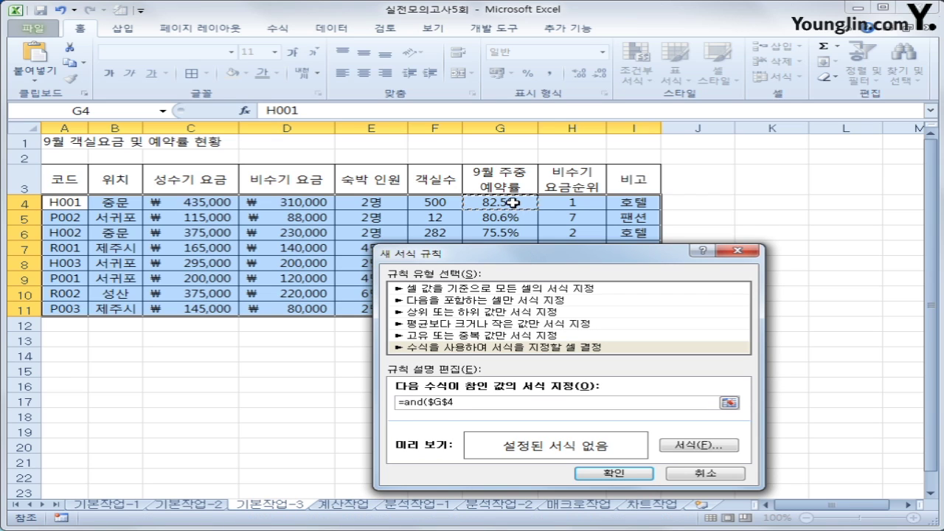
key(F4)
key(F4)
text(>=80%)
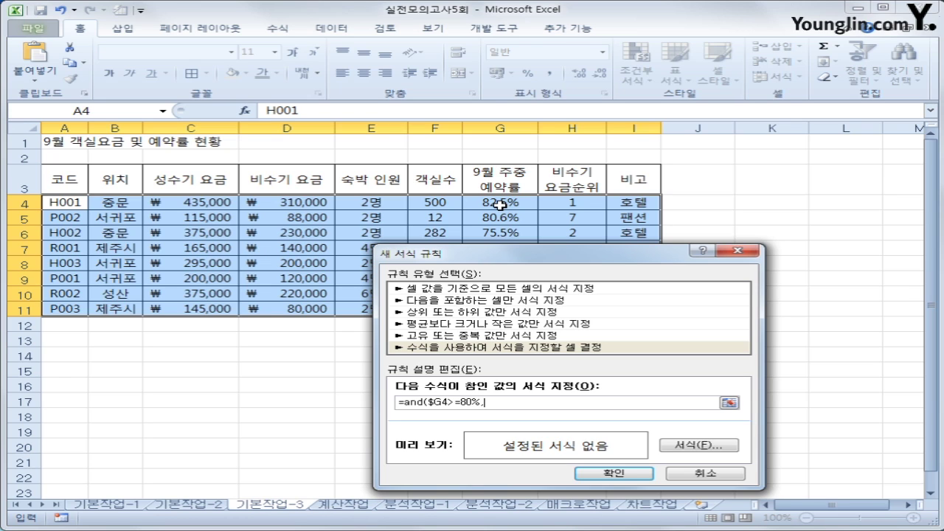
text(,)
click(500, 205)
key(F4)
key(F4)
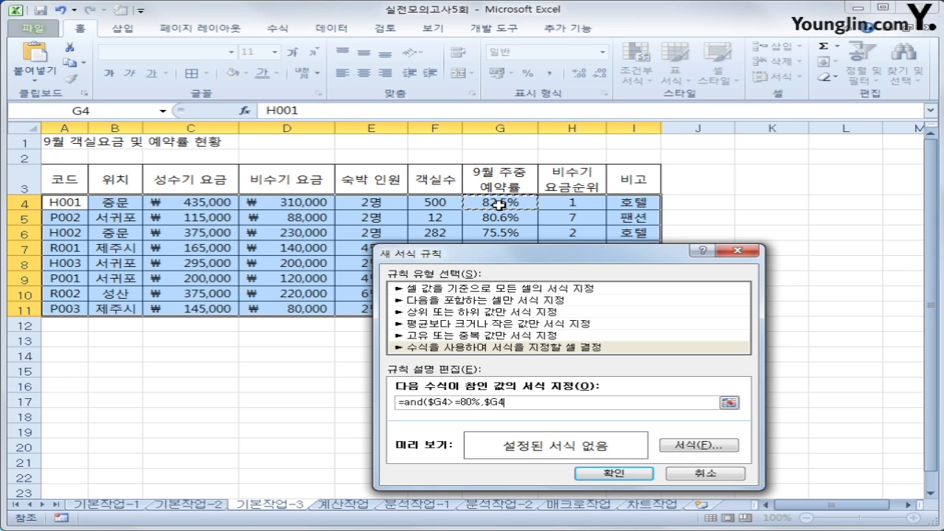
text(<90)
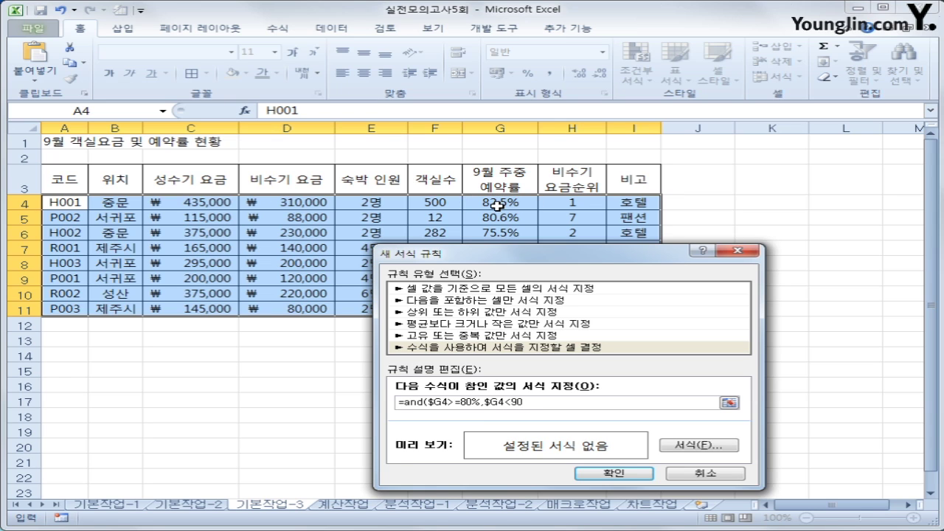
text(%))
click(528, 348)
- Set the rule's font color to standard red (빨강) and apply the conditional formatting
click(713, 444)
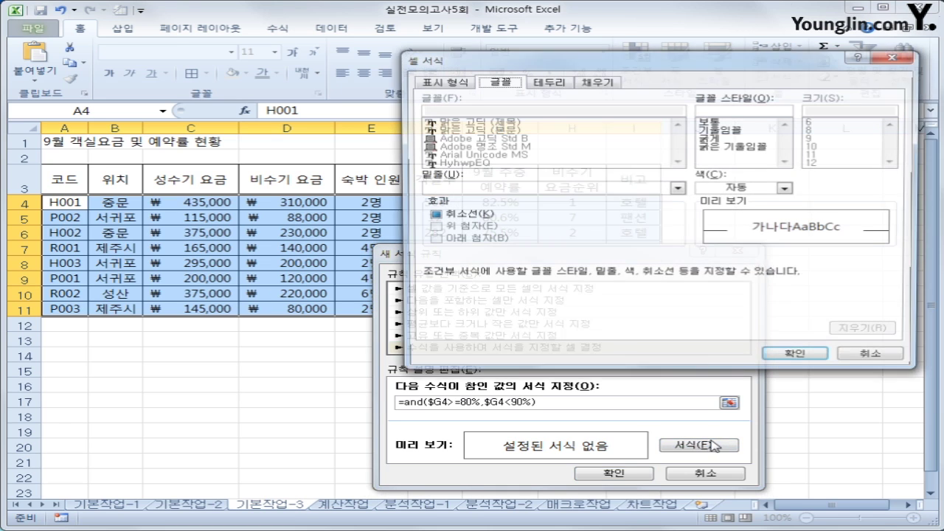
click(788, 189)
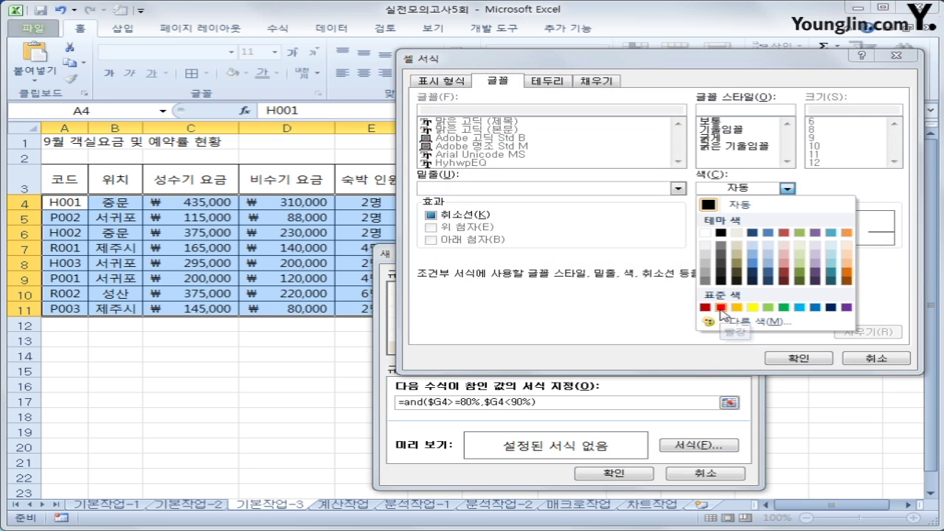
click(721, 307)
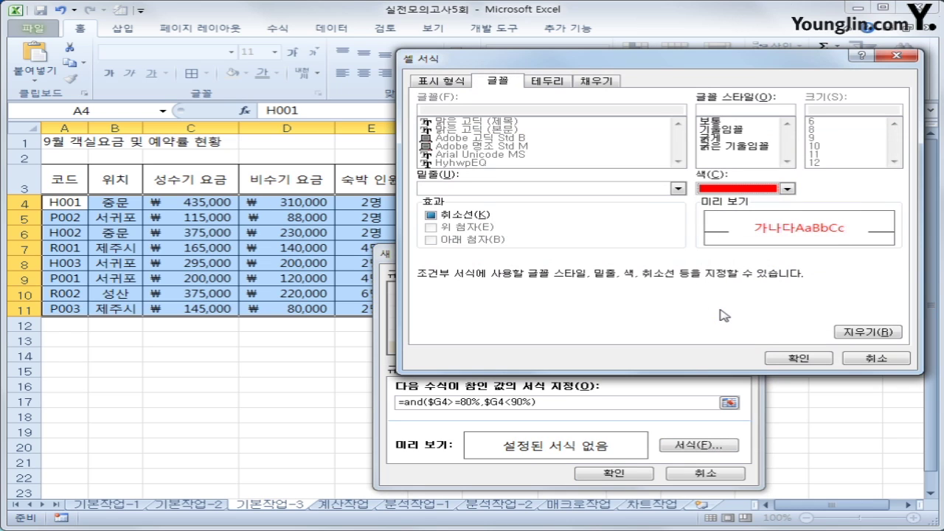
click(799, 358)
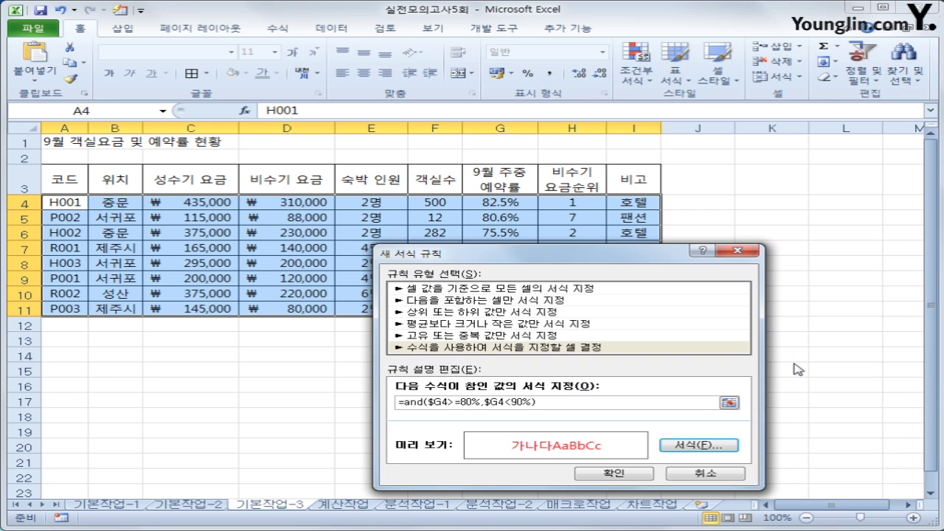
click(613, 472)
click(740, 381)
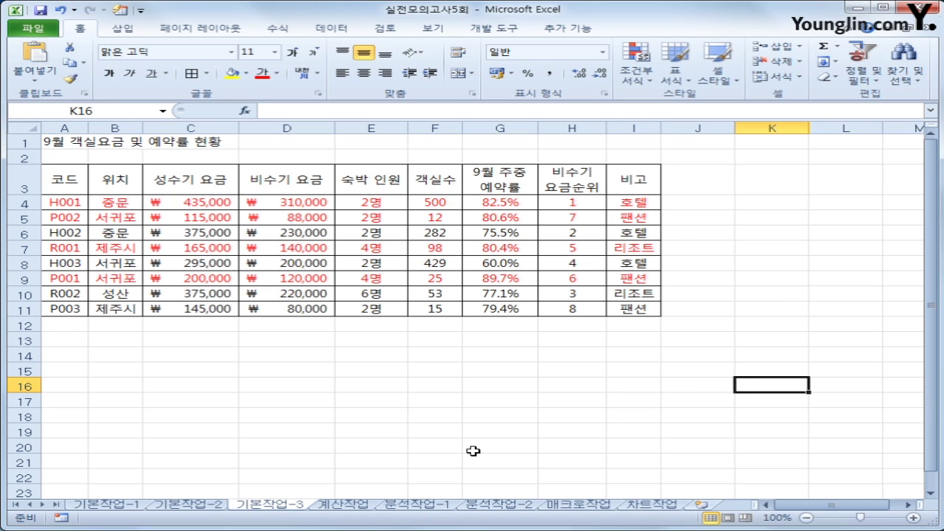
- On sheet 계산작업, enter =AVERAGE(D3:D10) in cell D12 to average the 점수 values of 표1
click(342, 505)
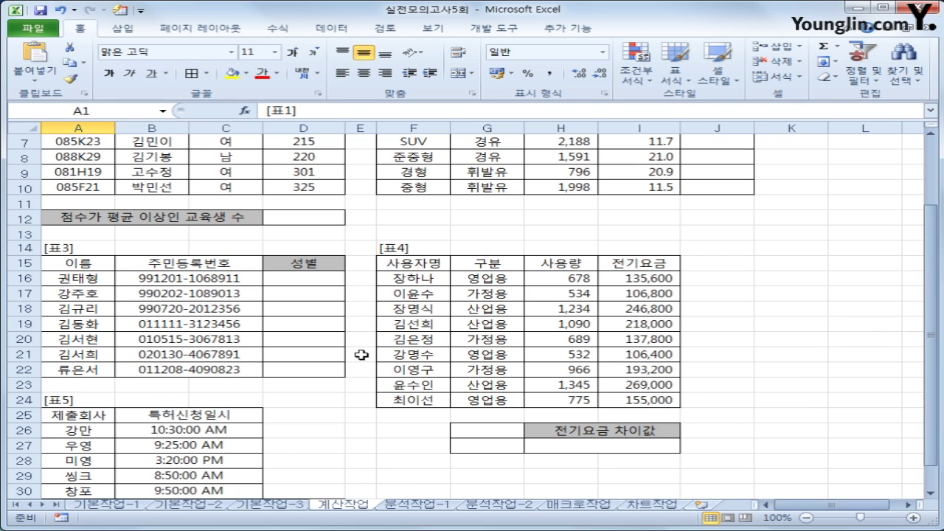
scroll(359, 351, up, 2)
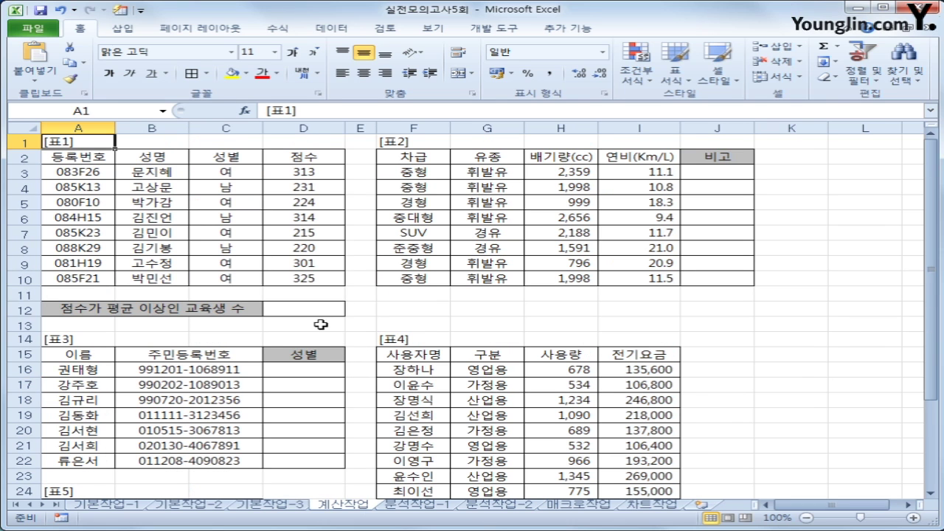
click(317, 306)
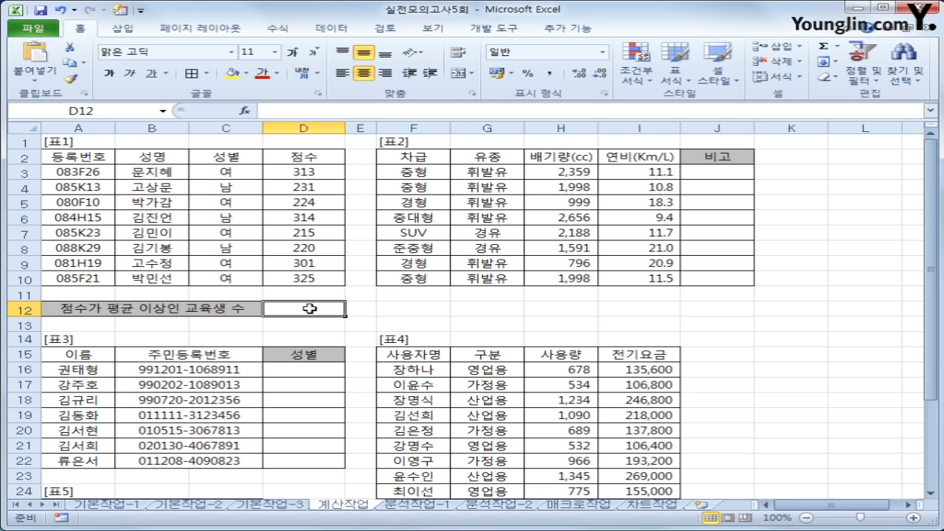
text(=av)
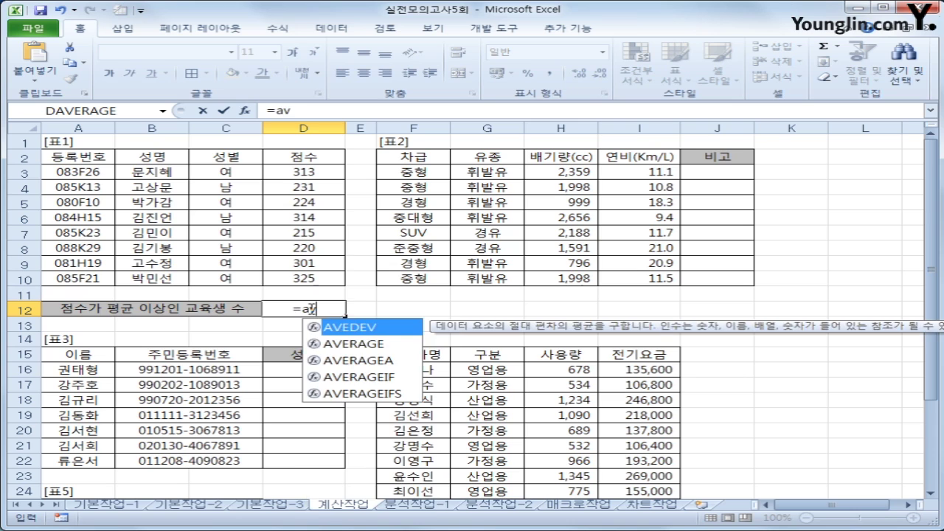
key(Down)
key(Tab)
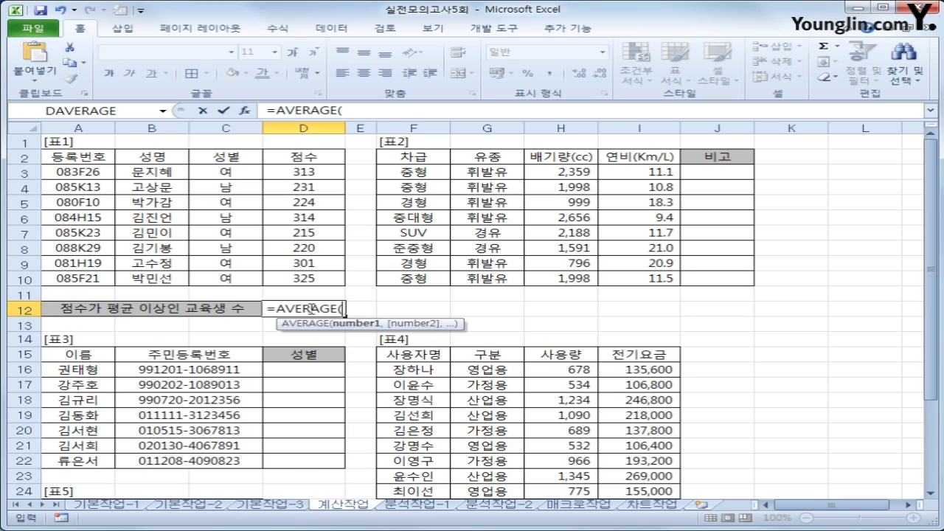
drag(306, 173, 317, 279)
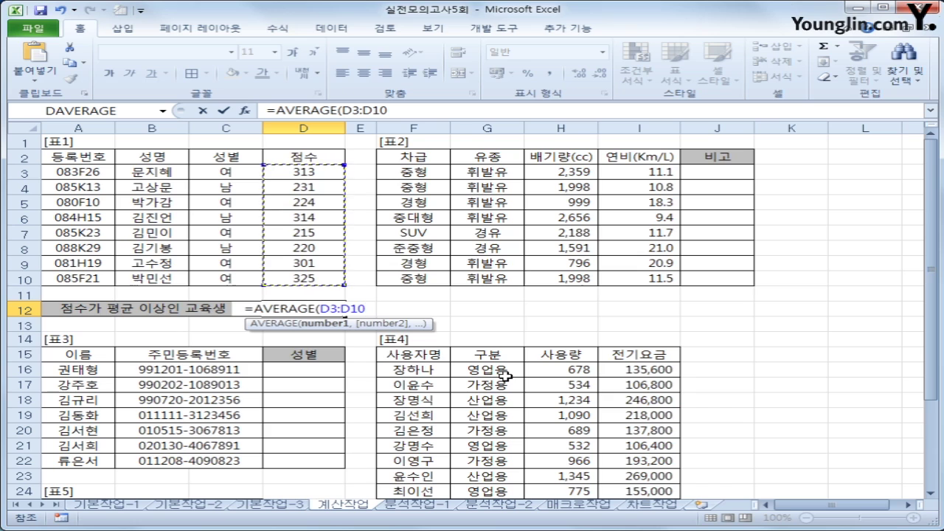
text())
key(Return)
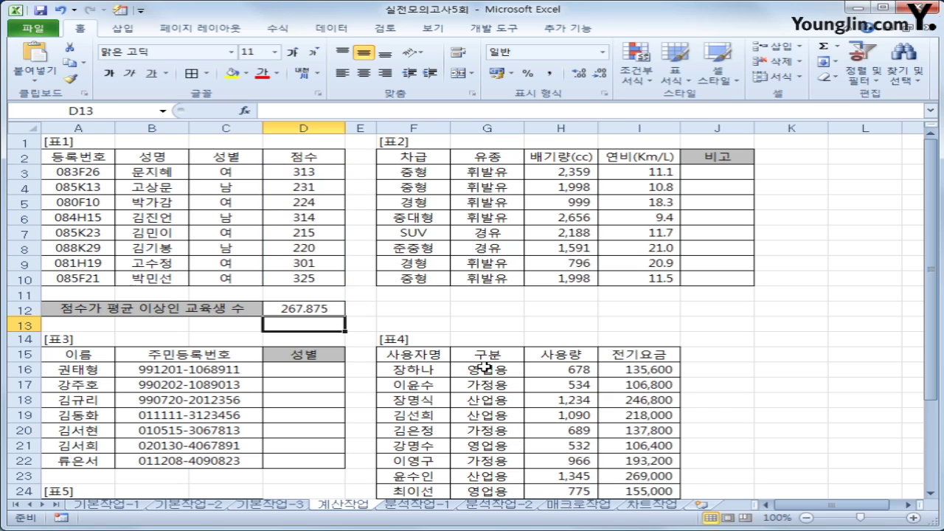
- In cell D12, insert the COUNTIF function in front of the existing AVERAGE function
click(301, 307)
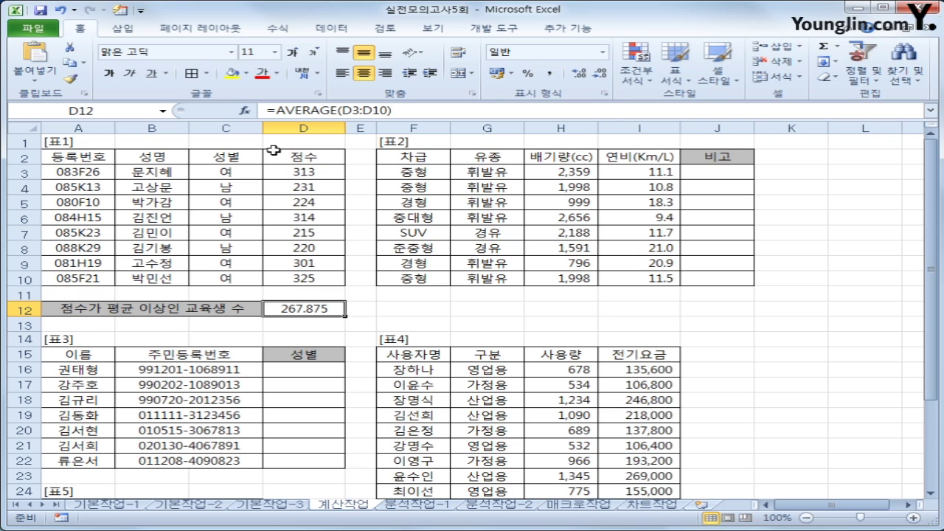
click(275, 110)
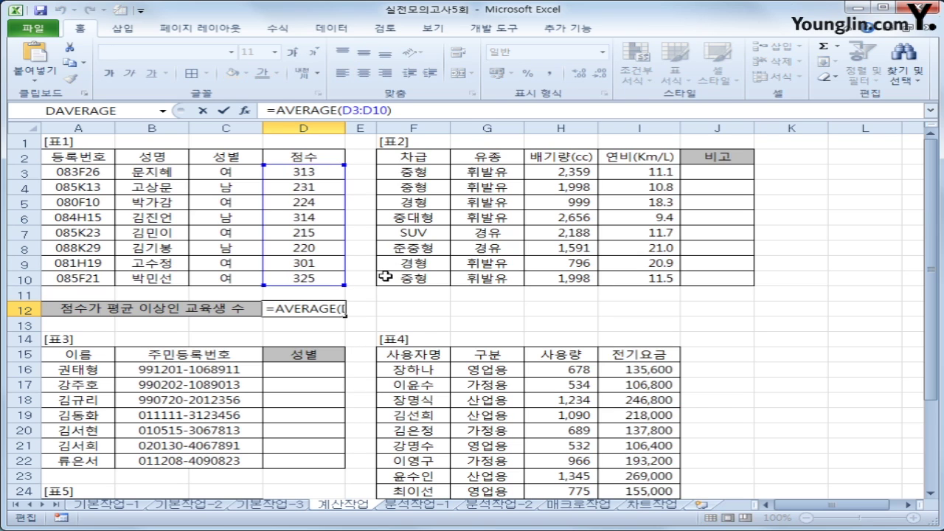
text(c)
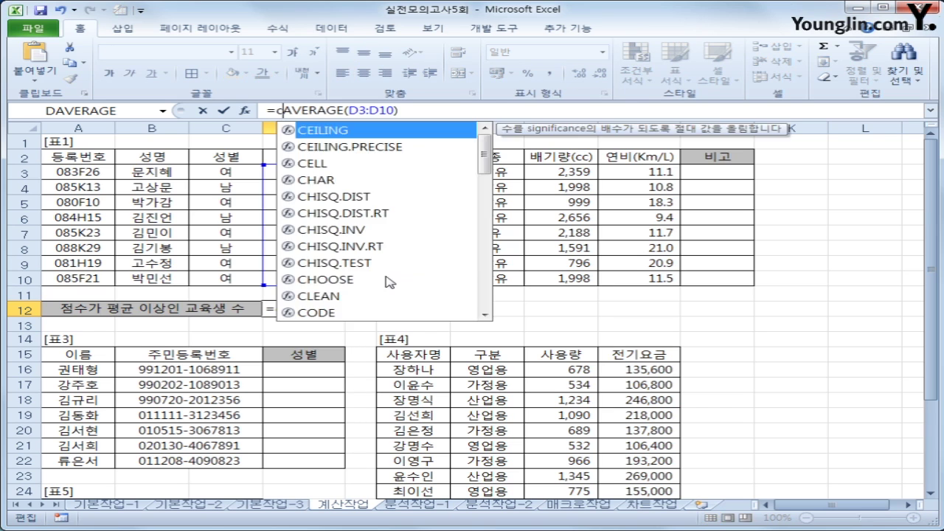
text(op)
key(BackSpace)
text(un)
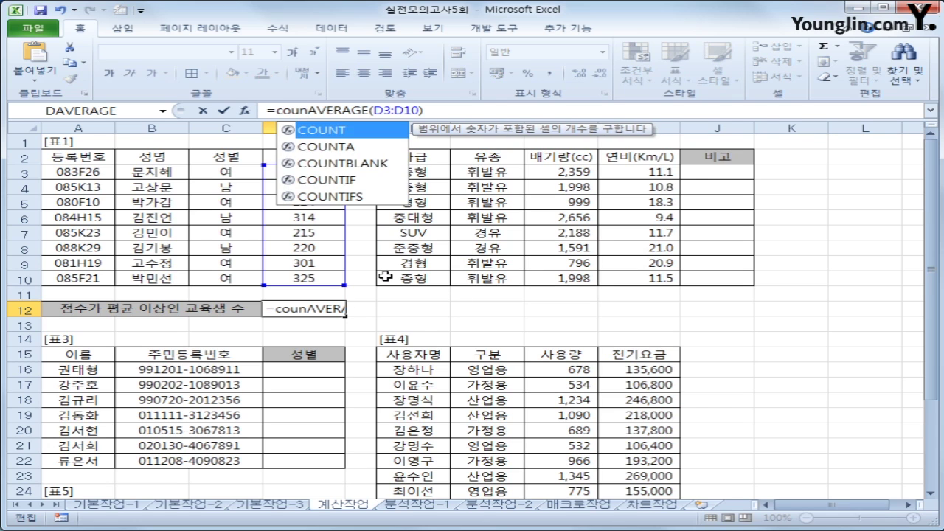
key(Down)
key(Down)
key(Down)
key(Tab)
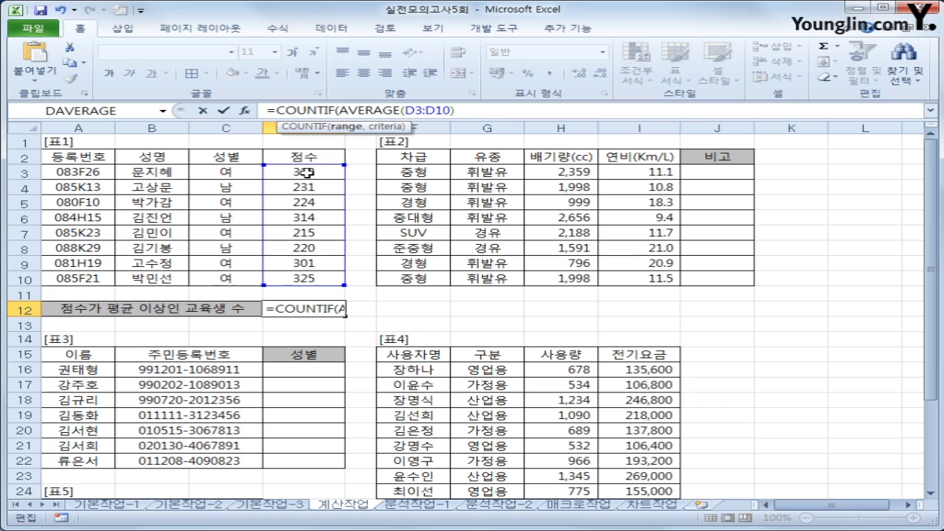
- Give COUNTIF the range D3:D10 and the criteria ">="&AVERAGE(D3:D10), and close its parenthesis
drag(306, 172, 305, 278)
text(,)
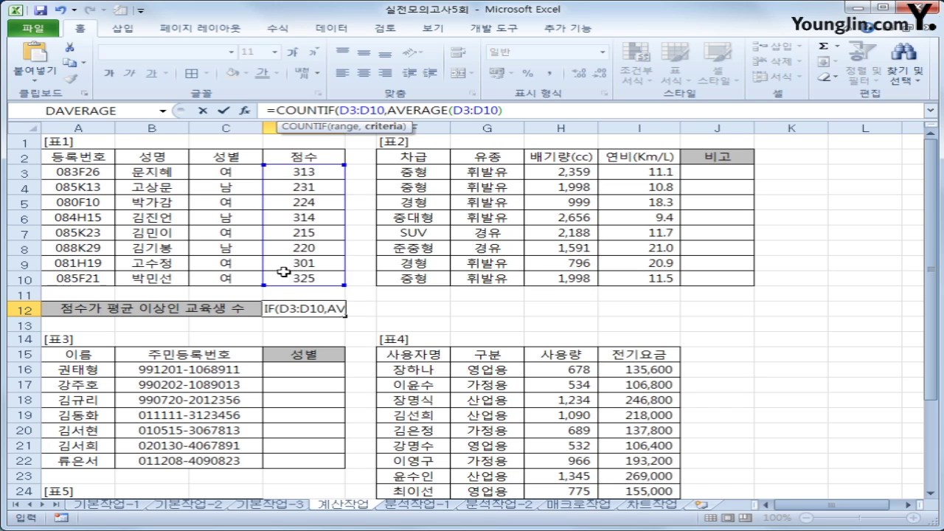
text(")
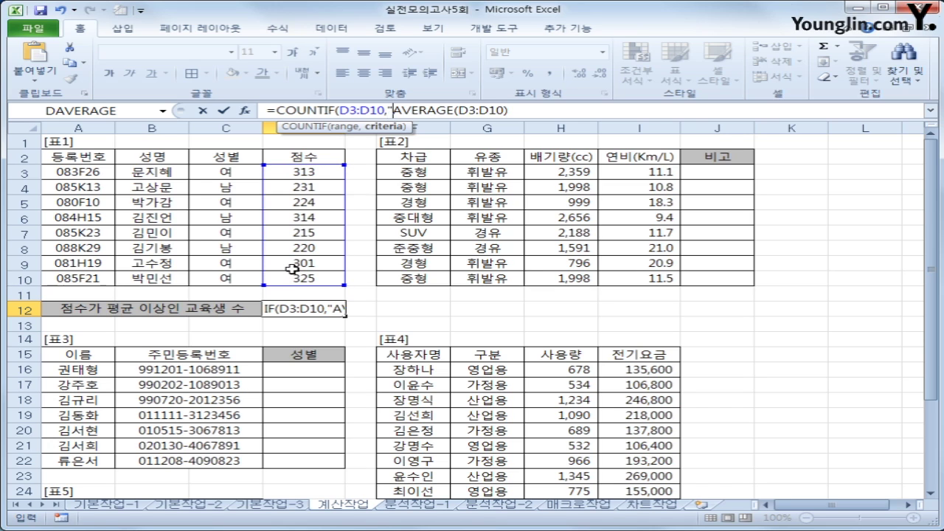
text(>=)
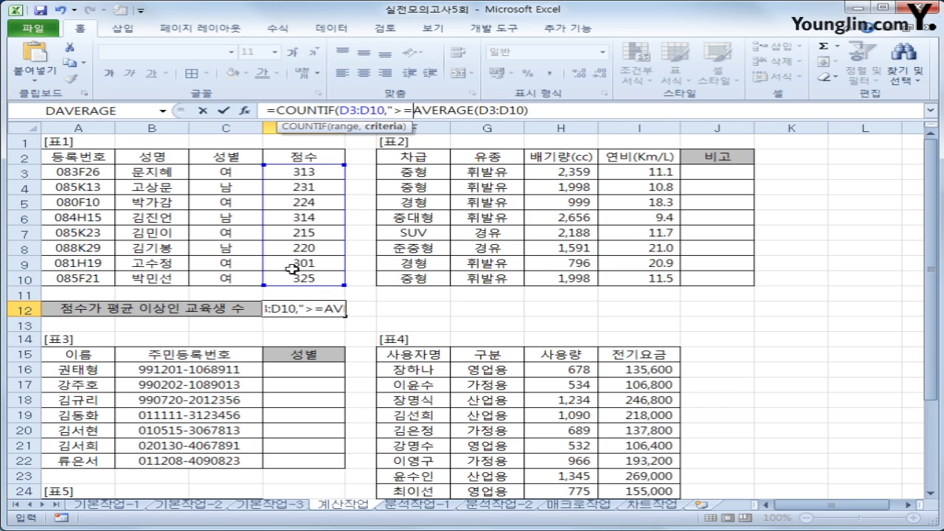
text(")
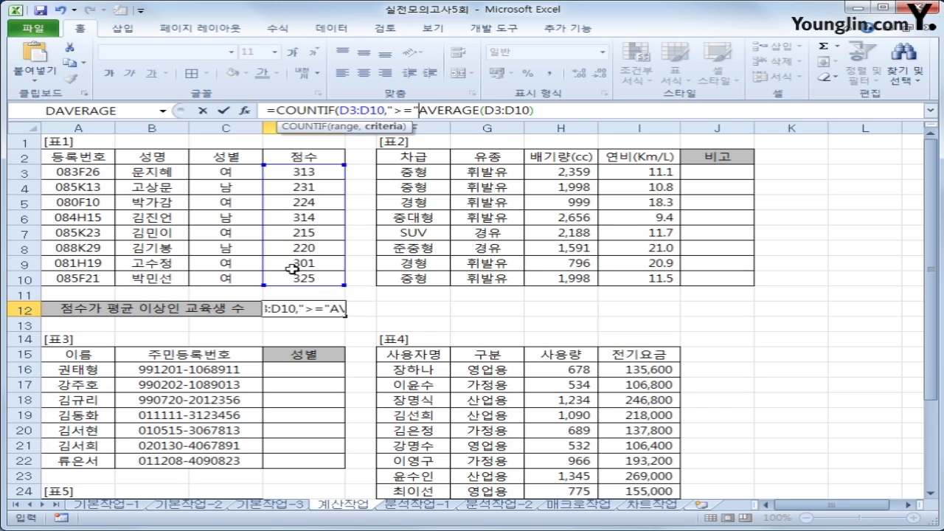
text(&)
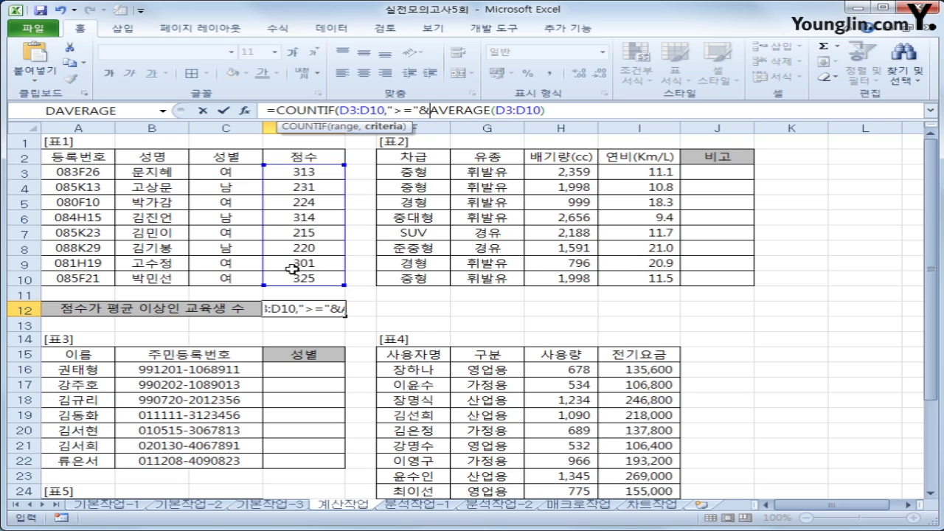
click(551, 109)
text())
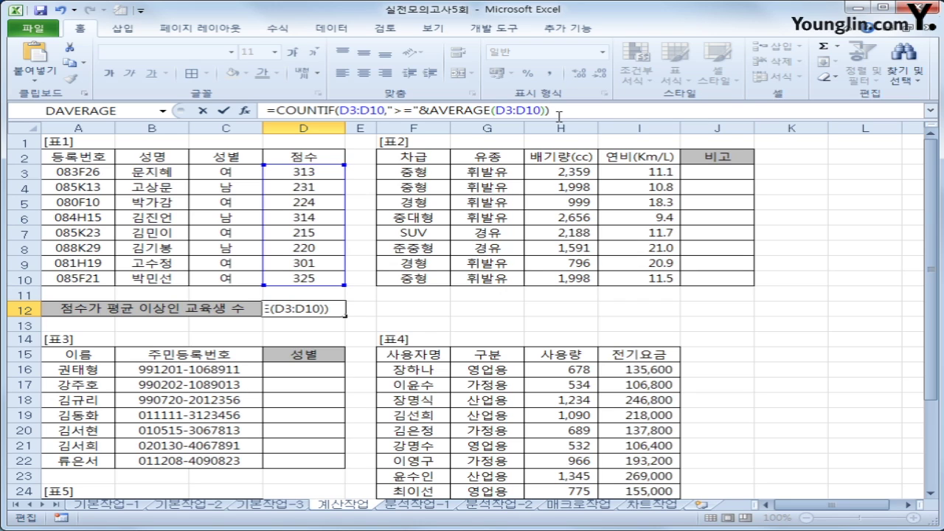
- Append &"명" to the COUNTIF formula in D12 and enter the formula
text(&)
text("명")
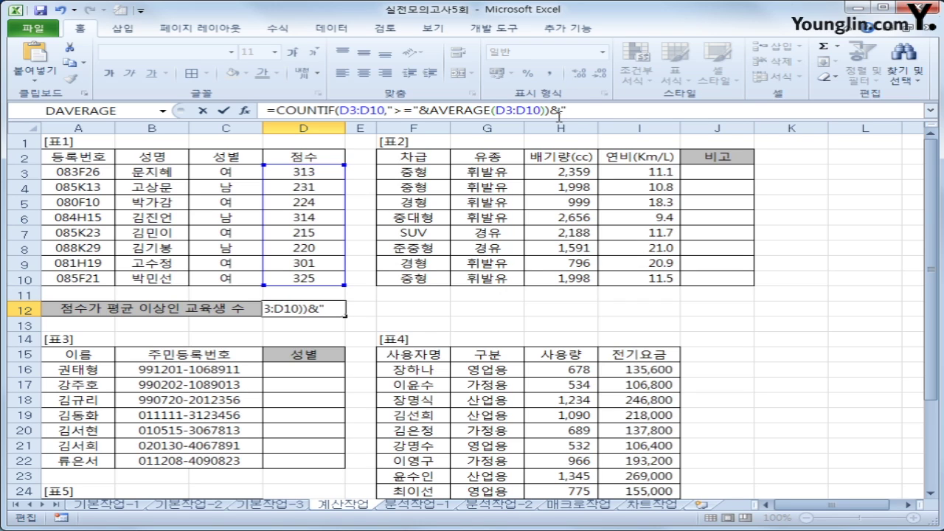
key(Return)
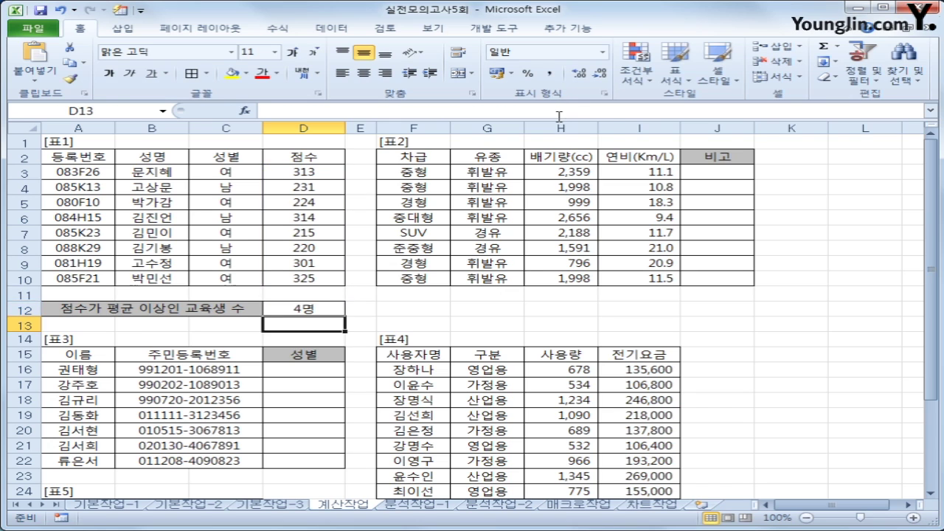
key(Up)
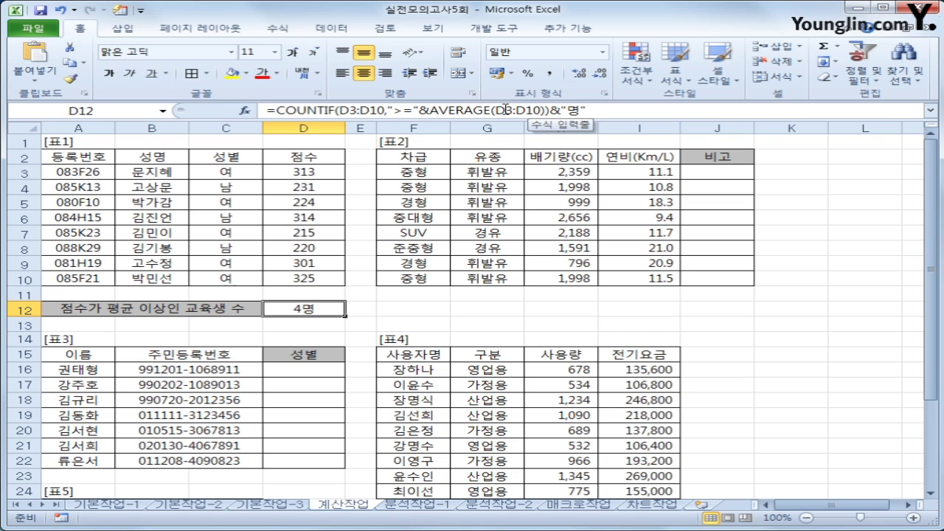
- In cell J3 of 표2, begin an IF formula with the condition and(G3="휘발유",I3>=11)
click(758, 174)
click(690, 175)
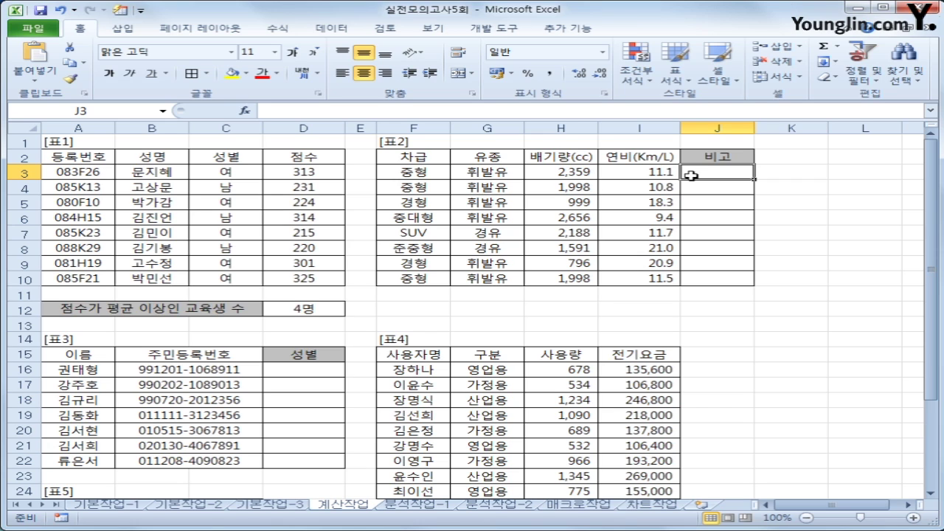
text(=i)
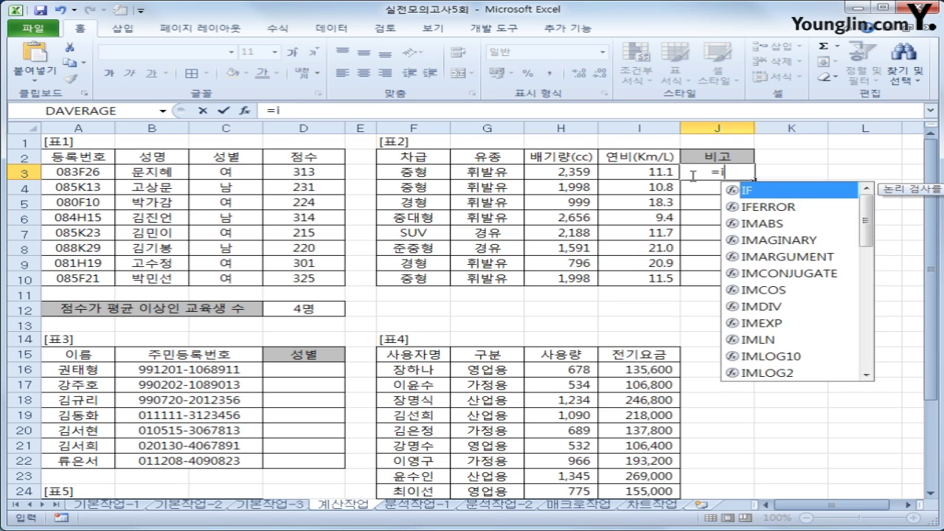
text(f(and()
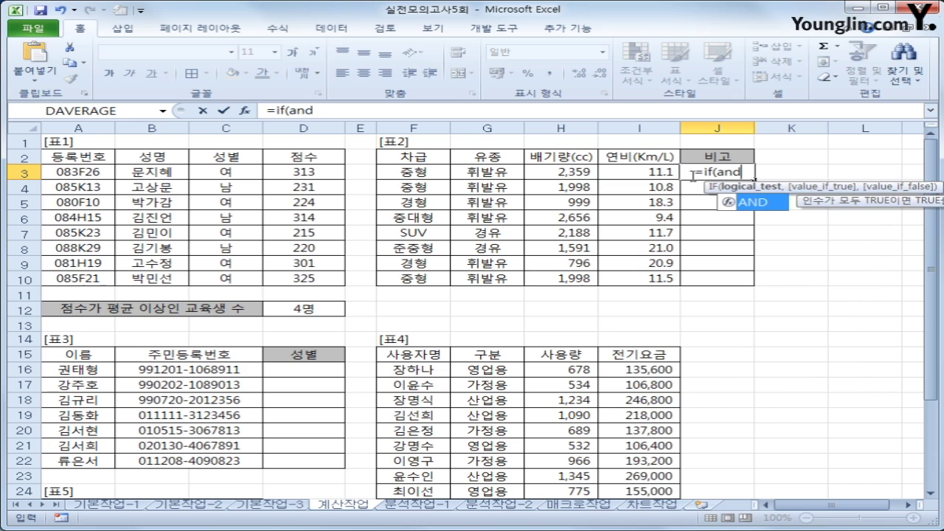
key(Left)
key(Left)
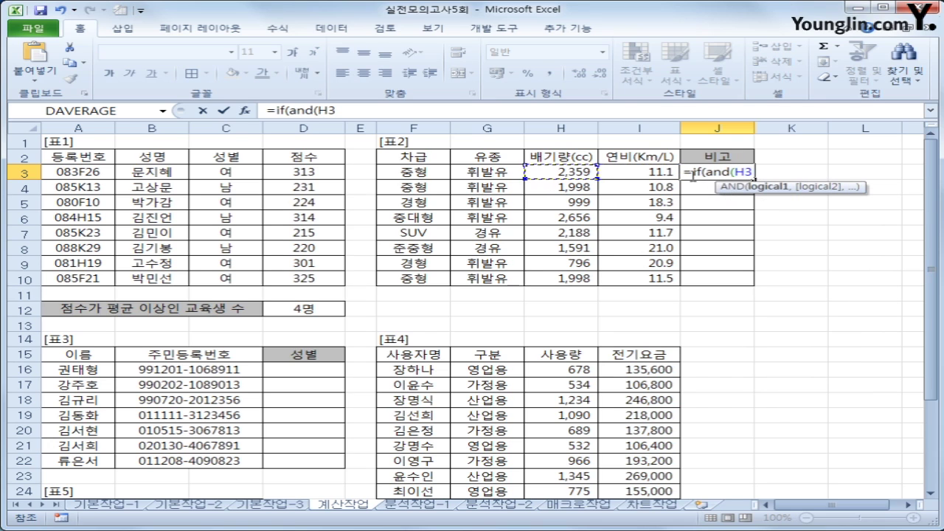
key(Left)
text(="휘발유)
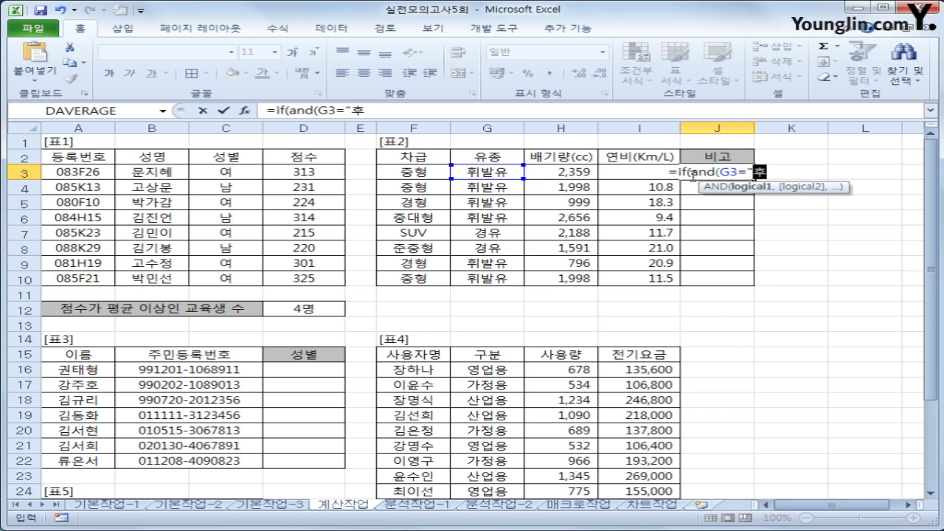
text(",)
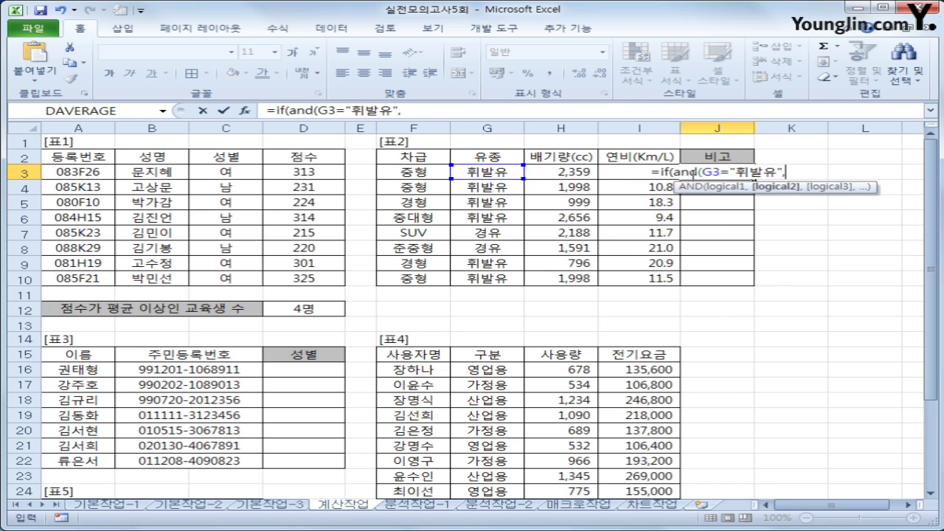
key(Left)
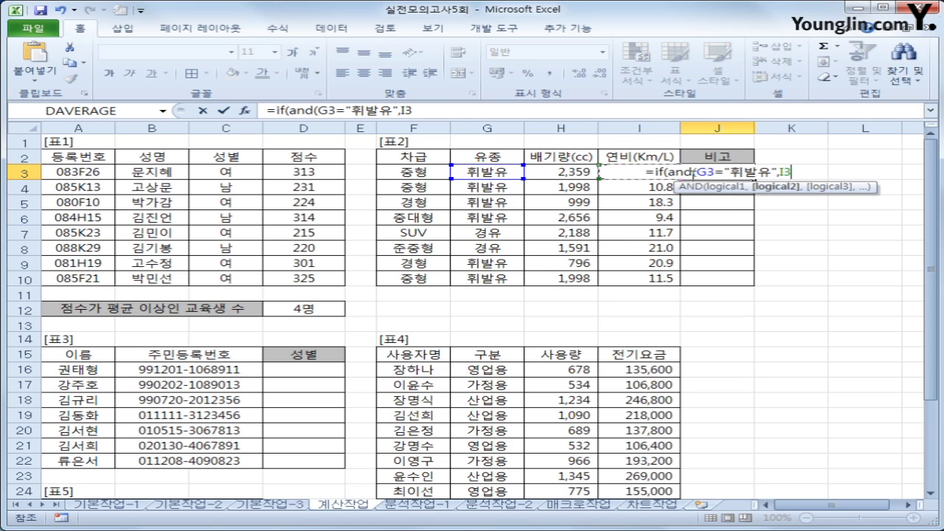
text(>=11))
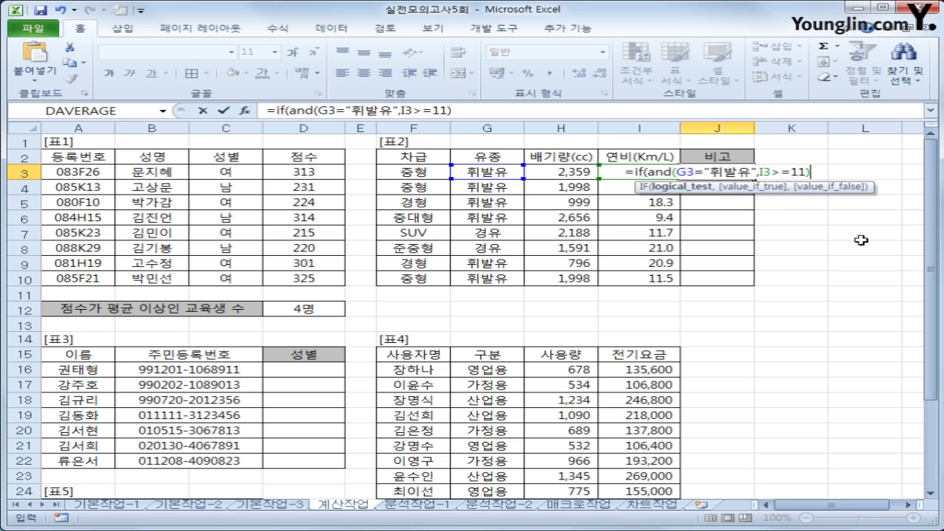
- Finish the J3 formula with "추천" if true and "" if false, and copy it down to J10
text(,"cn)
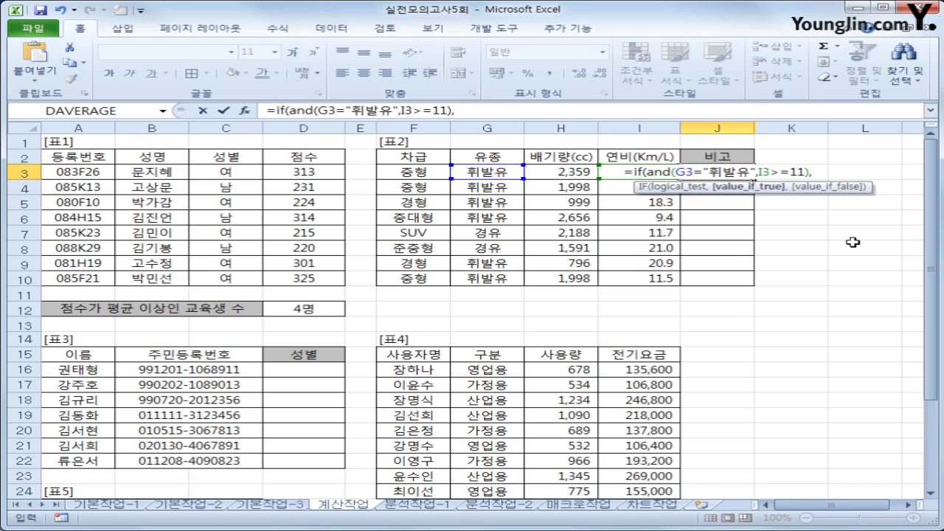
key(BackSpace)
key(BackSpace)
key(Hangul)
text(ㅊㅜ천",)
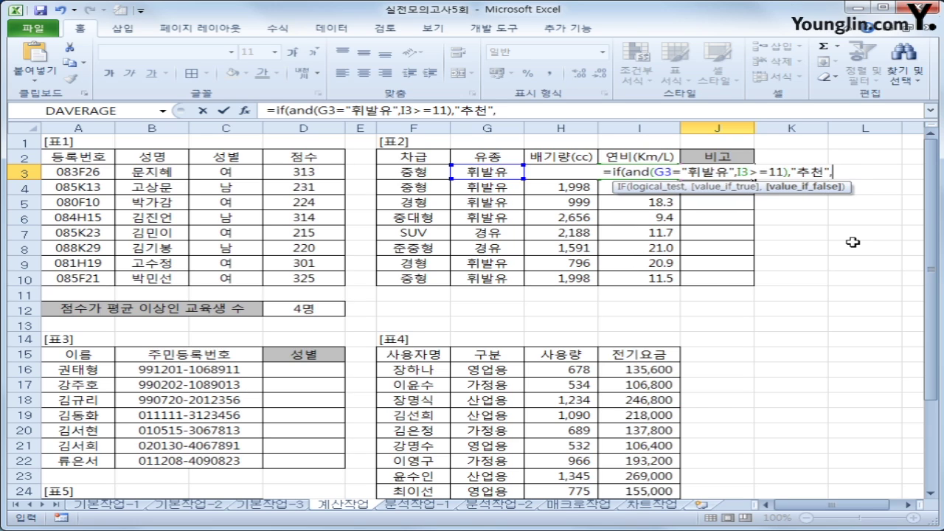
text(""))
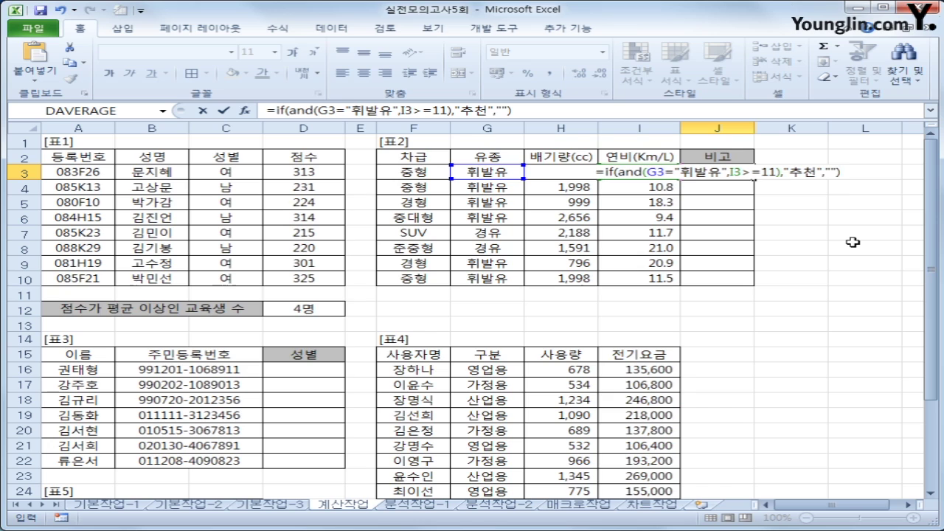
key(Return)
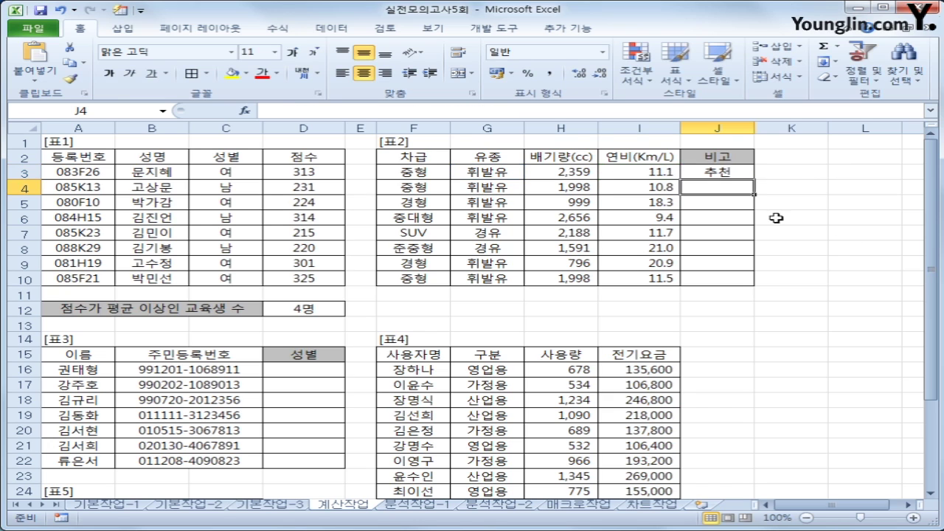
click(728, 167)
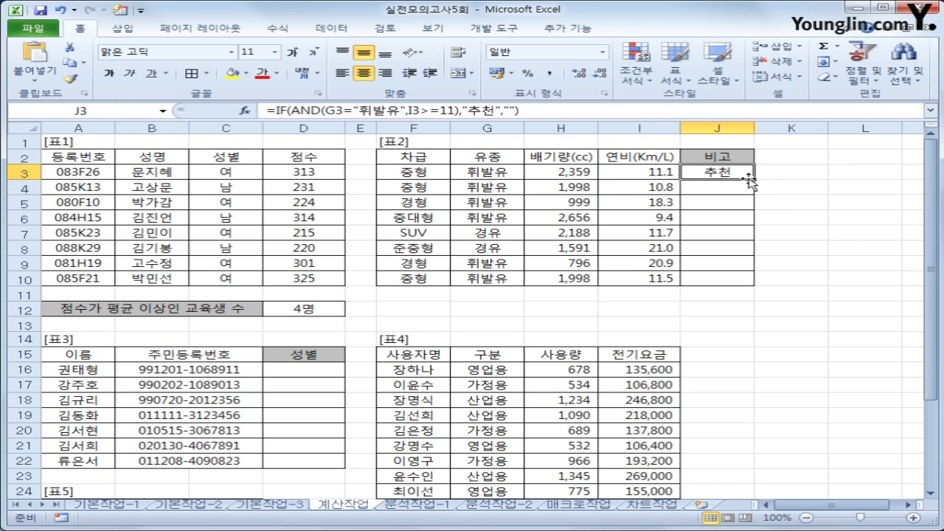
drag(752, 180, 749, 283)
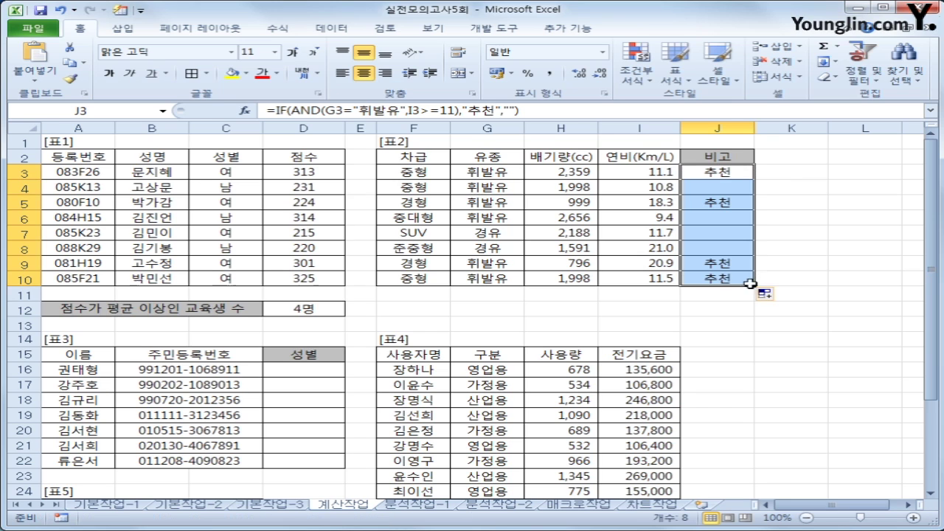
- In cell D16 of 표3, enter =mid(B16,8,1) to extract the gender digit from the 주민등록번호 column
click(312, 371)
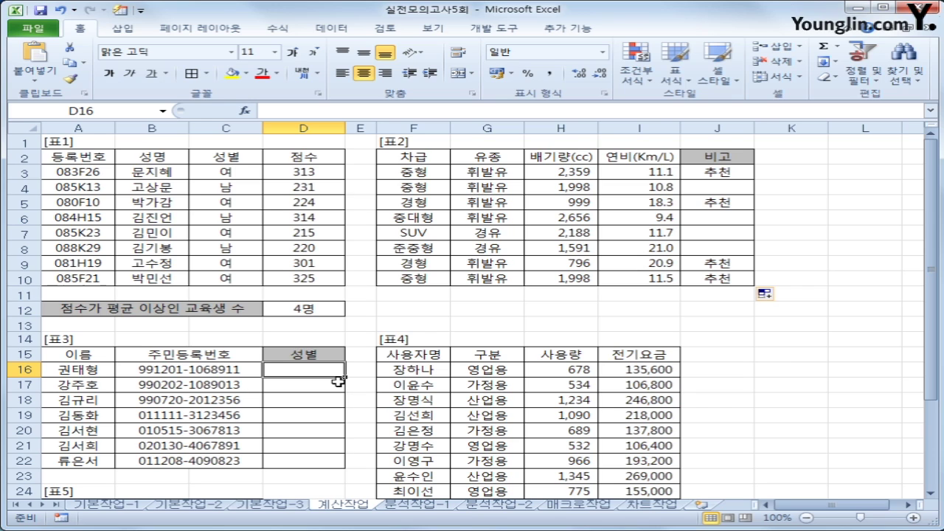
text(=)
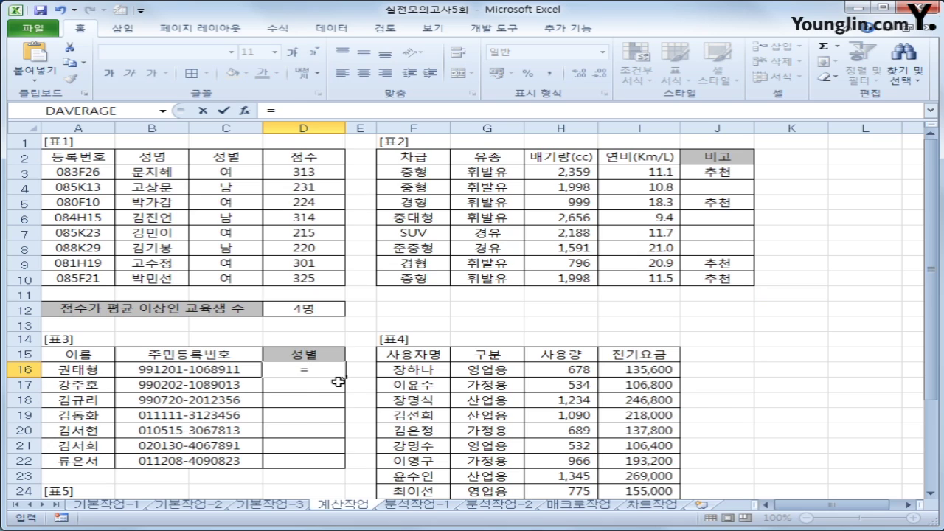
text(mid()
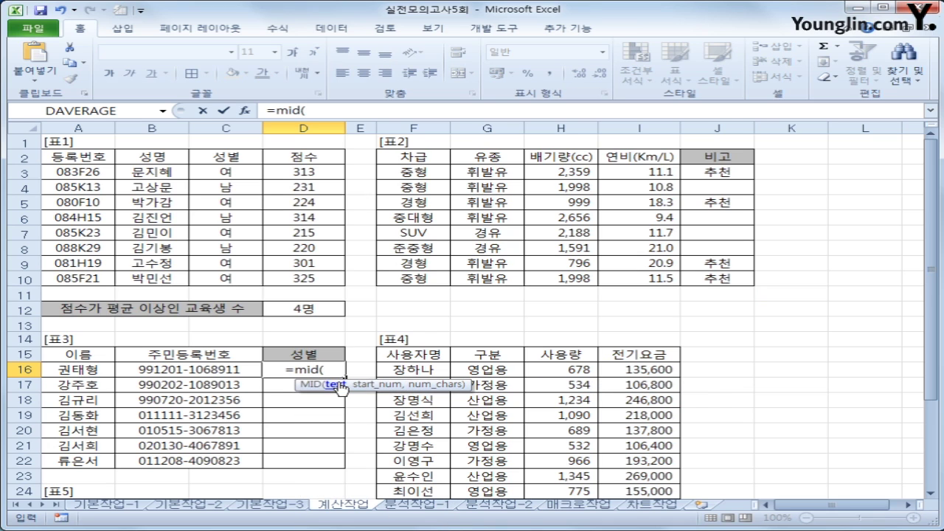
text(B16,)
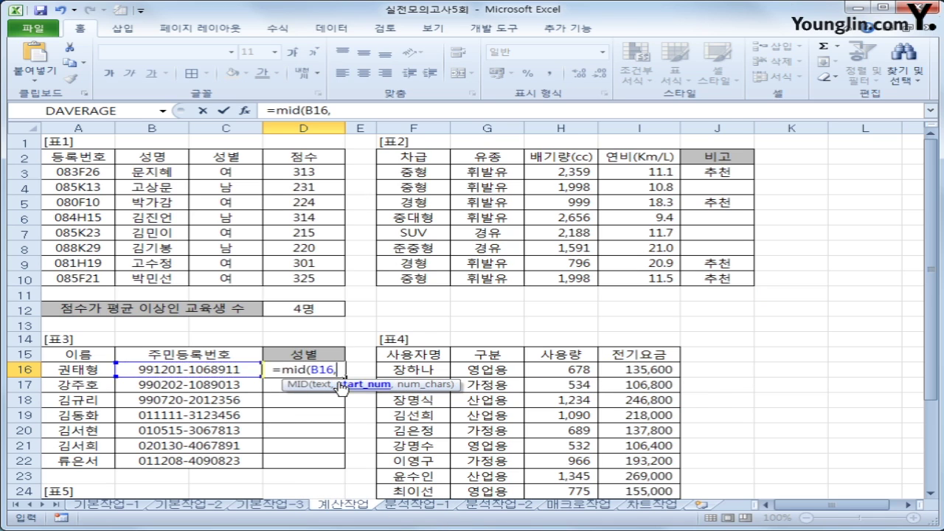
text(8,1)
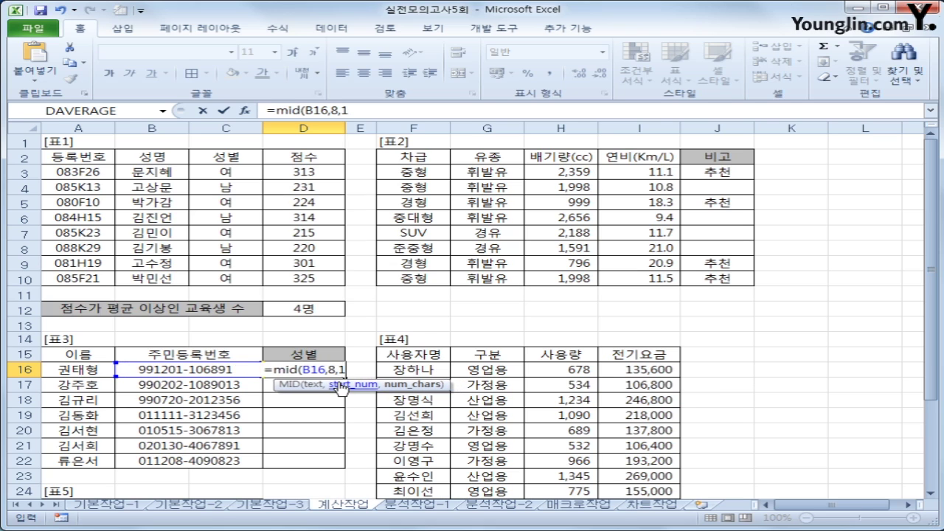
text())
key(Return)
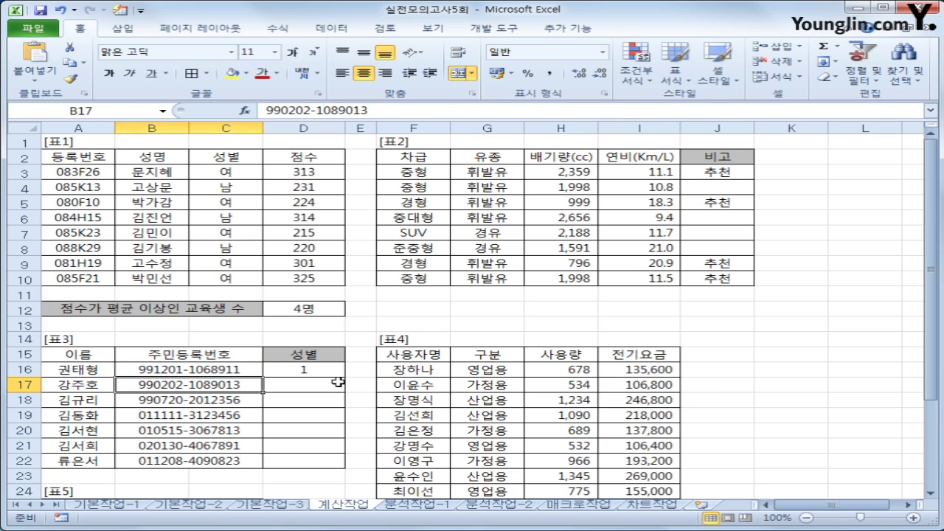
click(334, 370)
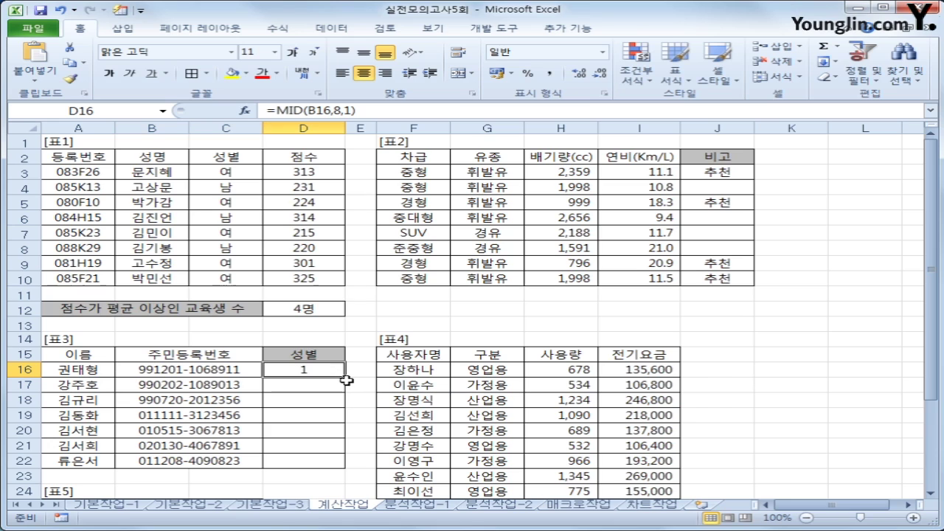
- Copy the D16 MID formula down to D22, and wrap the MID in D16 with if(or( and the comparison ="1"
drag(345, 377, 347, 477)
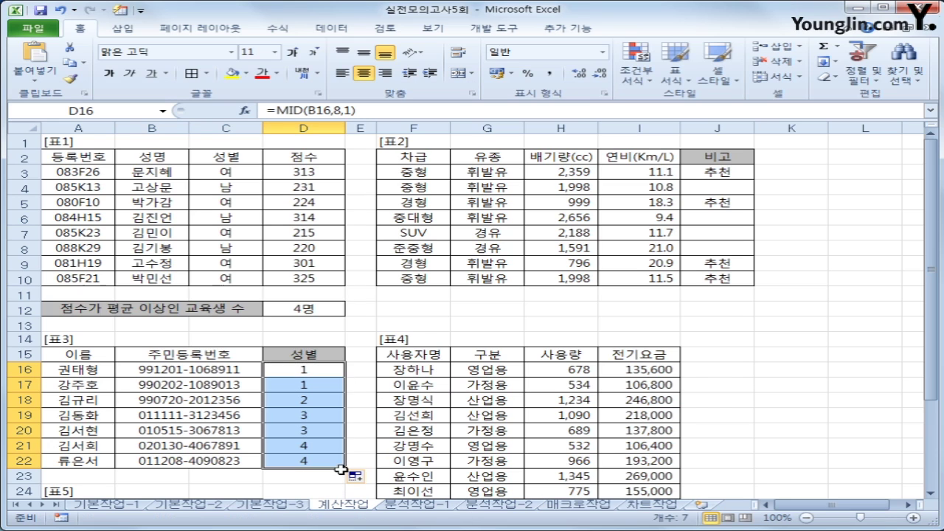
click(324, 370)
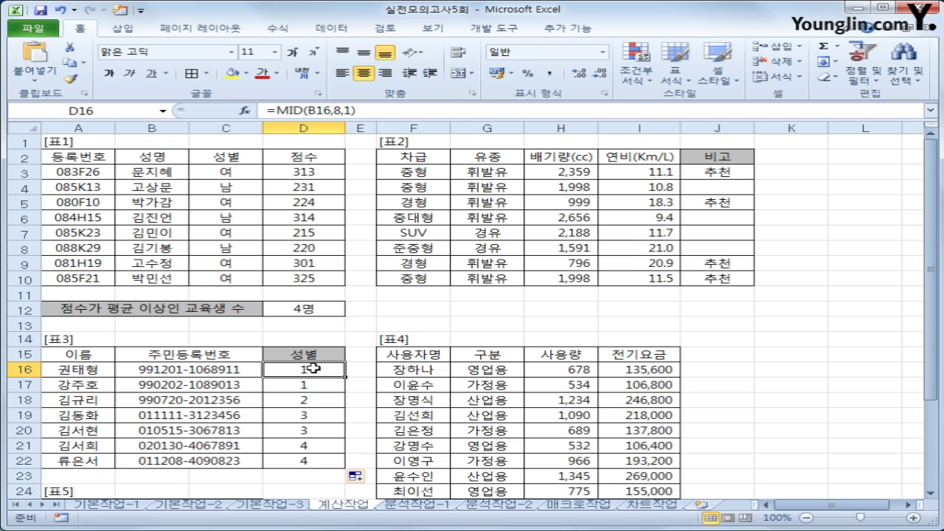
click(272, 112)
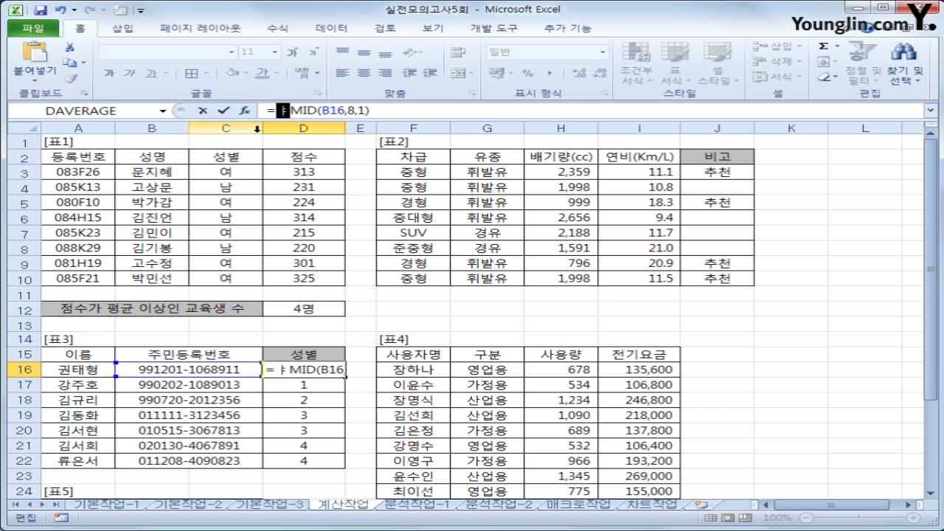
key(BackSpace)
text(if(or()
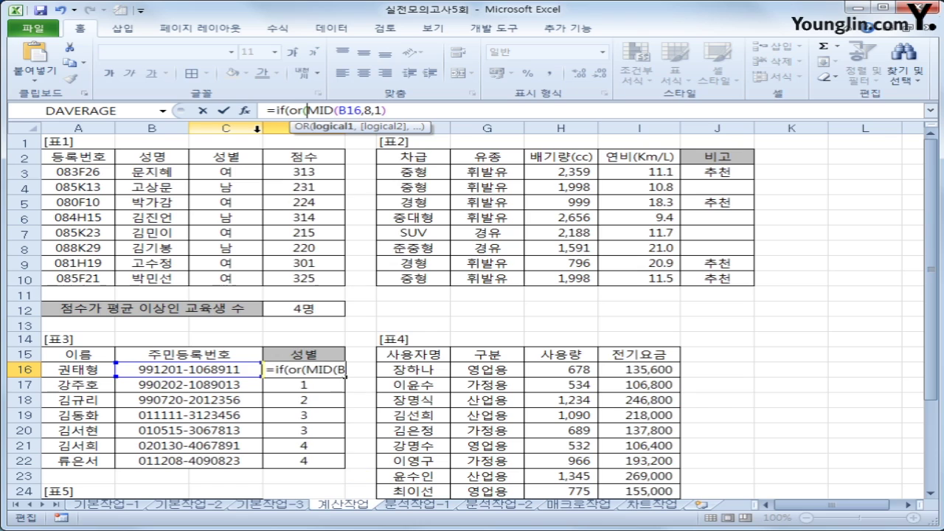
click(401, 109)
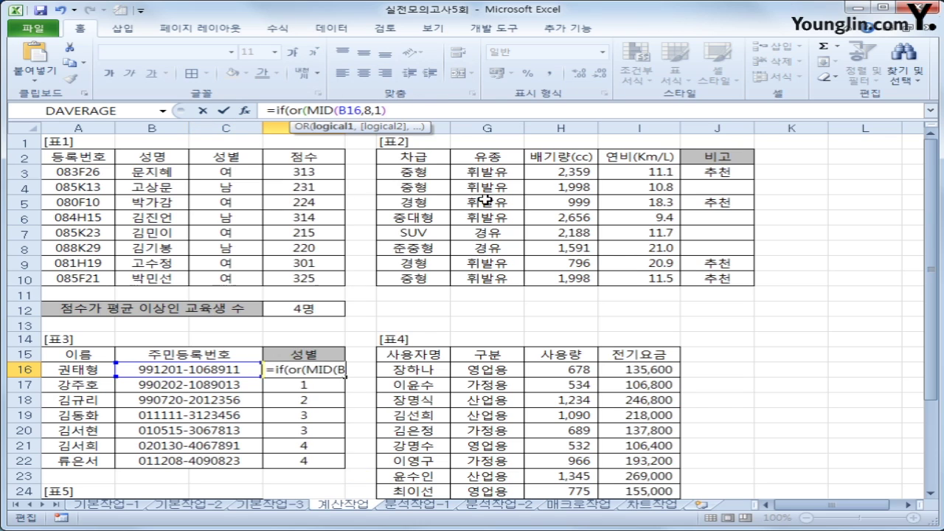
text(="1")
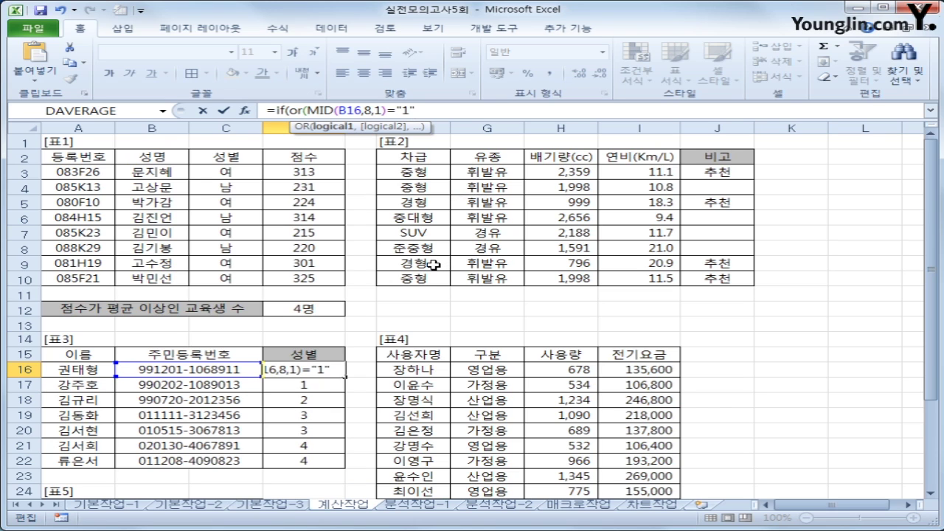
- Add MID(B16,8,1)="3" as the second OR condition in the D16 formula by duplicating the first condition
text(,)
drag(304, 111, 417, 110)
key(ctrl+c)
click(429, 110)
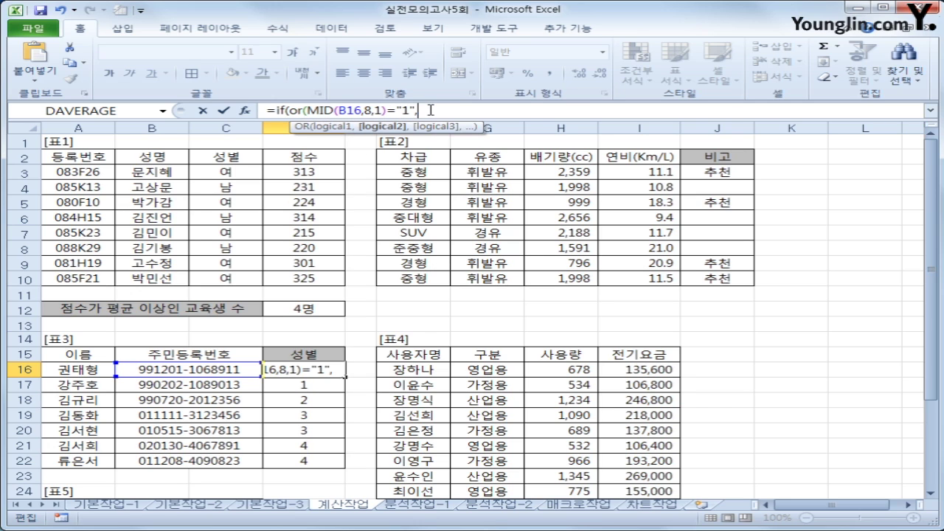
key(ctrl+v)
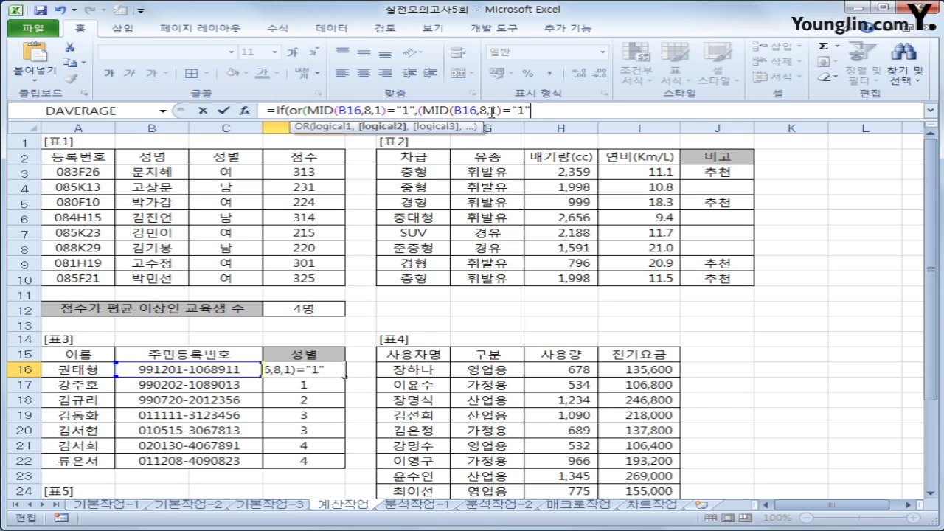
click(422, 111)
key(Delete)
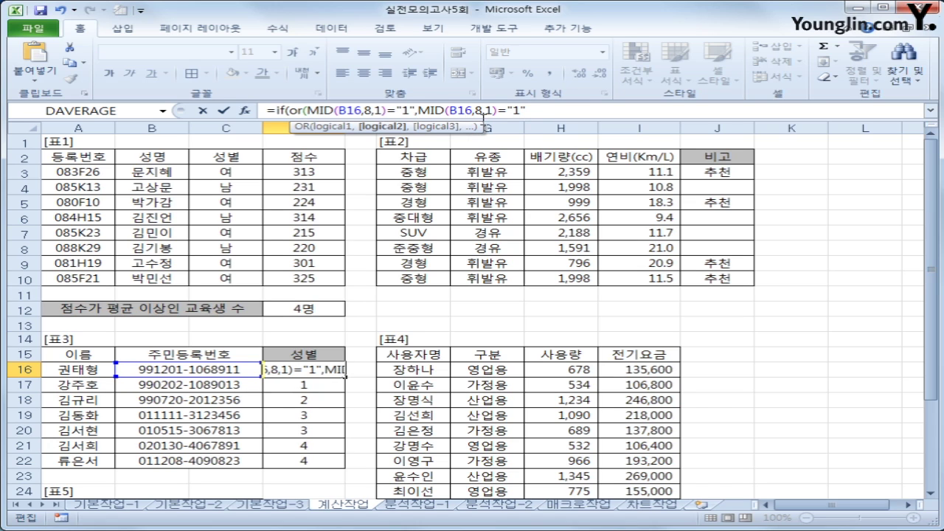
double_click(517, 110)
text(3")
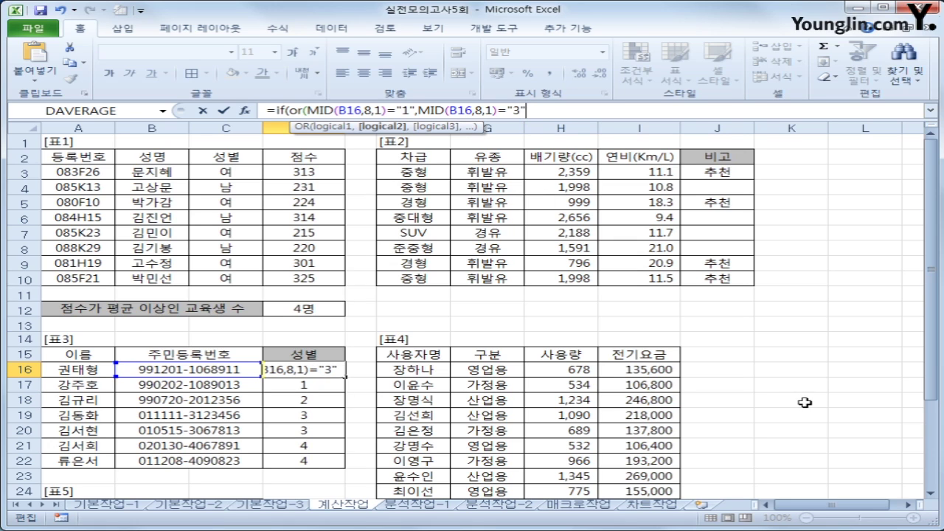
- Finish the D16 formula with "남" if true and "여" if false, and copy it down to D22
text(),)
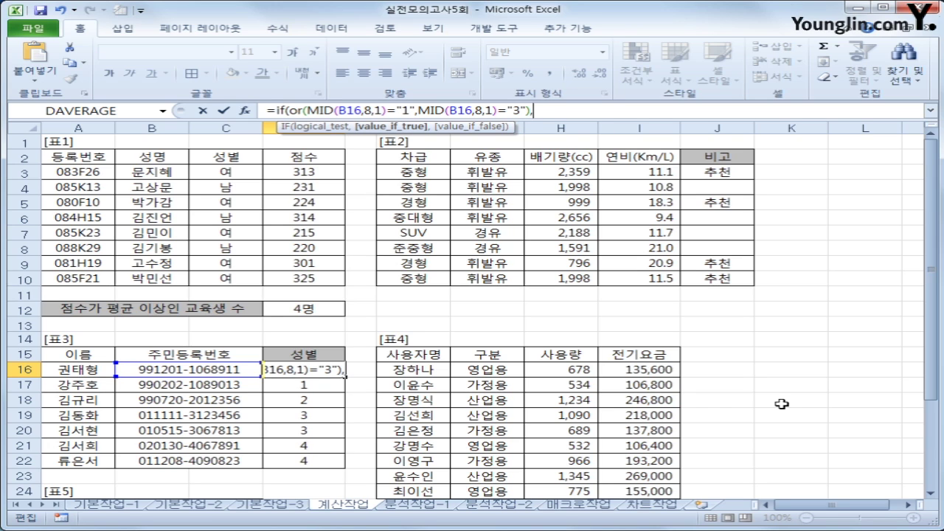
text(")
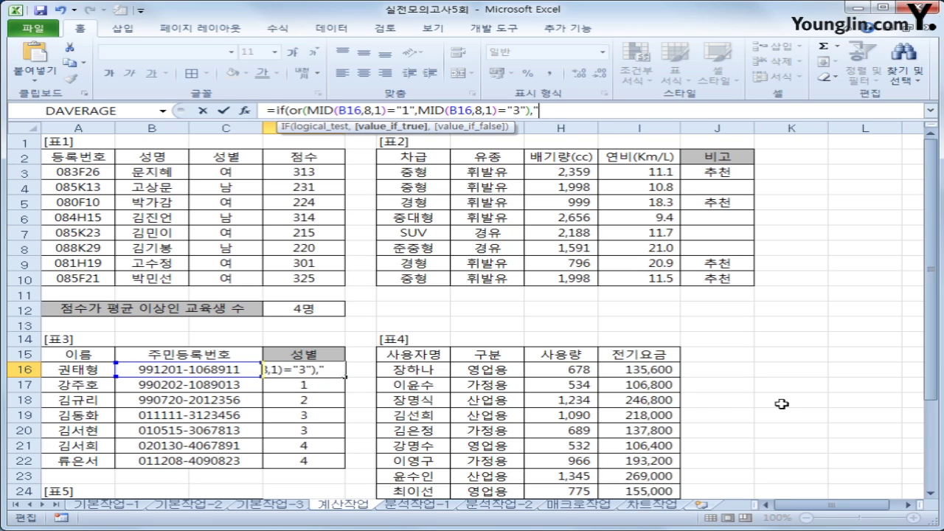
text(남",)
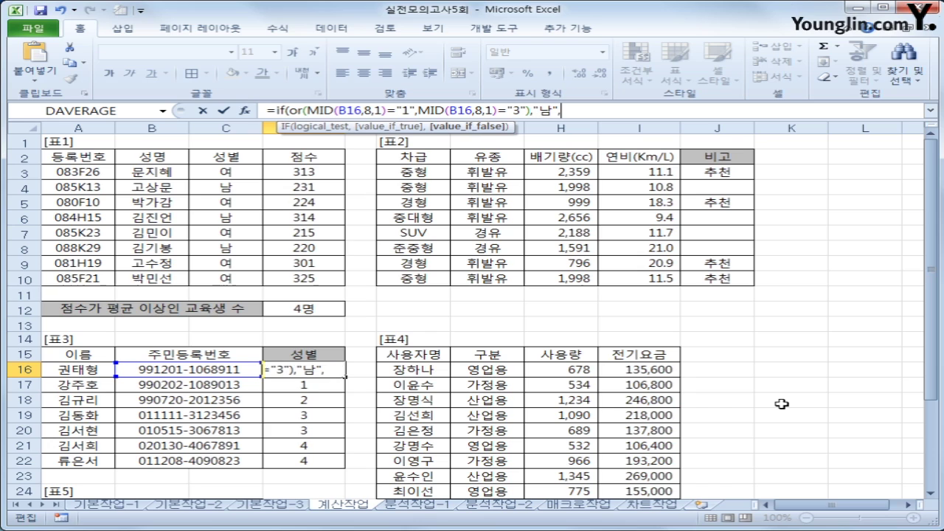
text("여")
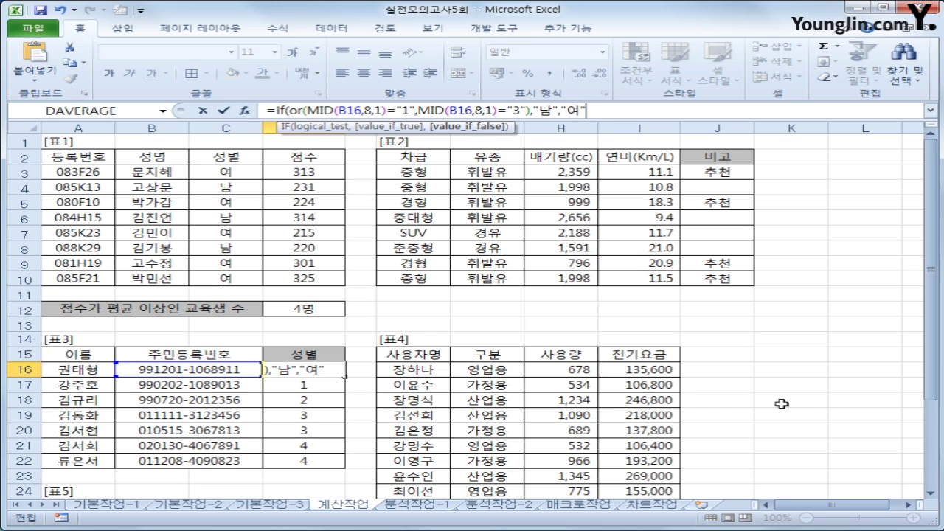
text())
key(Return)
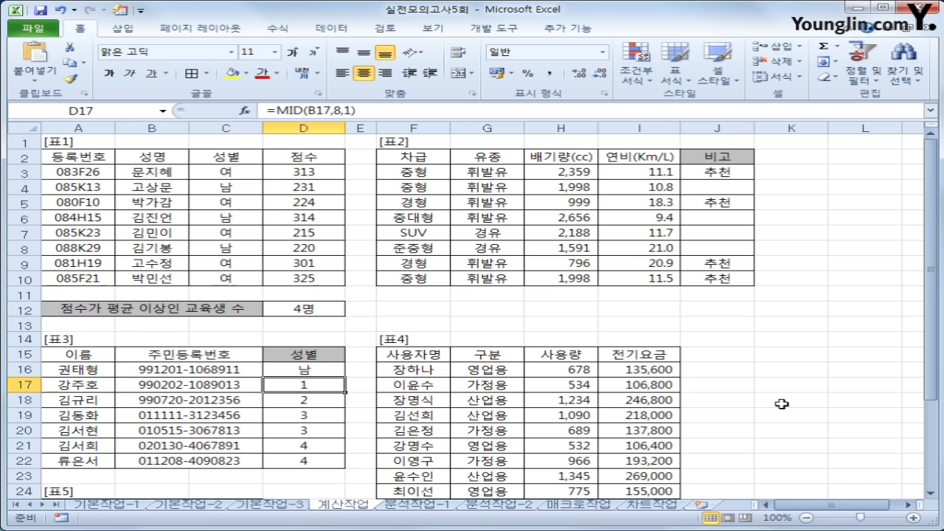
click(306, 370)
drag(345, 375, 323, 463)
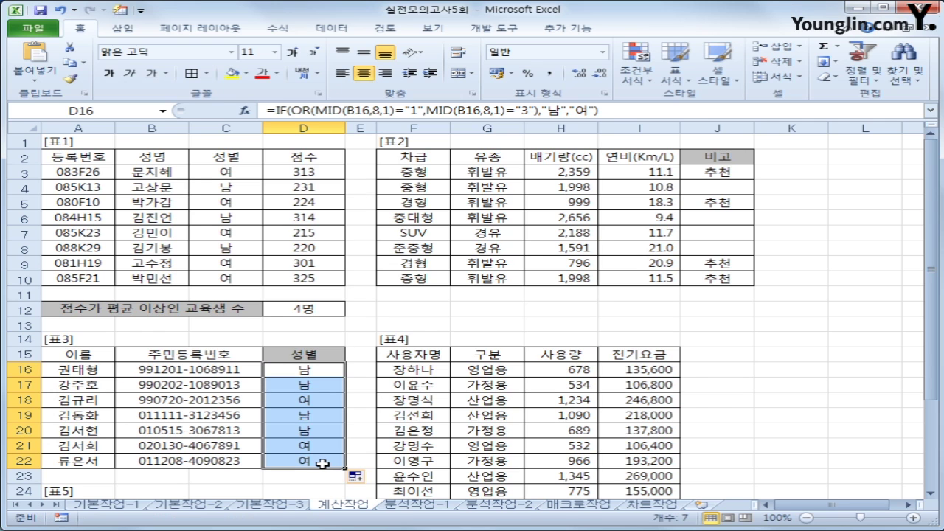
- Below 표4, enter the criteria range with 구분 in G26 and 가정용 in G27
scroll(603, 414, down, 1)
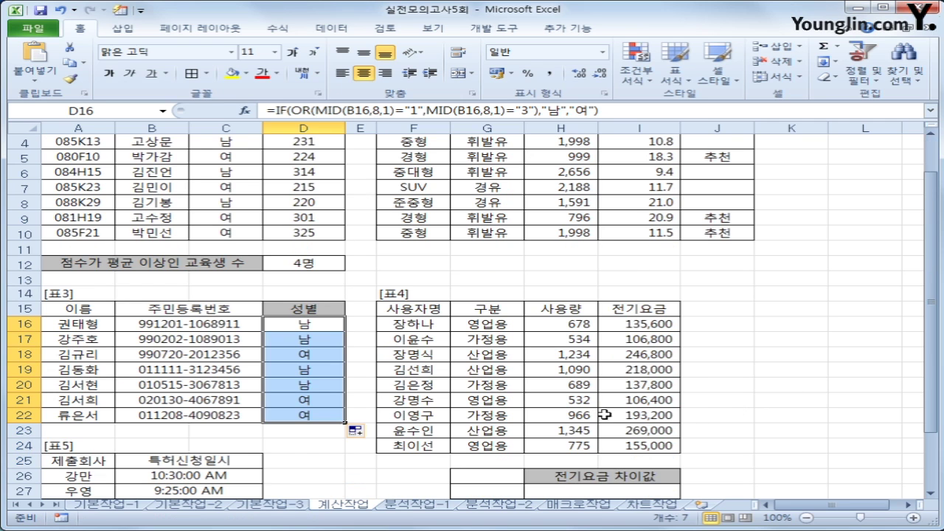
scroll(618, 419, down, 1)
click(582, 446)
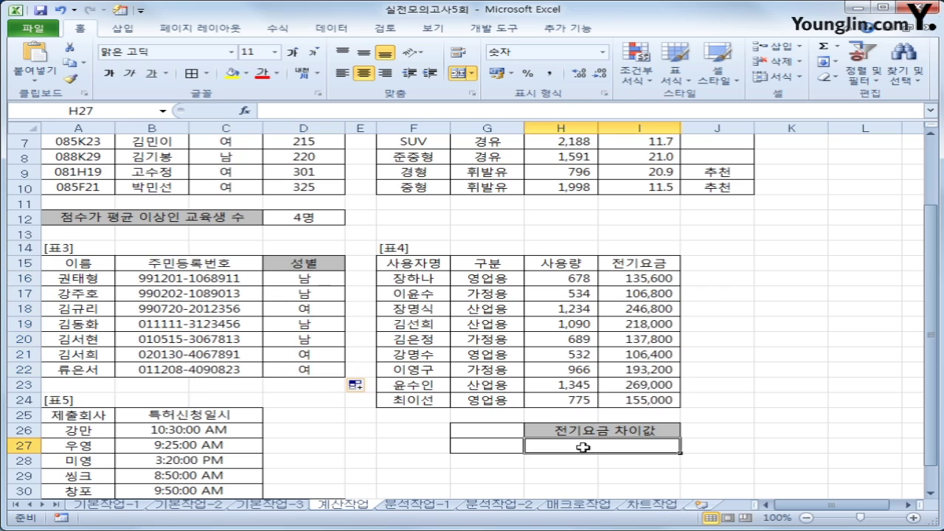
mouse_move(494, 432)
mouse_down()
mouse_move(491, 444)
mouse_move(497, 441)
mouse_up()
click(506, 430)
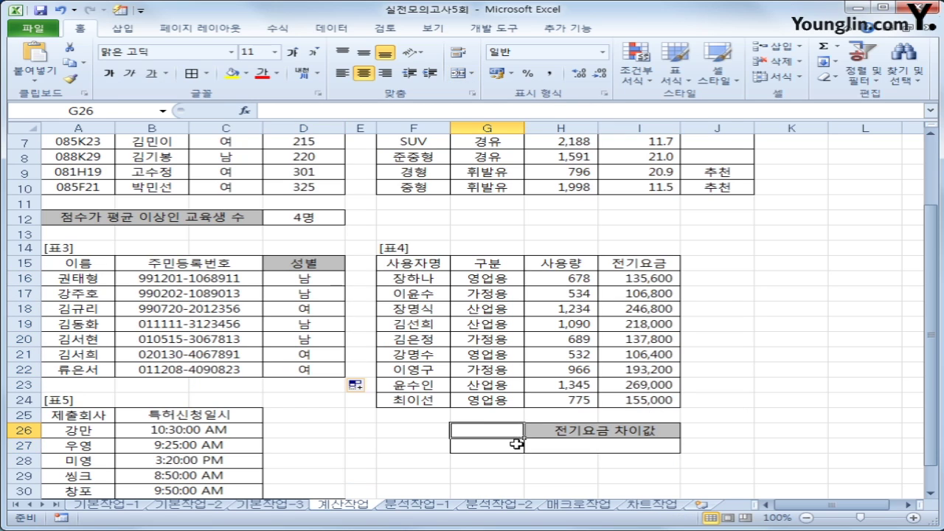
text(구분)
key(Return)
text(ㄱ)
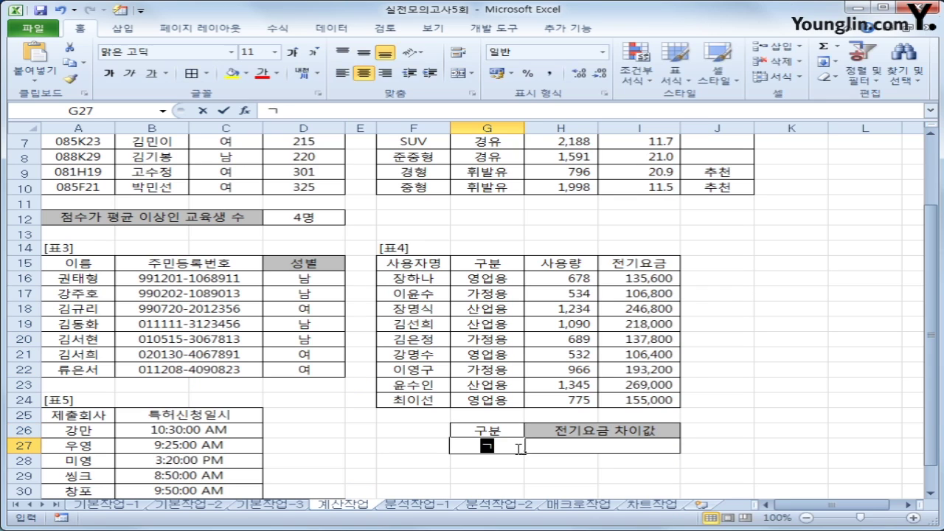
text(가정용)
key(Return)
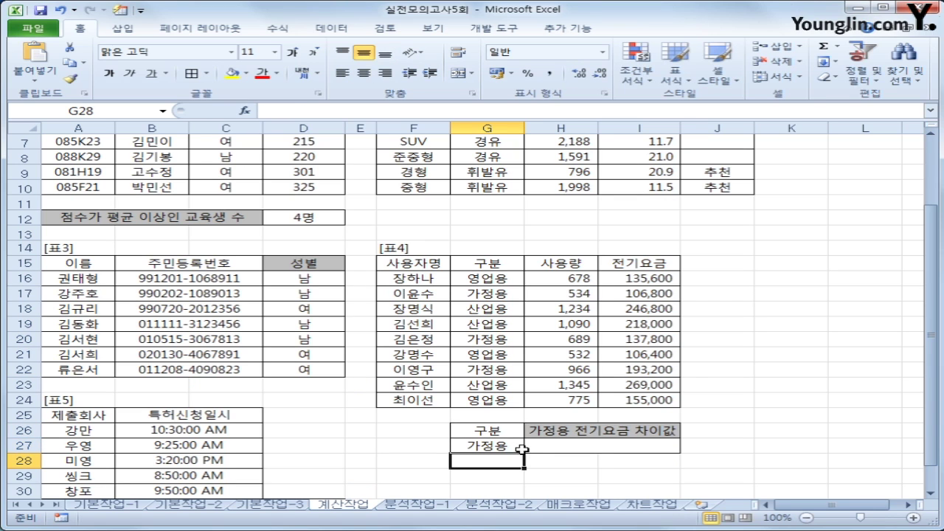
- In H27, insert a DMAX function with database F15:I24, field I15 and criteria G26:G27
click(607, 445)
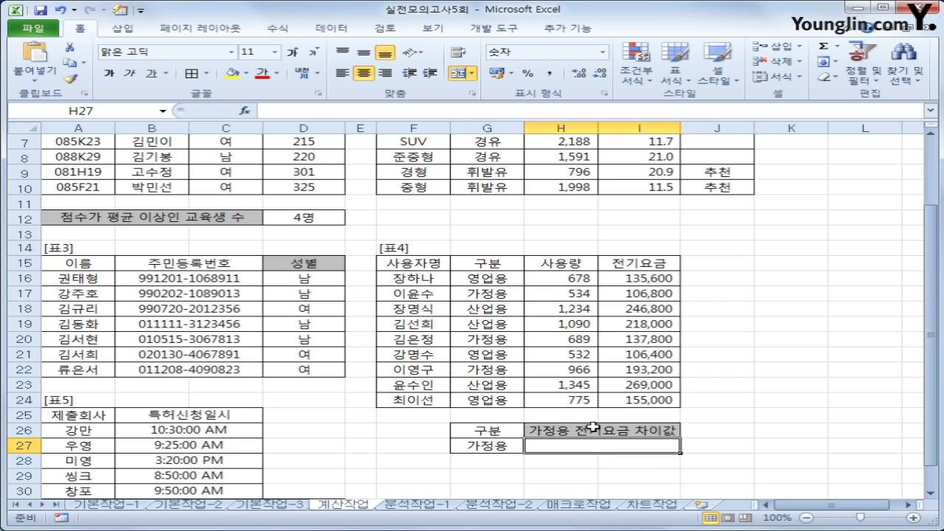
click(244, 110)
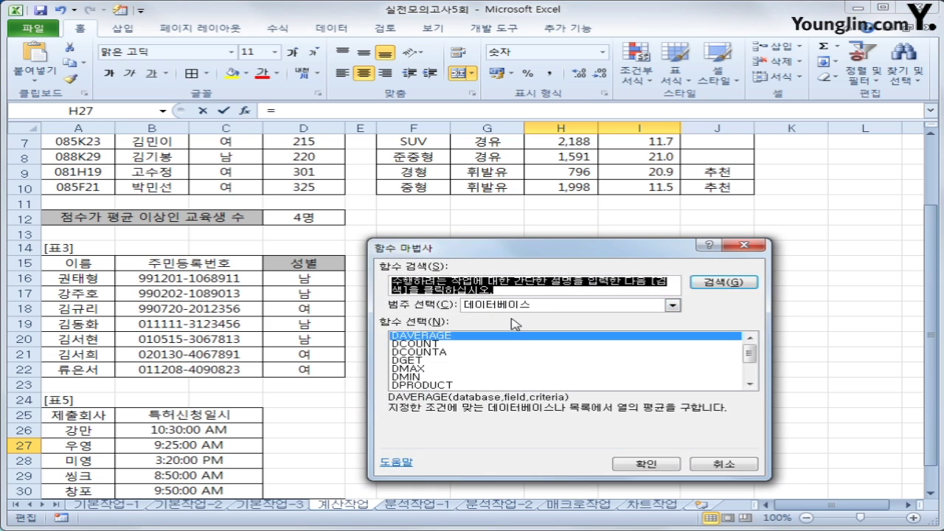
click(441, 368)
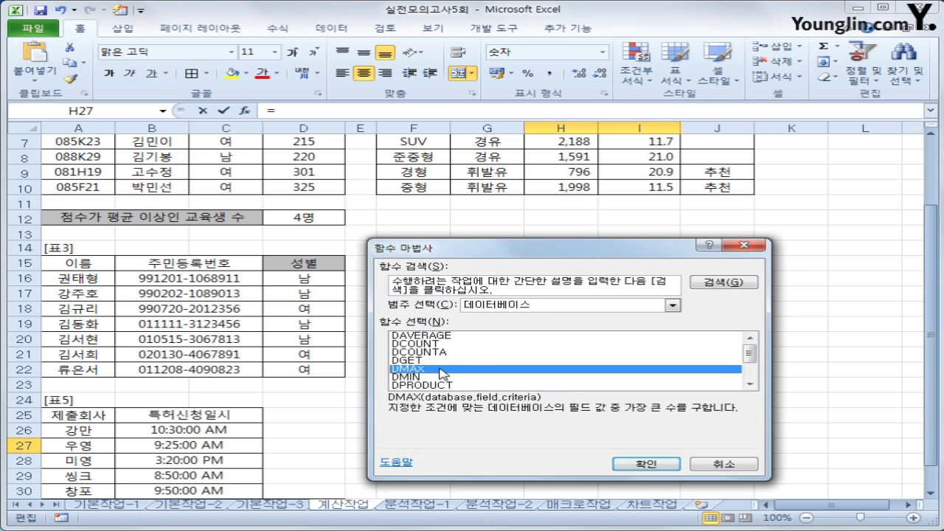
click(627, 469)
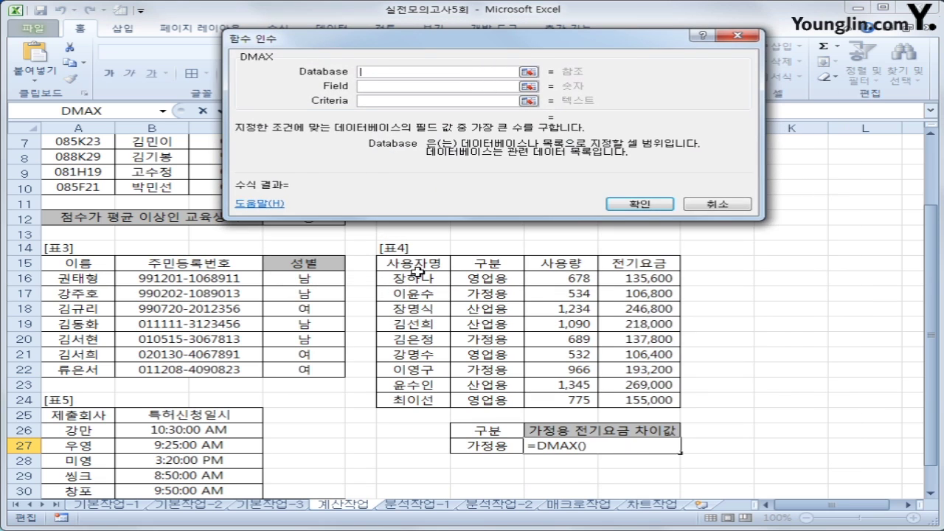
drag(415, 264, 611, 402)
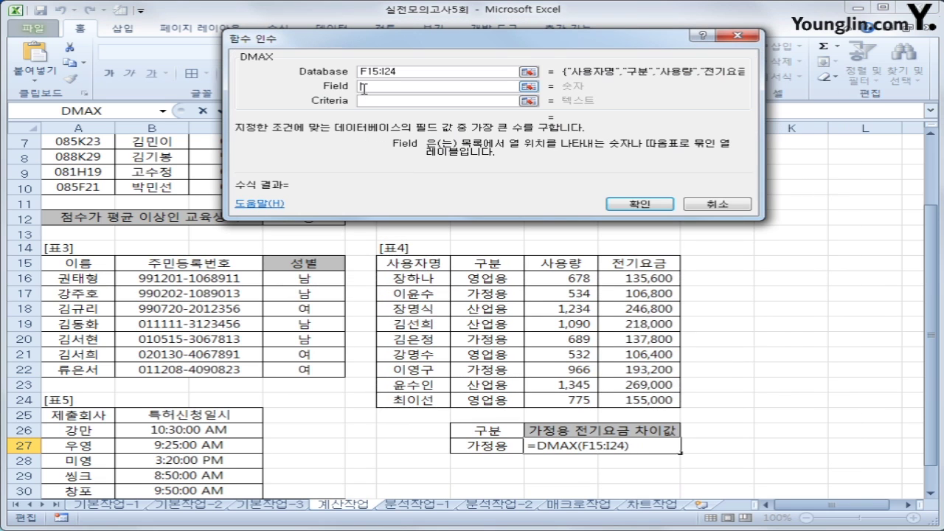
key(Tab)
click(654, 267)
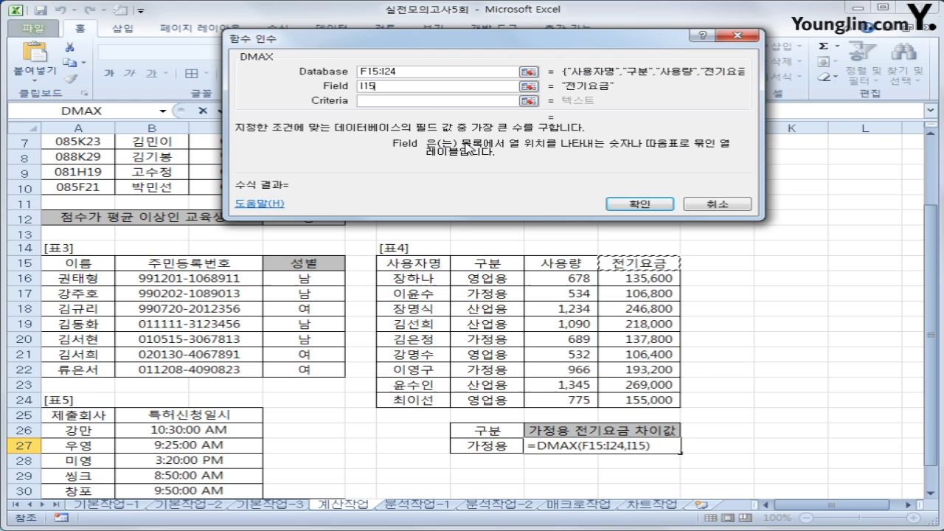
click(435, 100)
drag(489, 432, 489, 446)
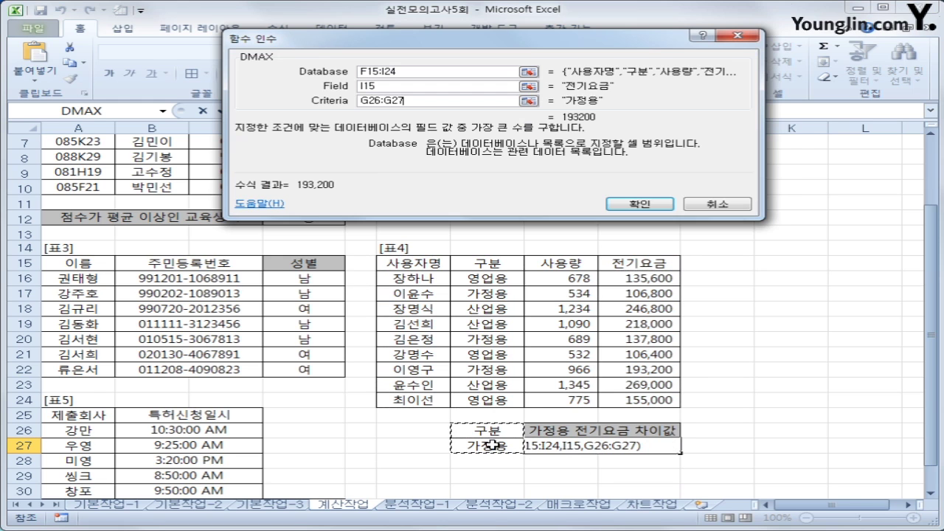
click(636, 204)
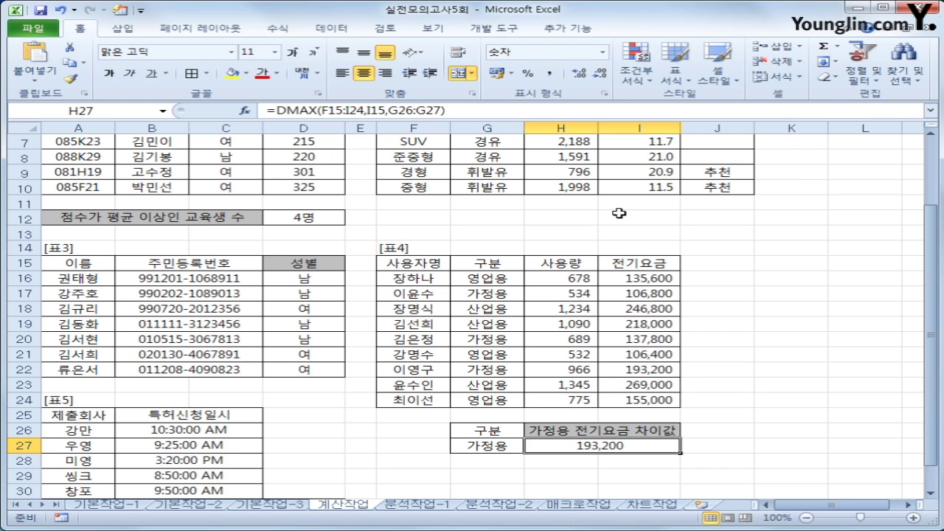
- Subtract a DMIN function from the DMAX formula in H27, using database F15:I24, field I15 and criteria G26:G27
click(501, 111)
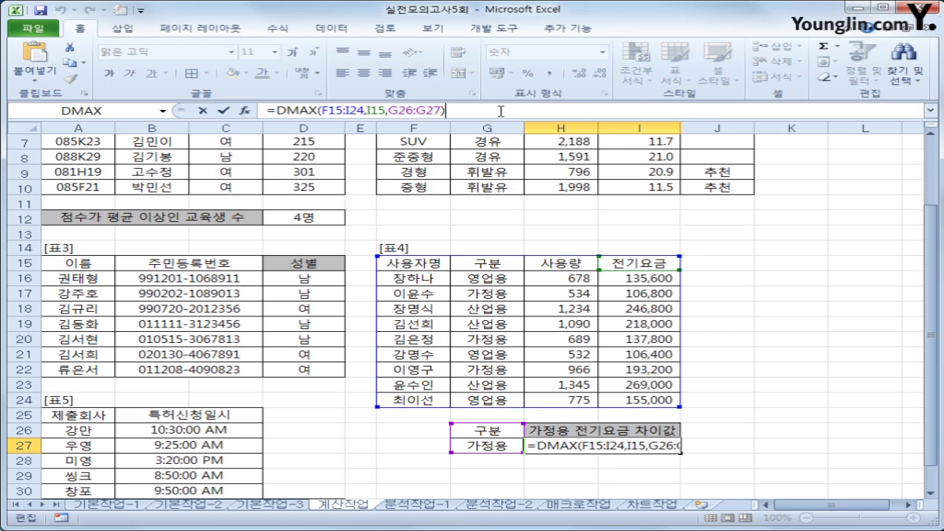
text(-)
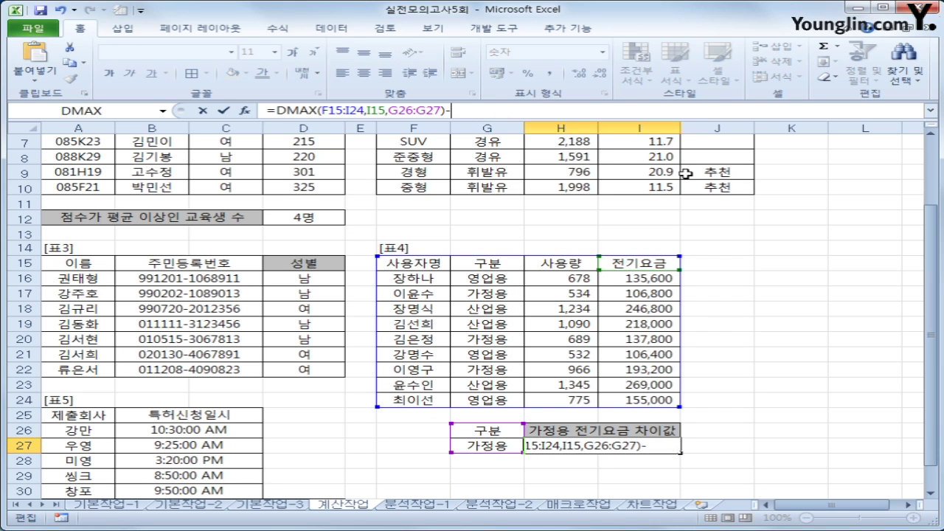
click(245, 111)
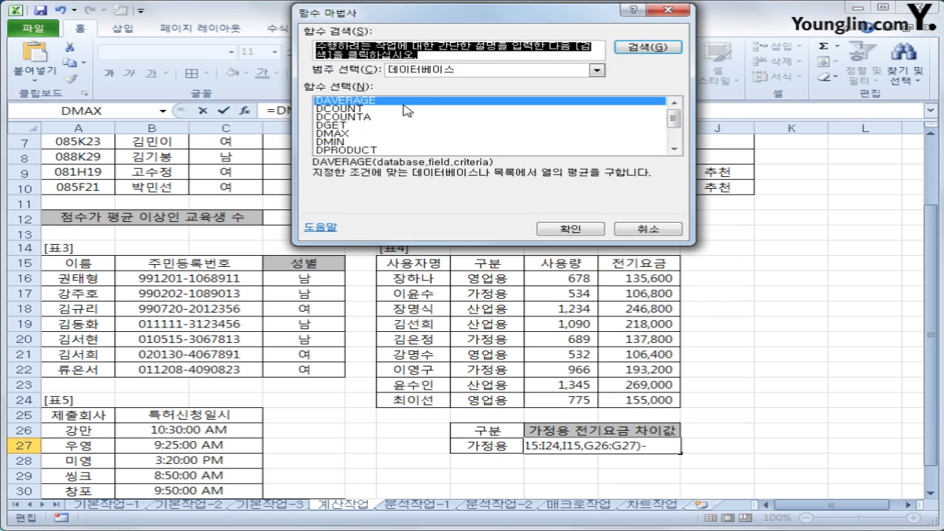
click(373, 141)
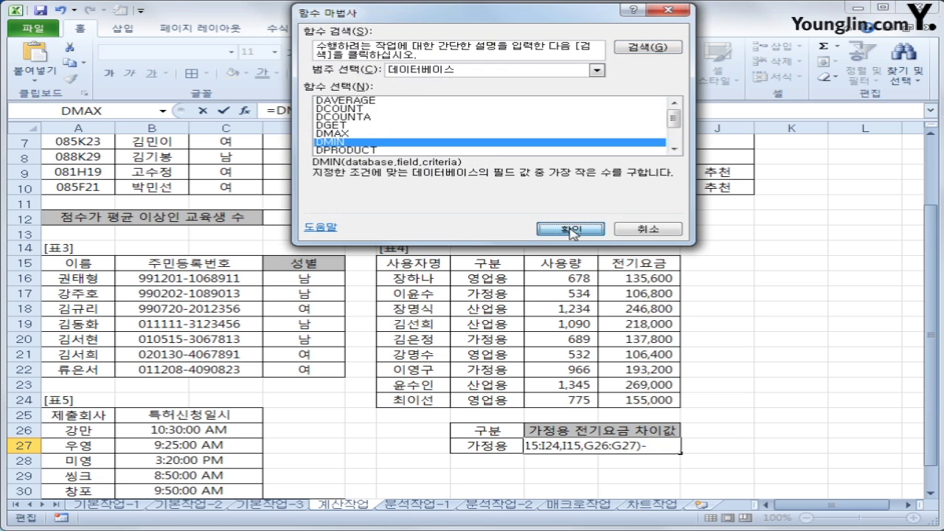
click(572, 230)
drag(418, 263, 623, 396)
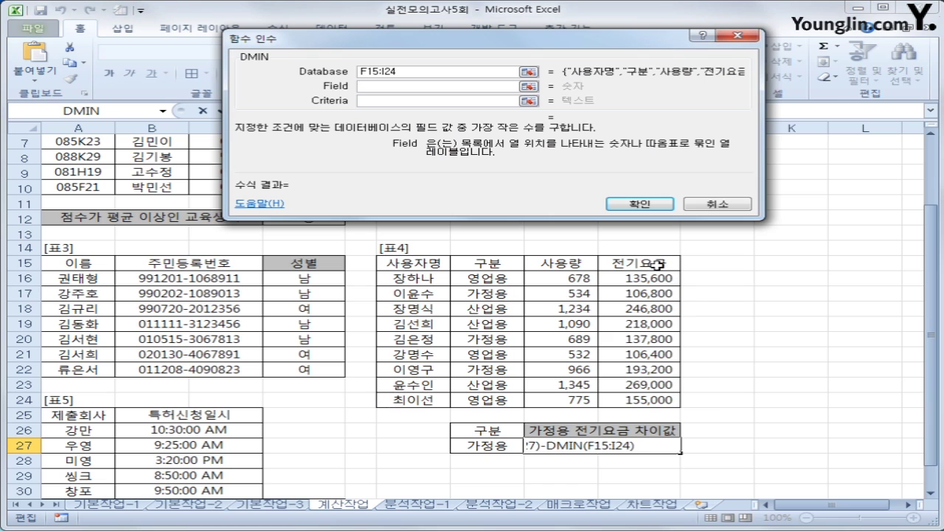
click(657, 263)
click(374, 101)
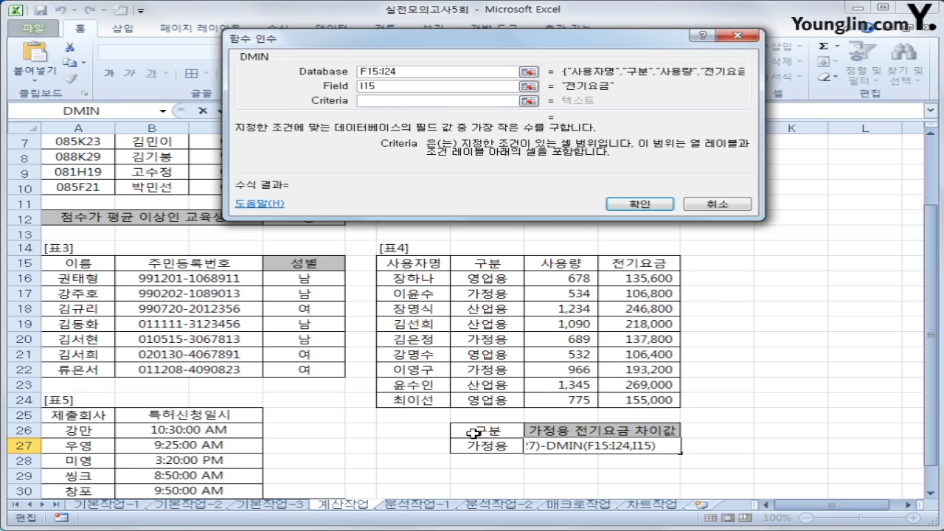
drag(472, 433, 472, 443)
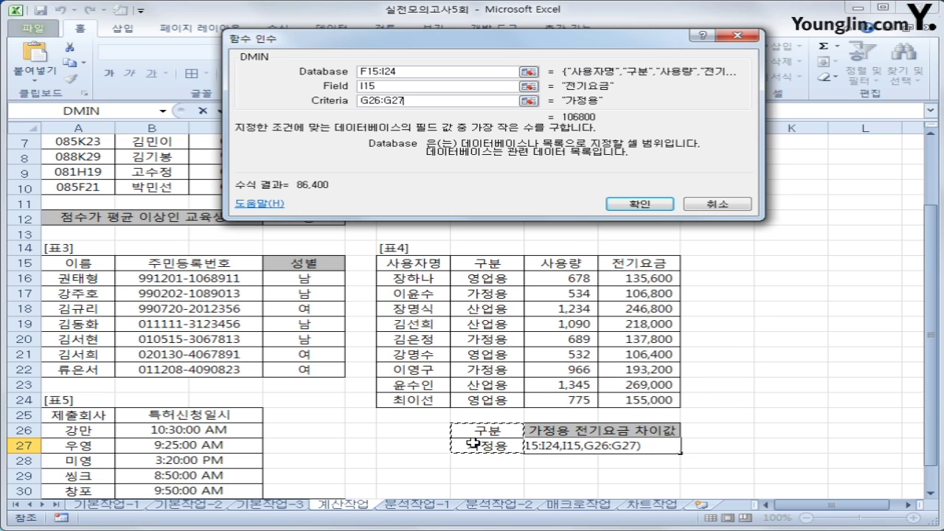
click(648, 206)
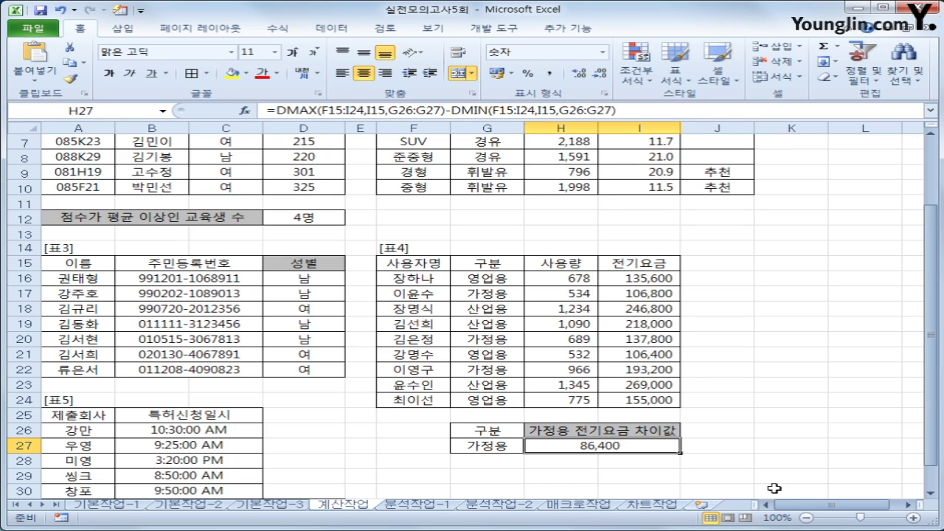
- Start a formula with the HOUR function in D32, under the 시간 heading of 표5
scroll(338, 419, down, 3)
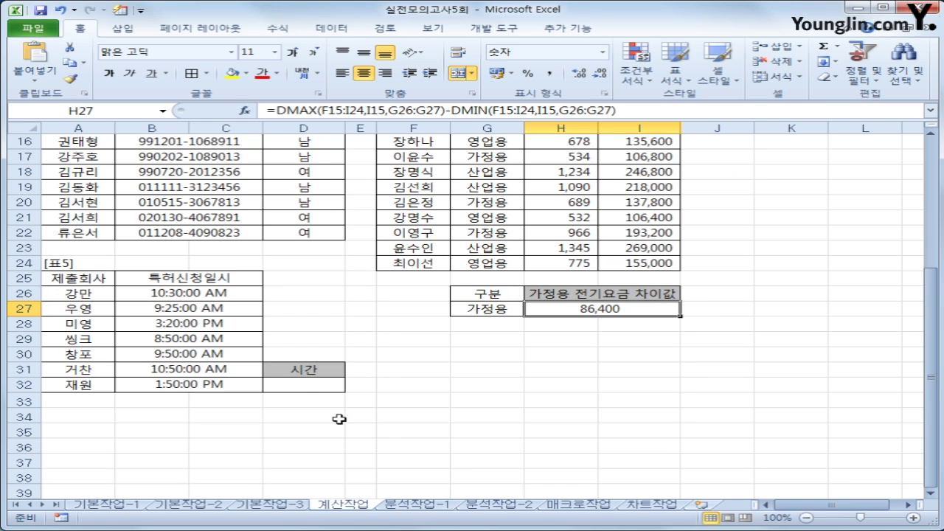
click(307, 390)
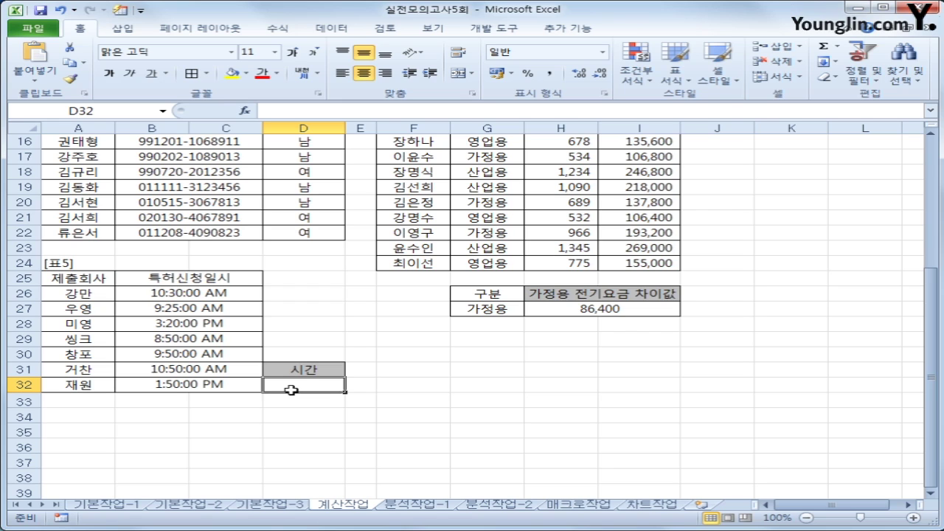
text(=)
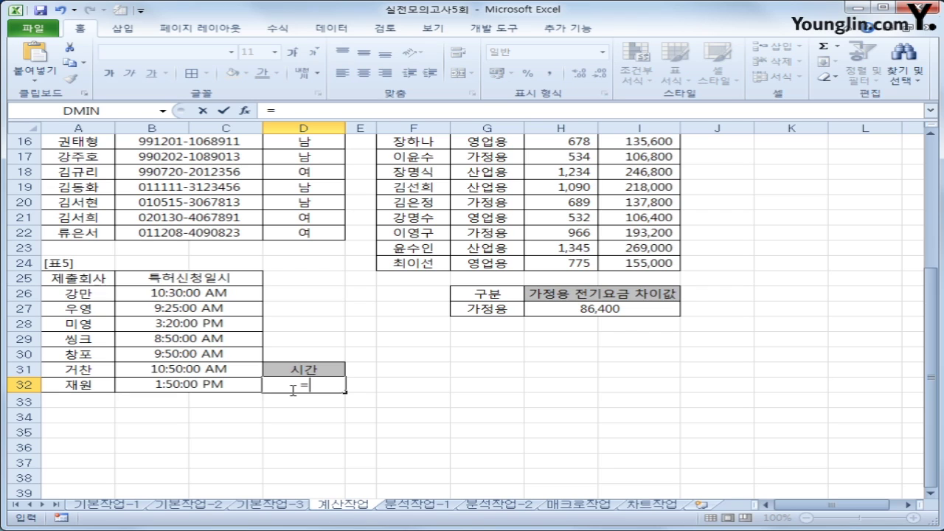
text(식)
key(BackSpace)
key(BackSpace)
key(BackSpace)
text(hl)
key(BackSpace)
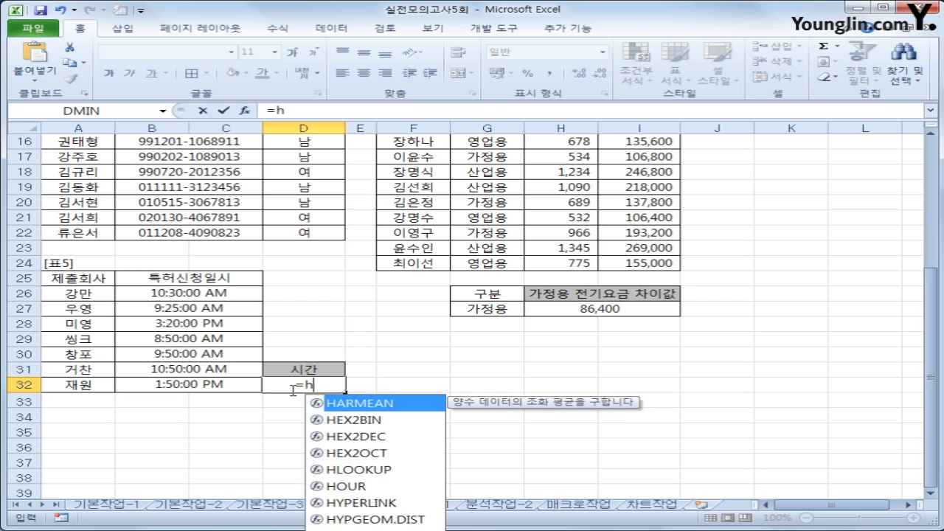
text(ou)
key(Tab)
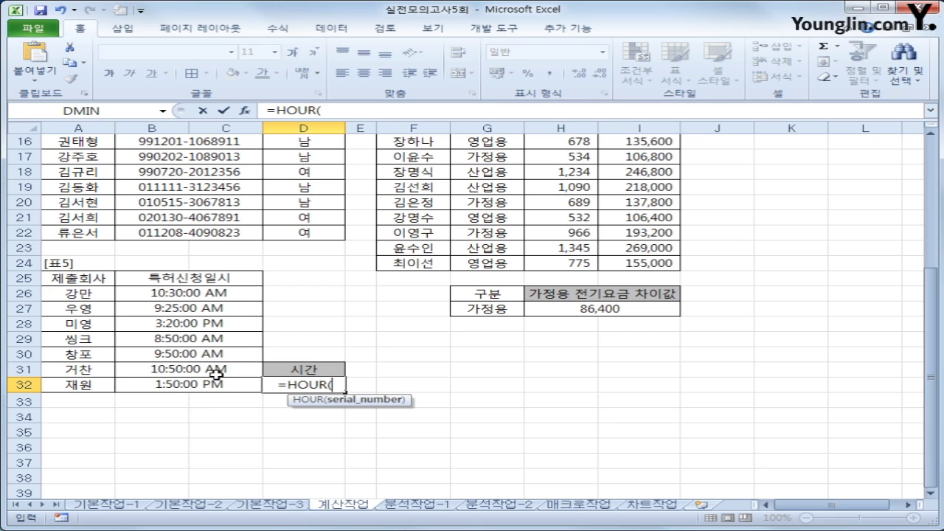
- Nest SMALL(B26:C32,1) inside the HOUR function and enter the formula in D32
text(sm)
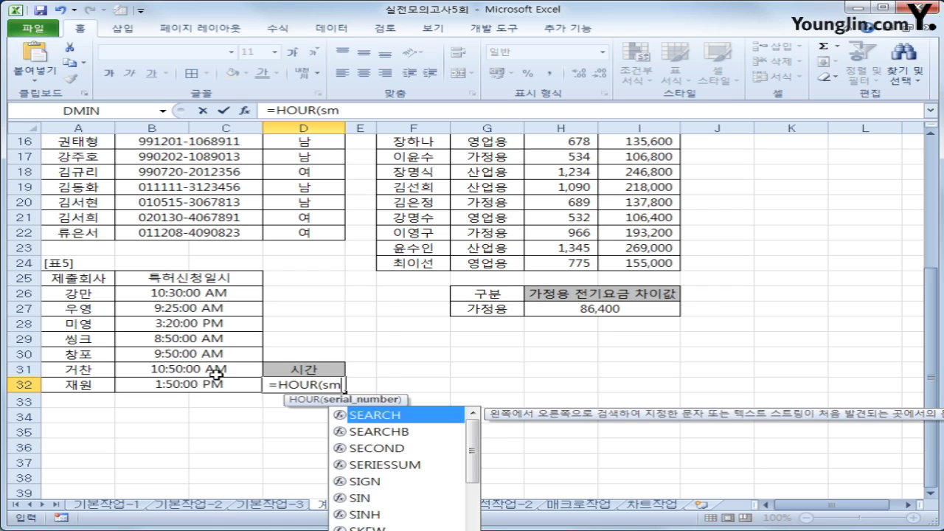
key(Tab)
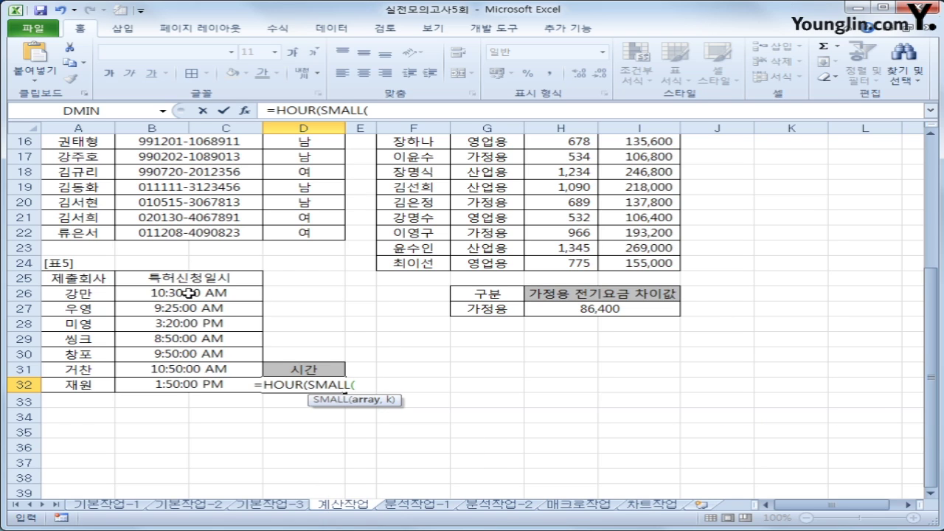
drag(152, 293, 190, 385)
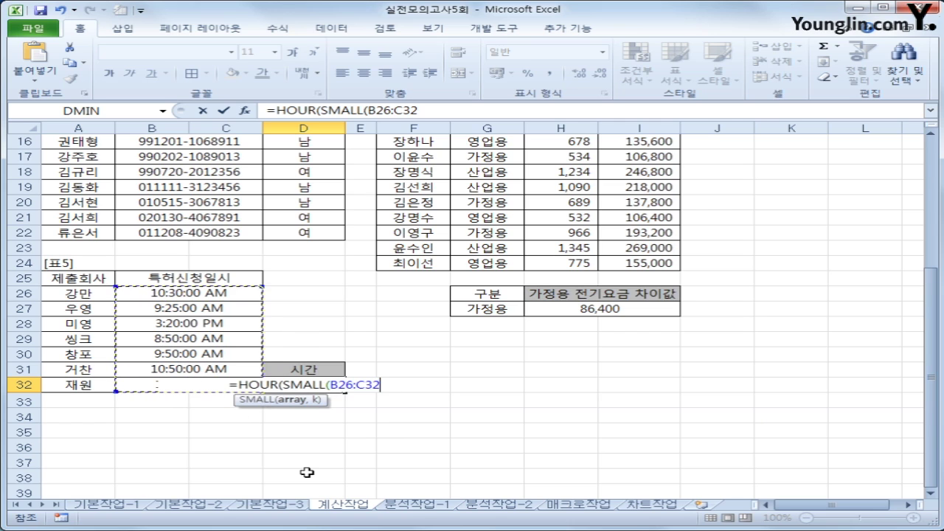
text(,)
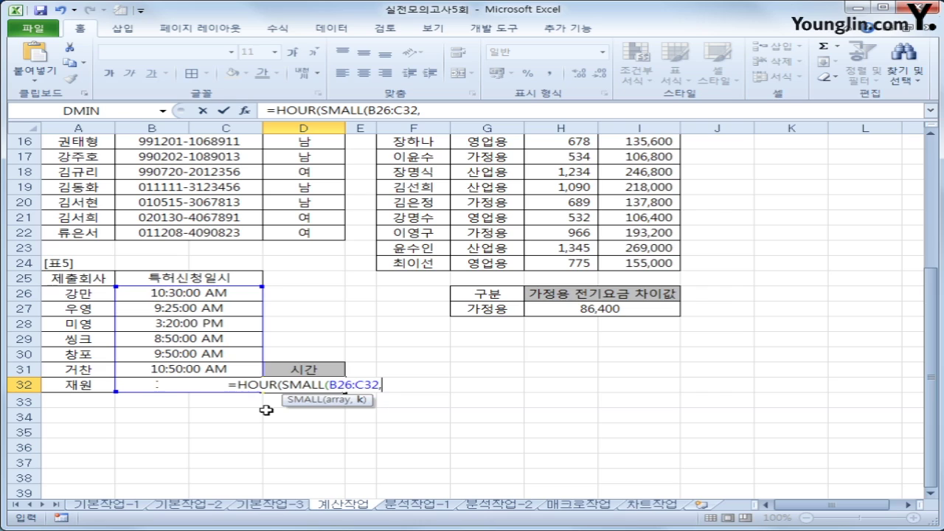
text(1))
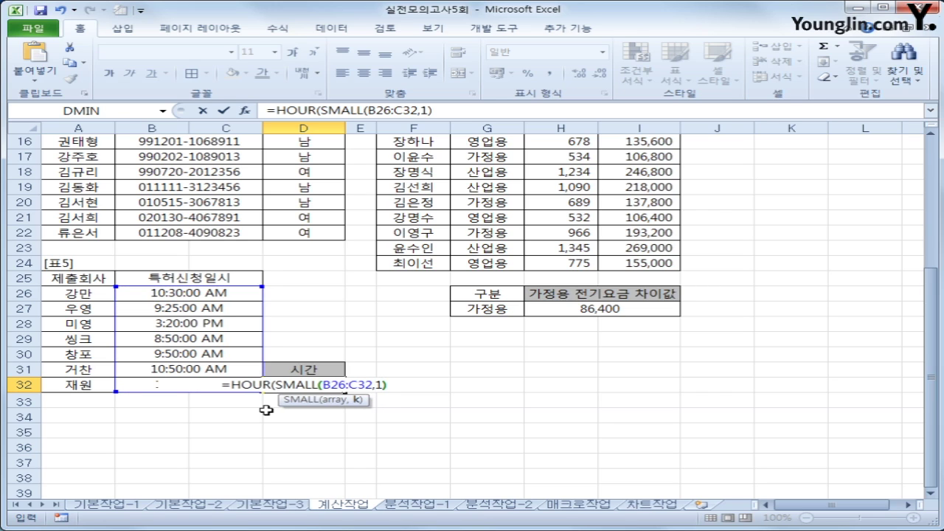
text())
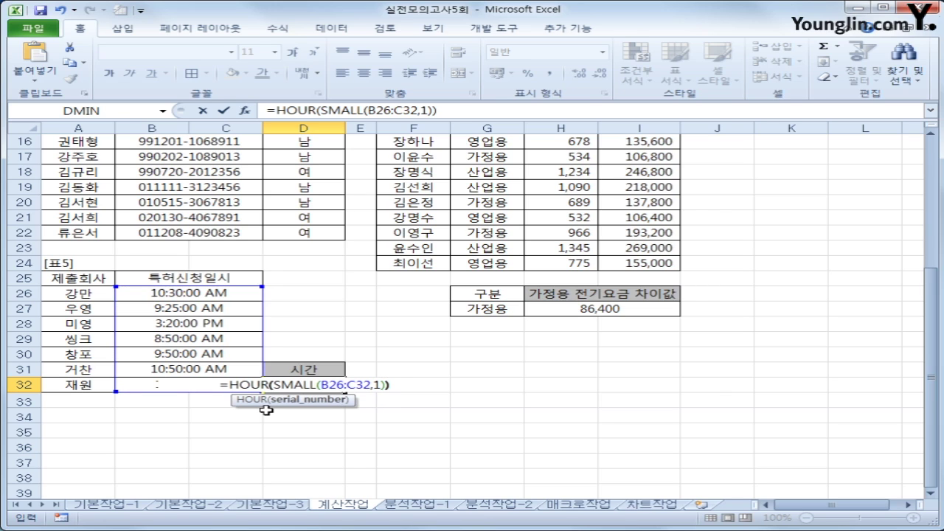
key(Return)
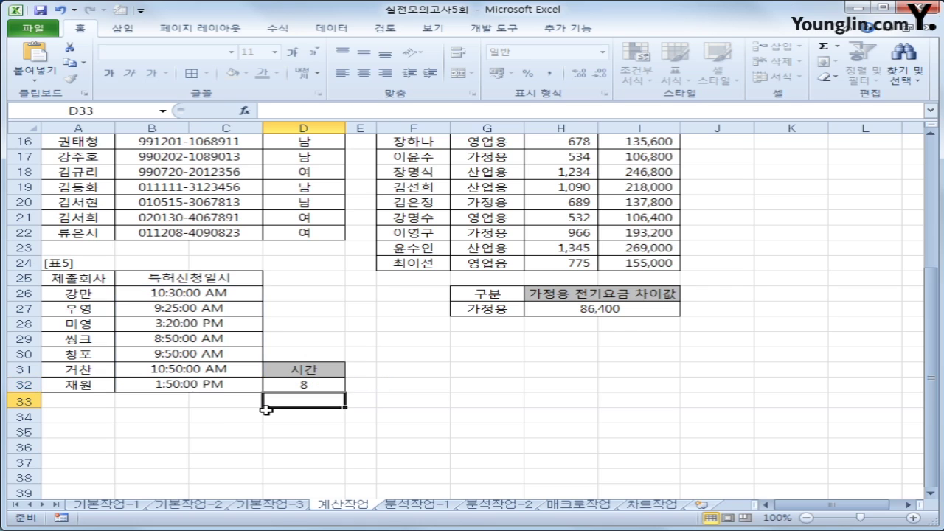
key(Up)
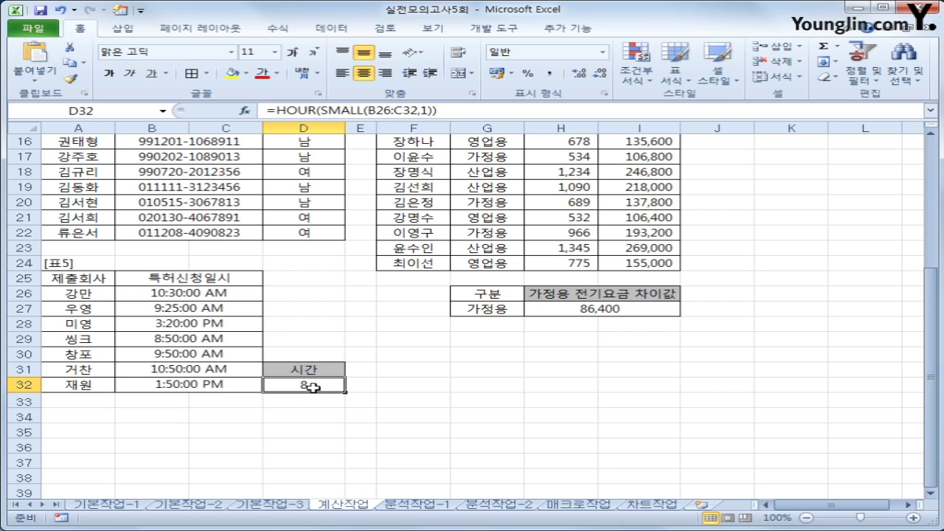
- Extend the D32 formula with &"시"& followed by the opening of a MINUTE function
click(463, 111)
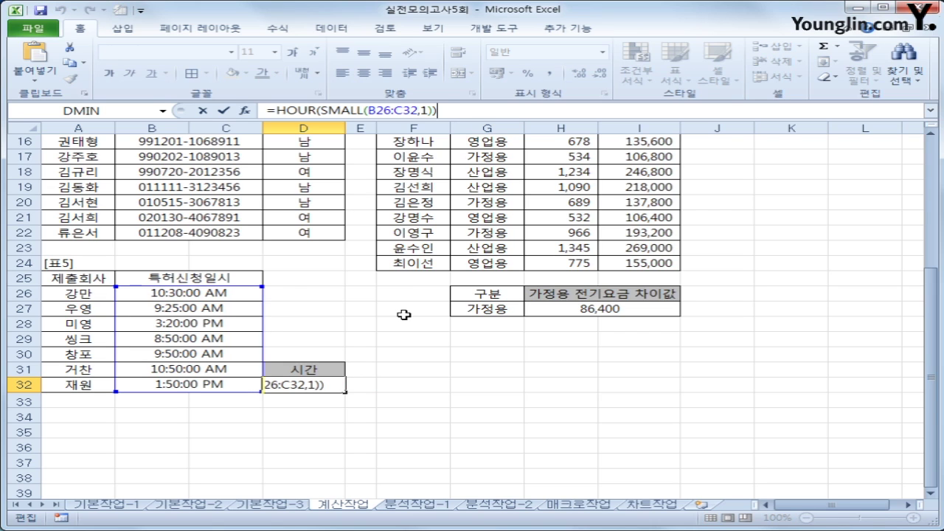
text(&"시")
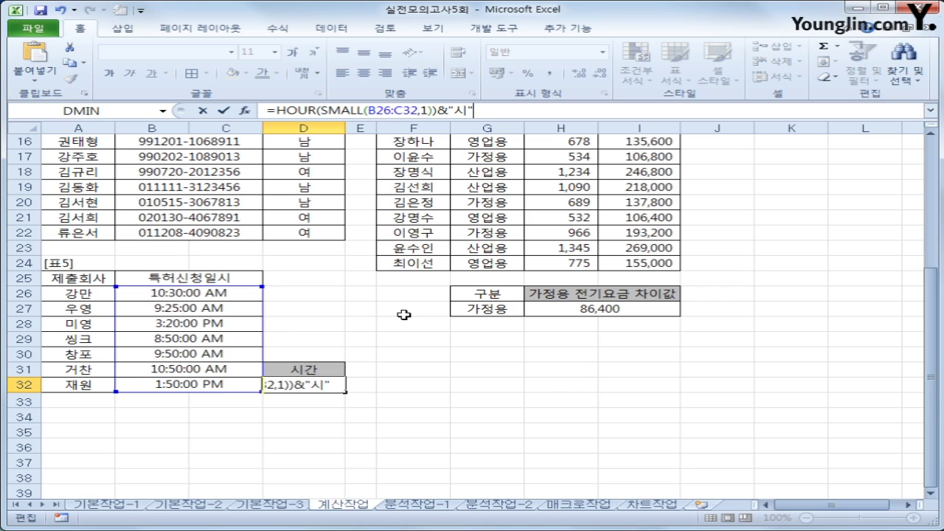
text(&)
text(ㅡ)
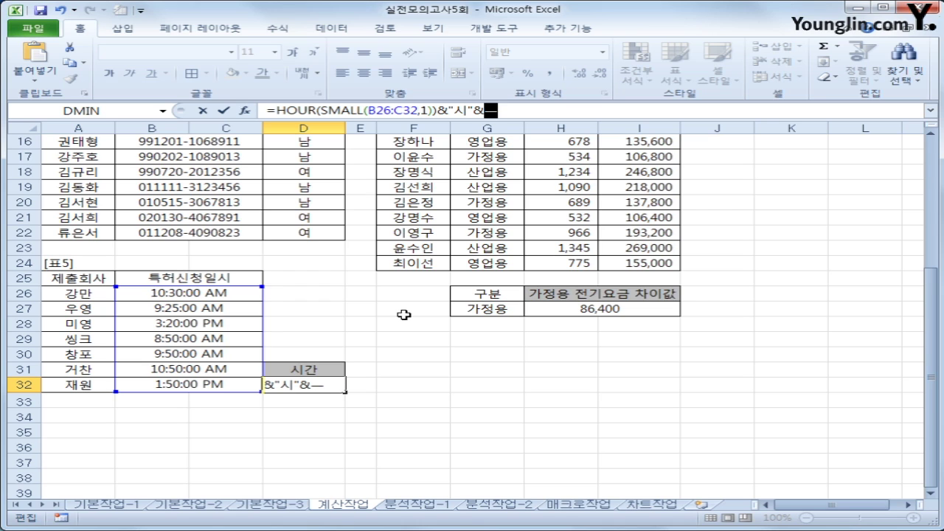
key(BackSpace)
text(minu)
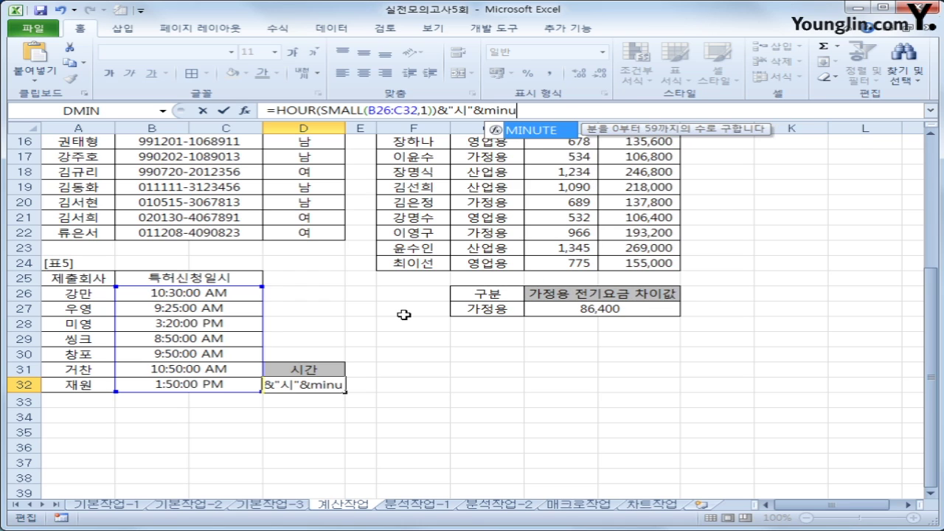
key(BackSpace)
key(Down)
key(Down)
key(Tab)
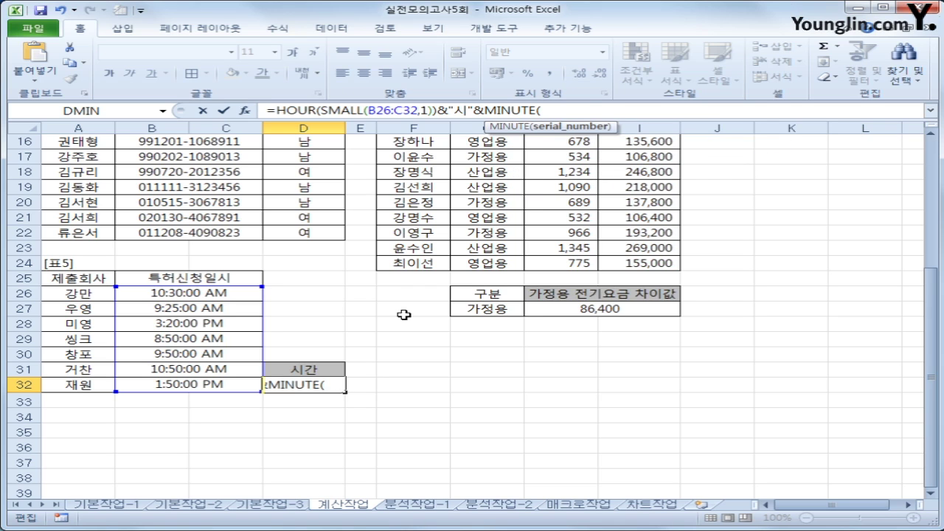
- Nest SMALL(B26:C32,1) inside the MINUTE function of the D32 formula and close both functions
text(sm)
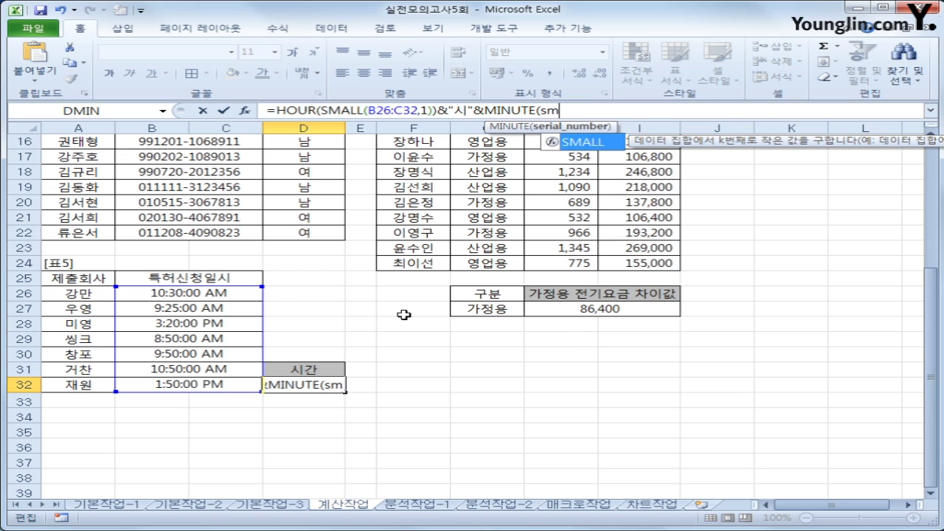
key(Tab)
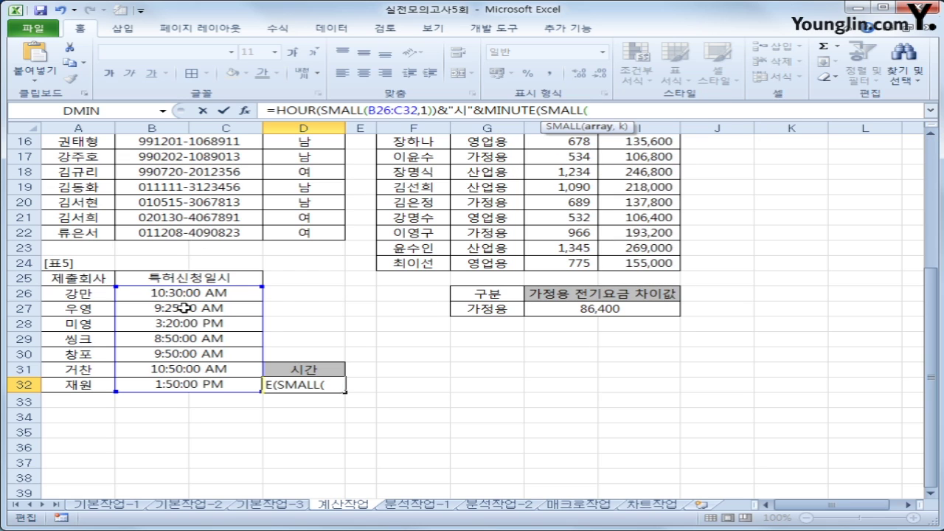
drag(187, 295, 209, 385)
text(,1)
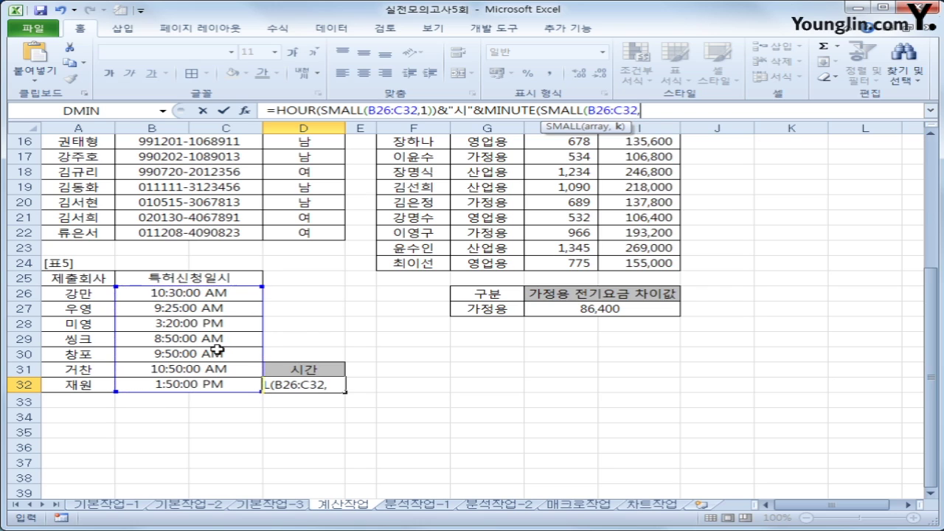
text())
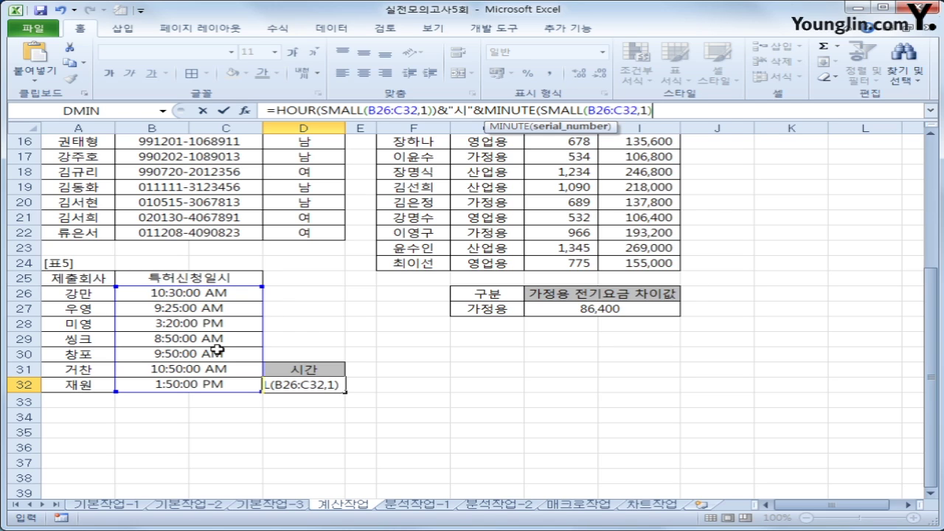
text())
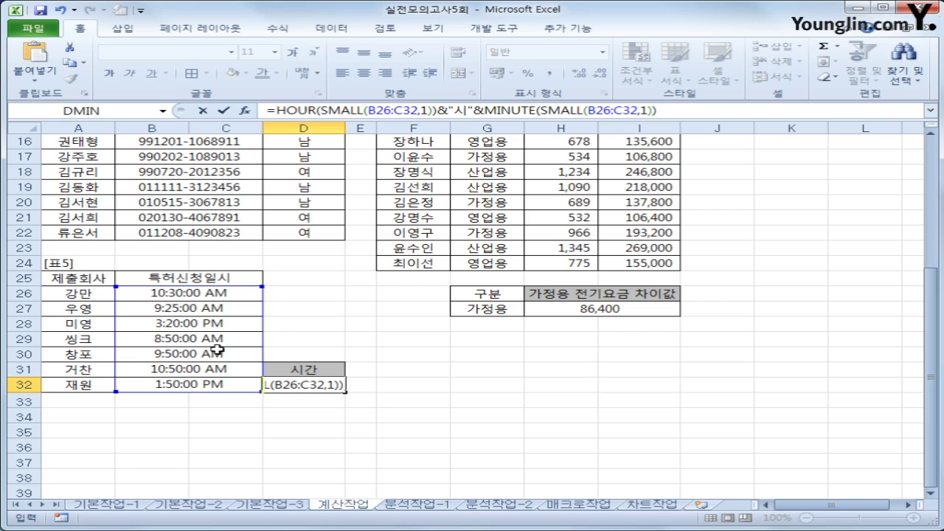
- Append &"분" to the D32 formula and enter it, keeping D32 selected
text(&")
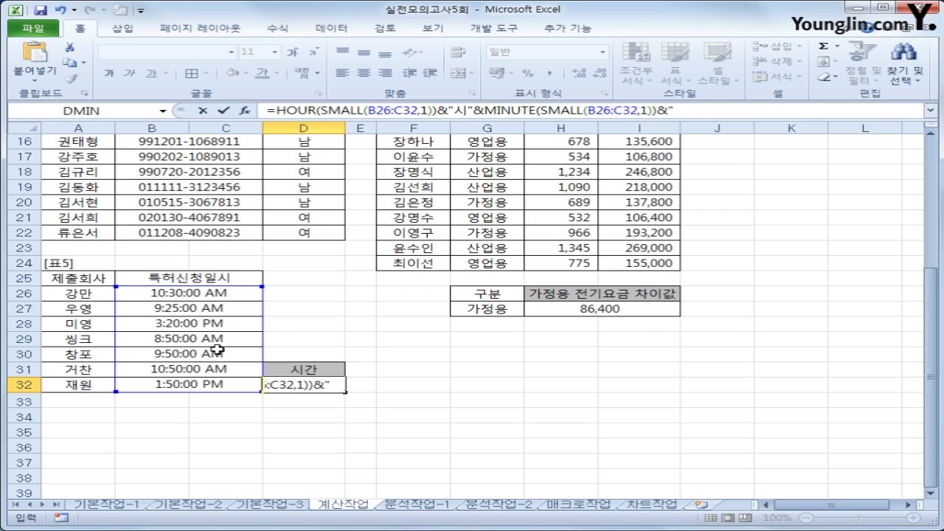
text(분")
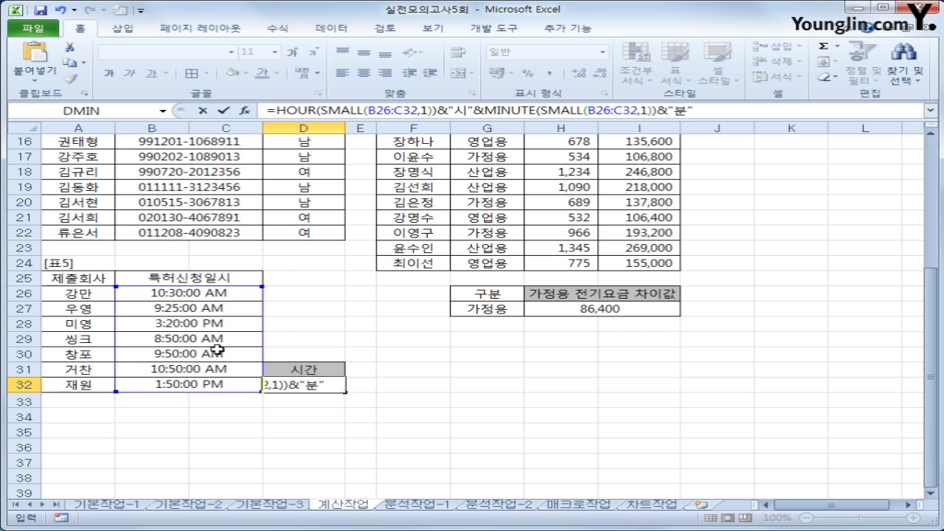
key(ctrl+Return)
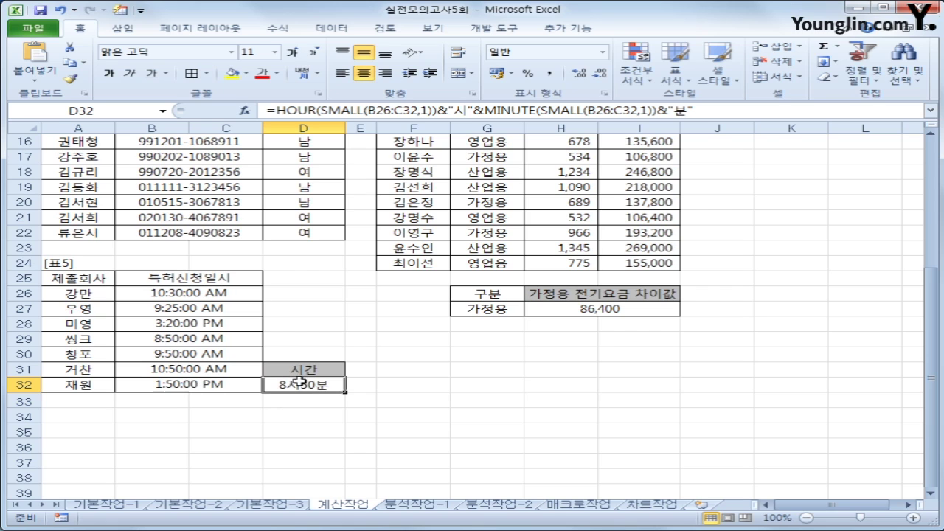
- Add a space after 시 in the D32 formula so its text part reads "시 ", keeping D32 selected
click(463, 111)
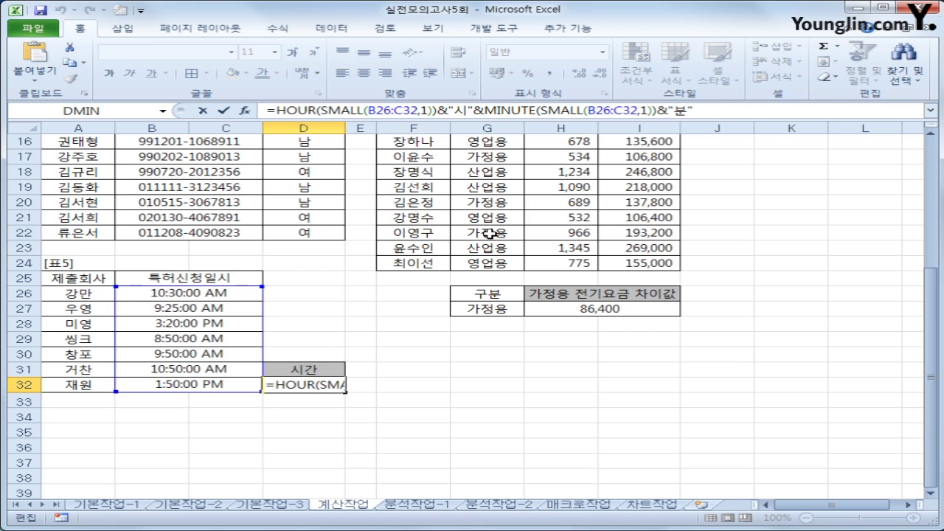
key(Return)
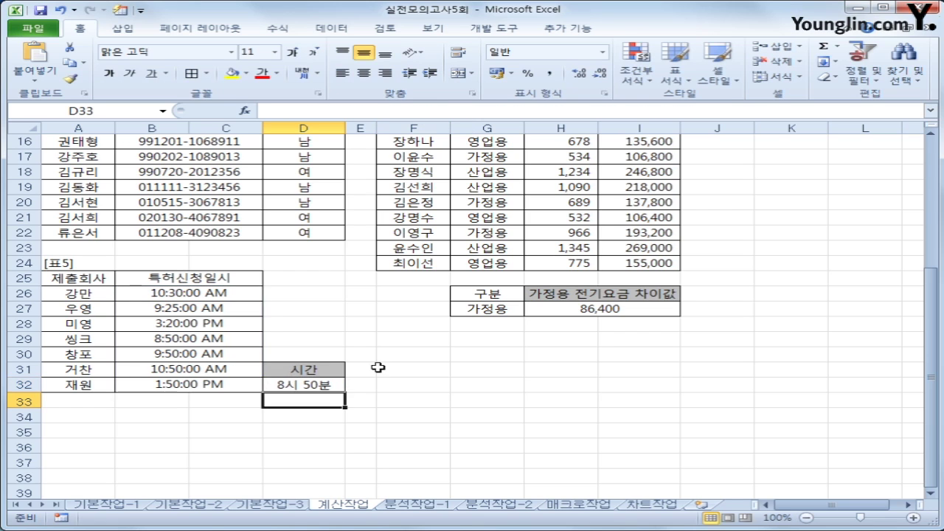
click(332, 387)
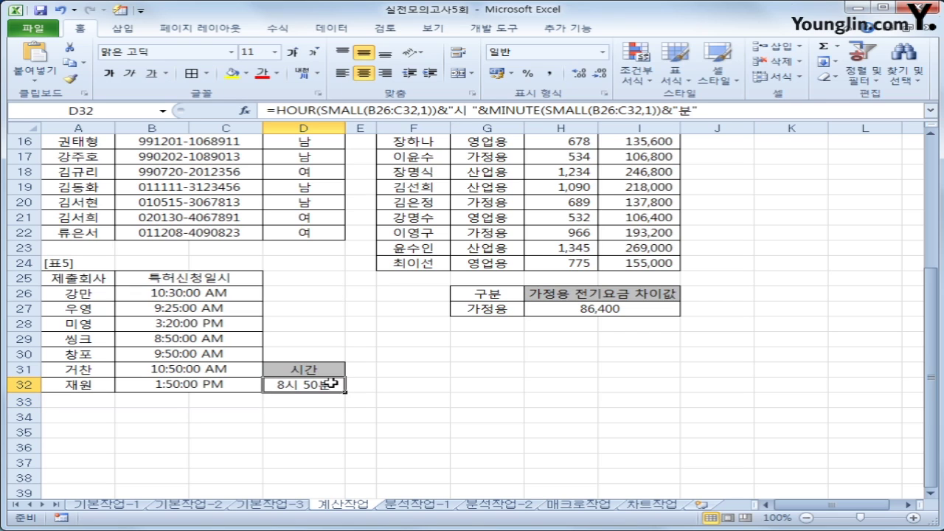
- Review the D32 formula's SMALL arguments inside HOUR and MINUTE against the times in B26:C32, and look over the sheet's tables
drag(211, 294, 200, 383)
click(302, 385)
click(171, 340)
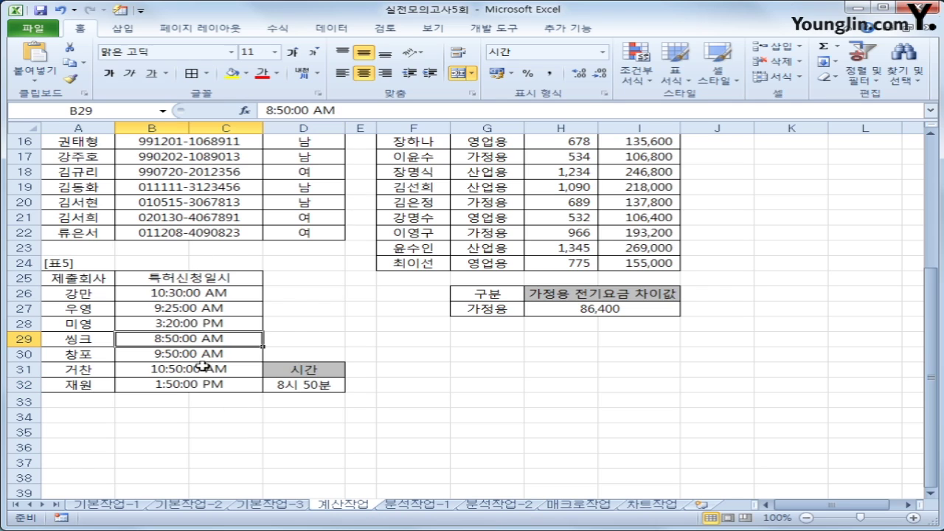
click(303, 387)
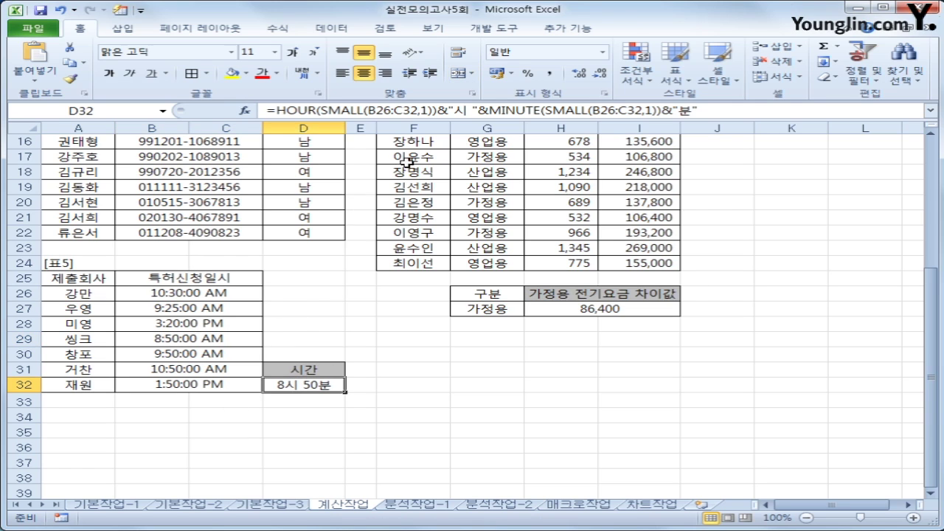
click(323, 111)
drag(322, 111, 432, 110)
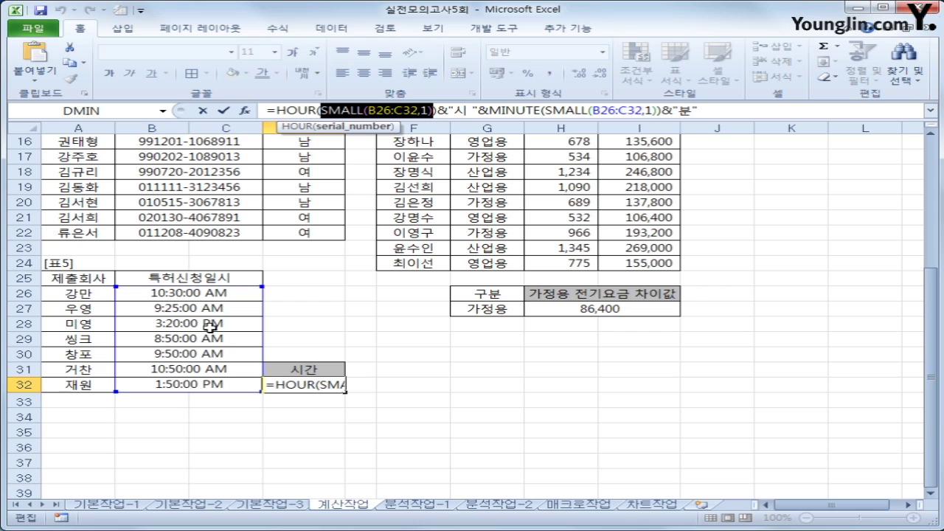
drag(543, 113, 655, 112)
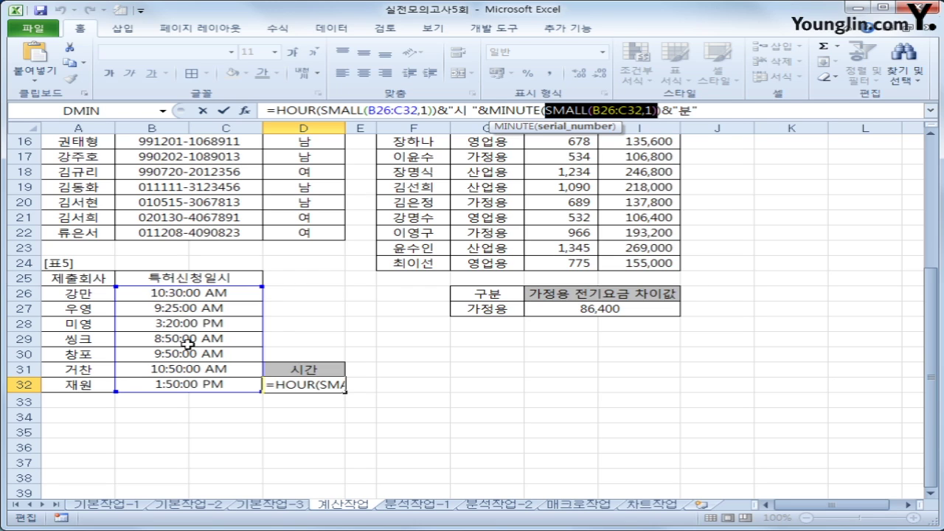
key(Return)
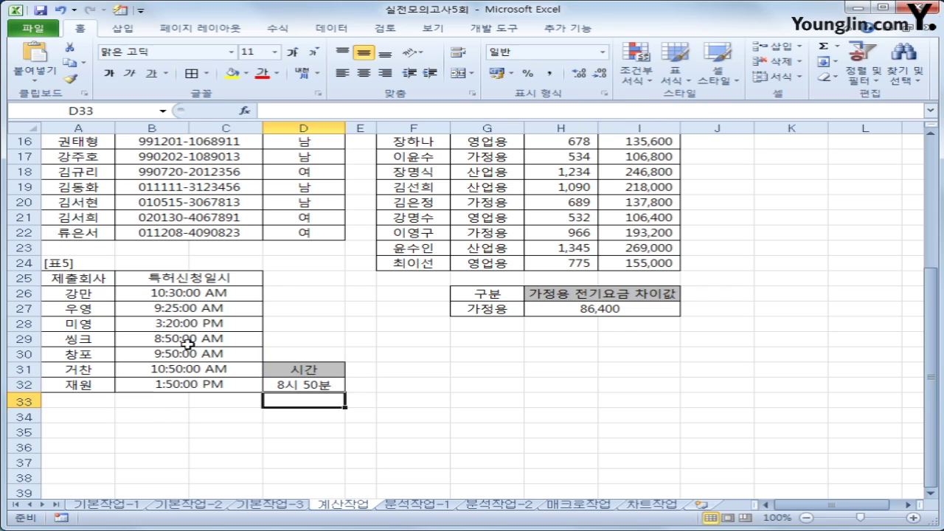
key(Up)
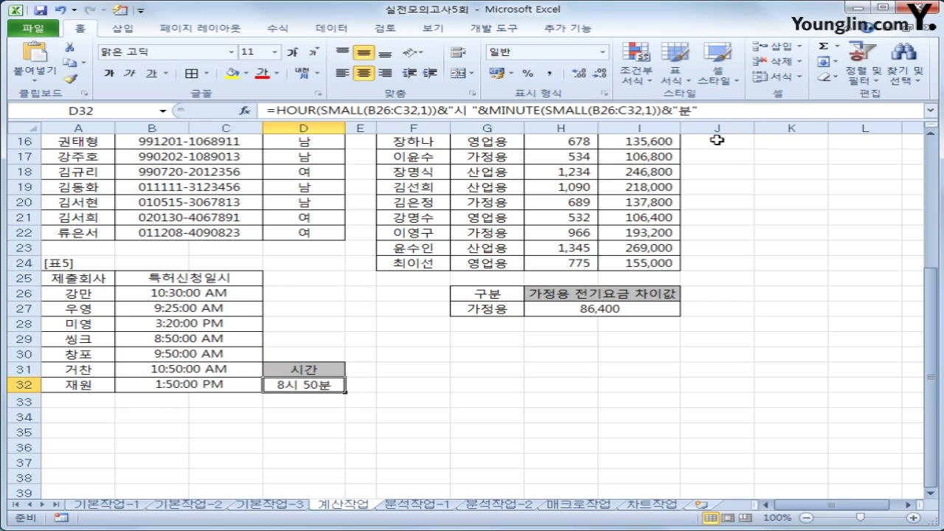
scroll(440, 443, up, 2)
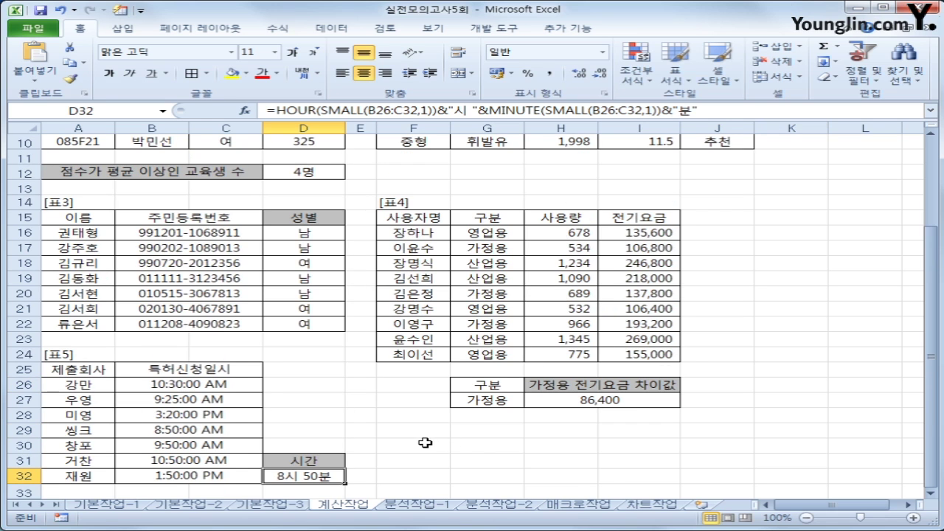
scroll(426, 443, up, 2)
scroll(410, 443, up, 1)
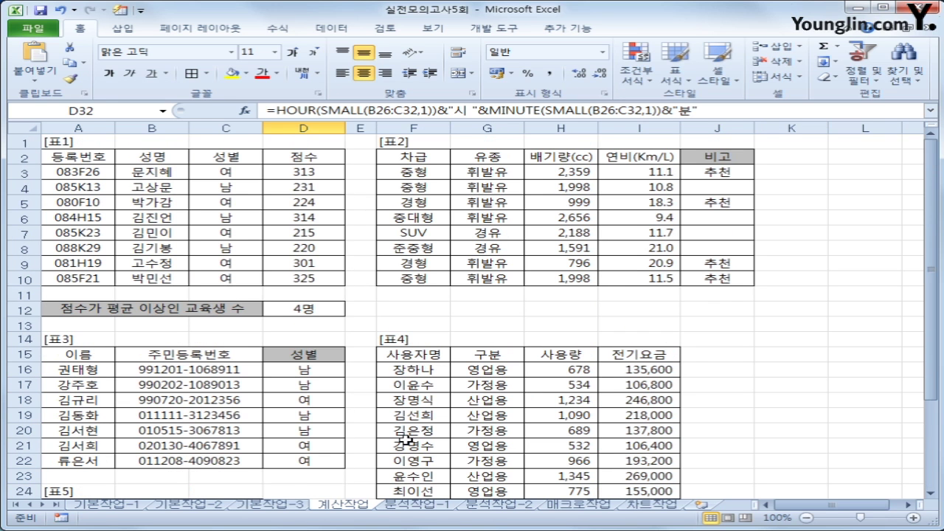
- On the 분석작업-1 sheet, start Goal Seek with the 영업이익 cell C15 as the formula cell
click(404, 505)
click(481, 336)
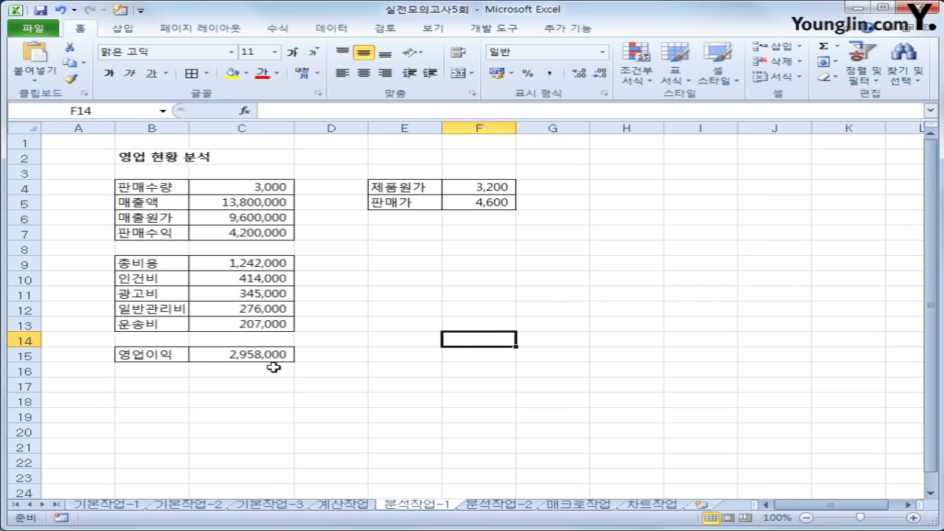
click(230, 356)
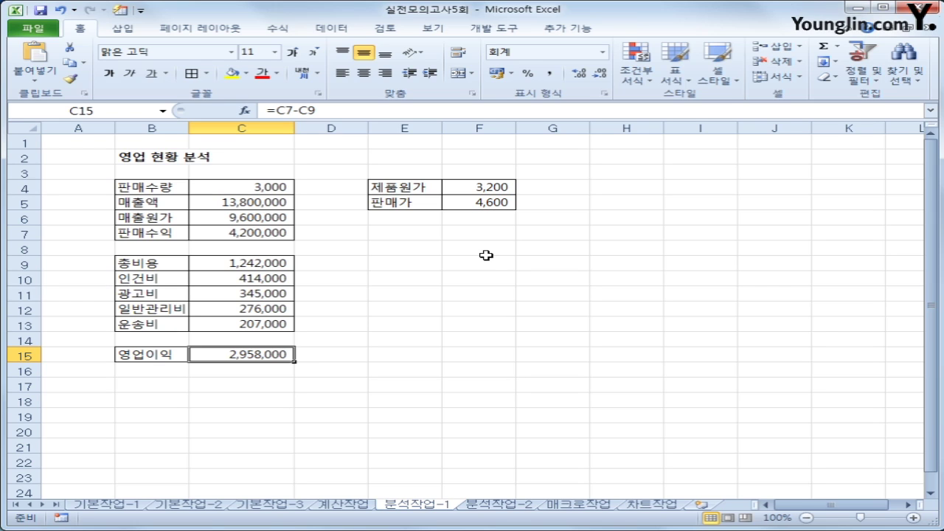
click(323, 30)
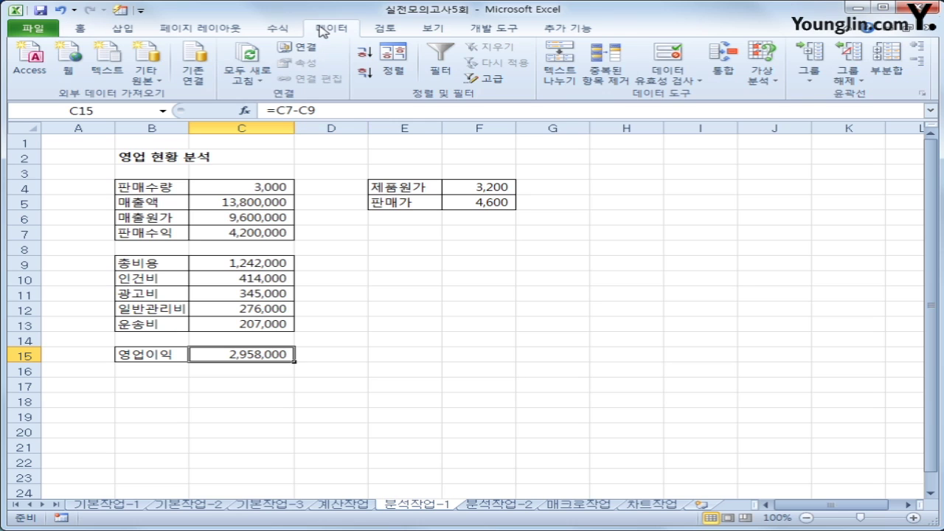
click(764, 81)
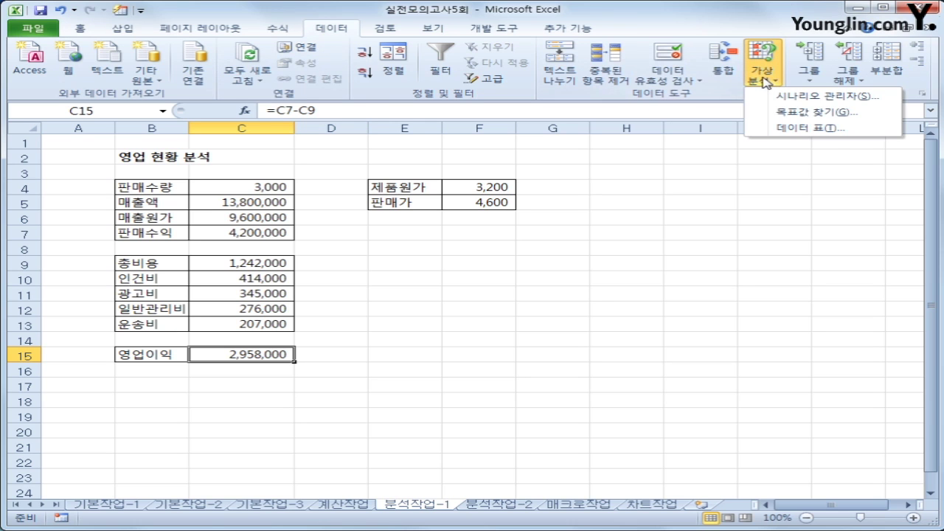
click(793, 113)
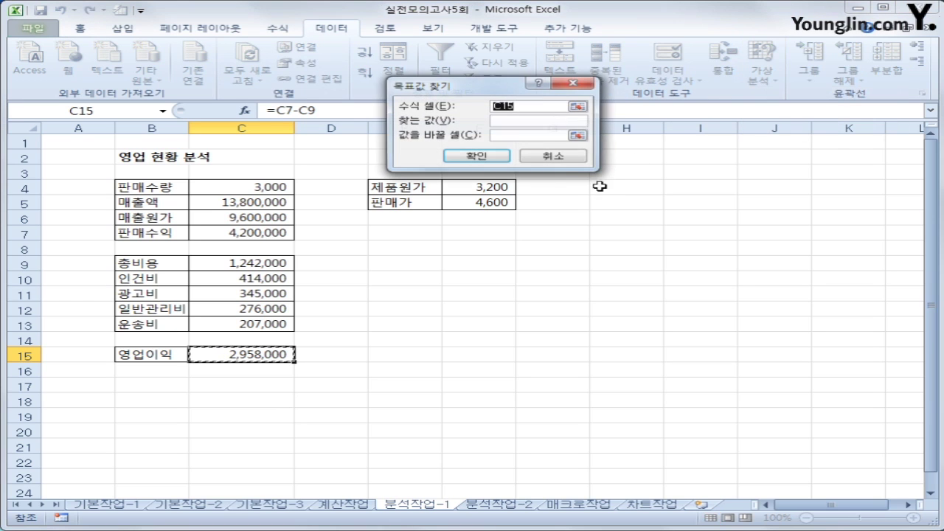
- Run Goal Seek with target value 3500000 and 판매가 cell F5 as the changing cell, and keep the solution
click(537, 121)
text(3)
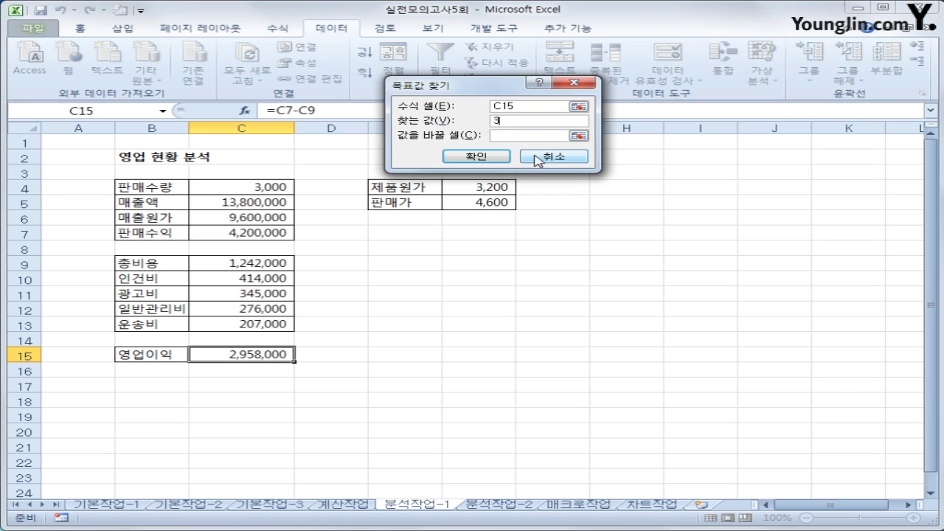
text(500000)
click(520, 135)
click(480, 204)
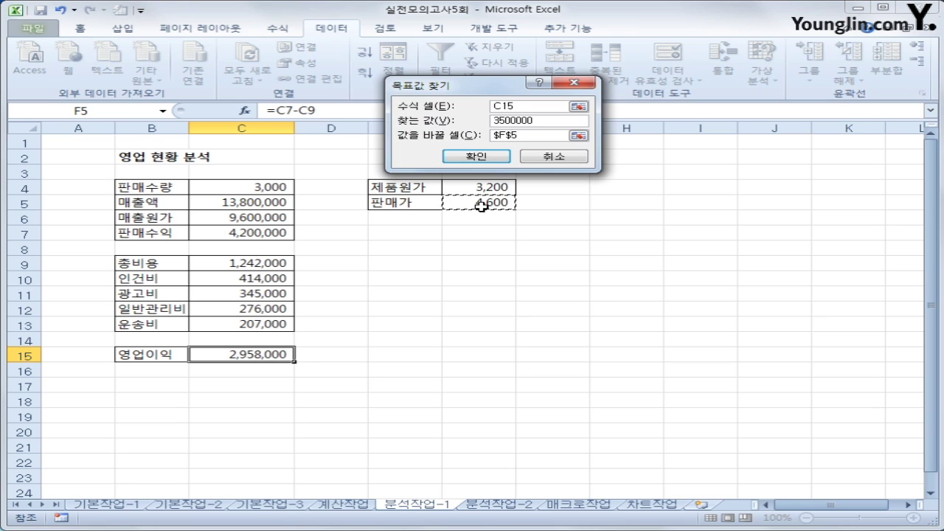
click(492, 158)
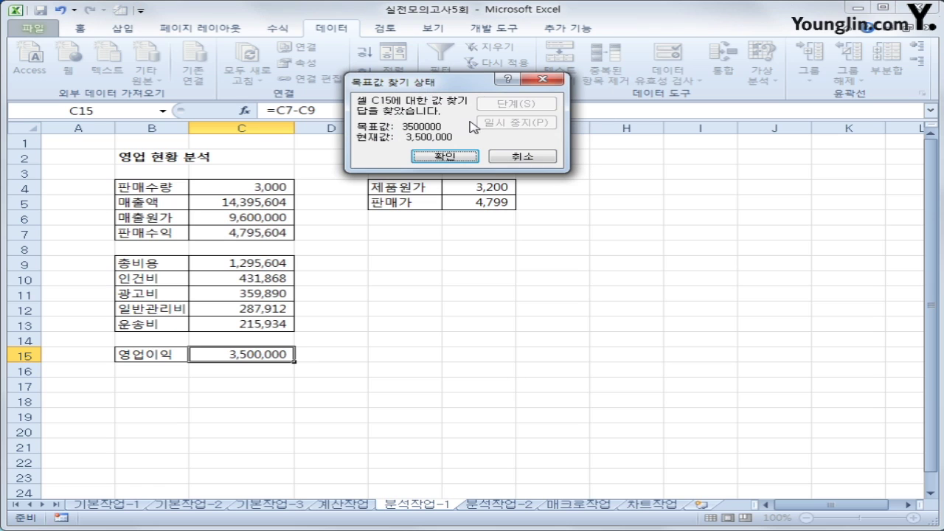
click(471, 156)
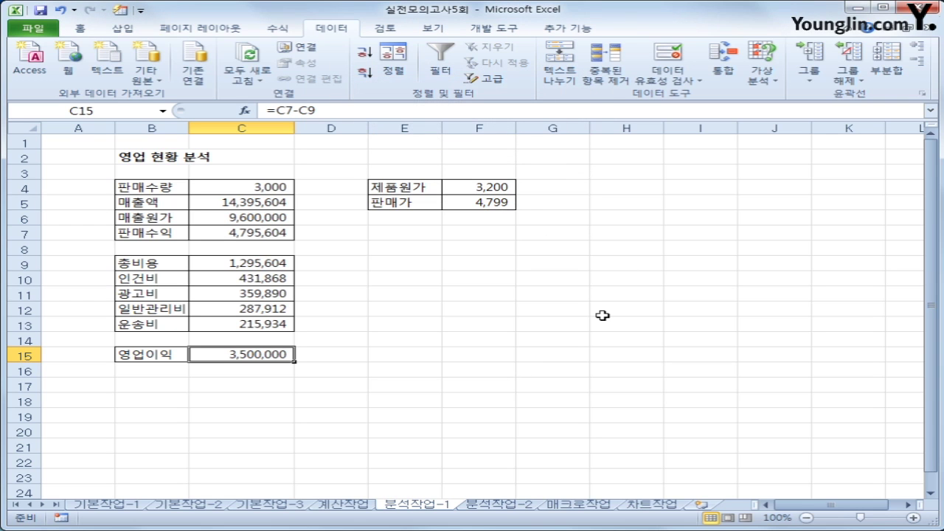
- On the 분석작업-2 sheet, sort the 성적표 table by 학과 in ascending order
click(478, 504)
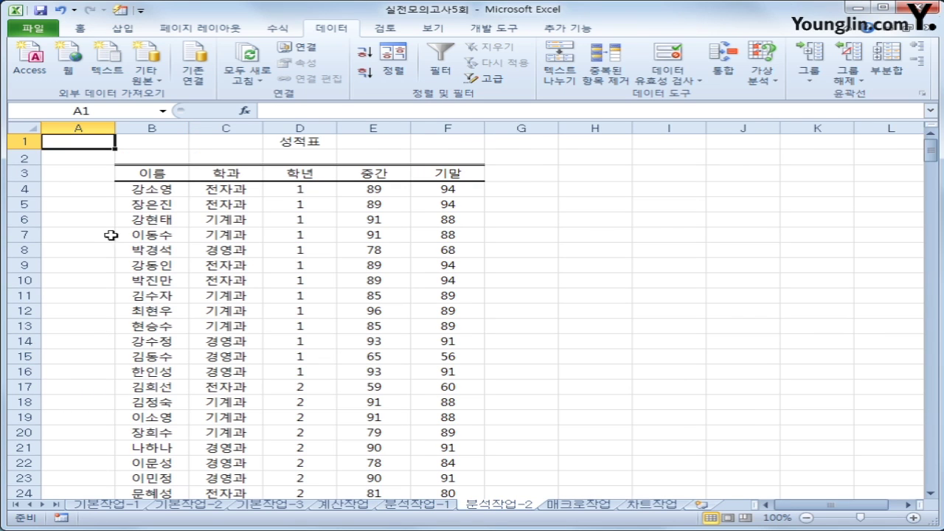
click(136, 180)
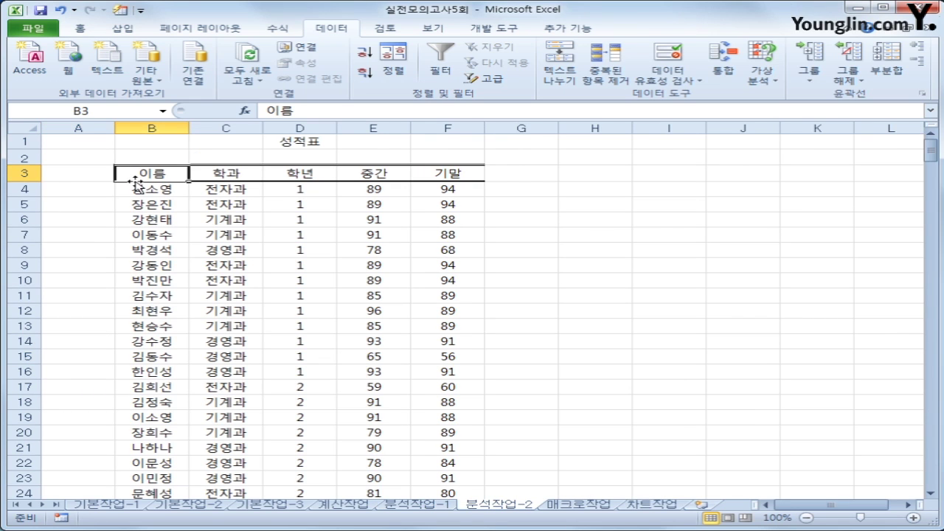
click(199, 176)
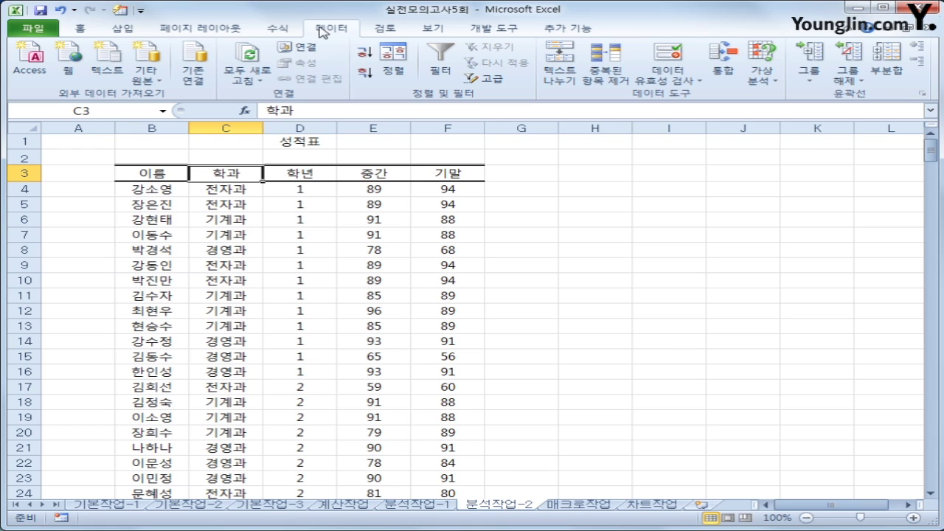
click(364, 59)
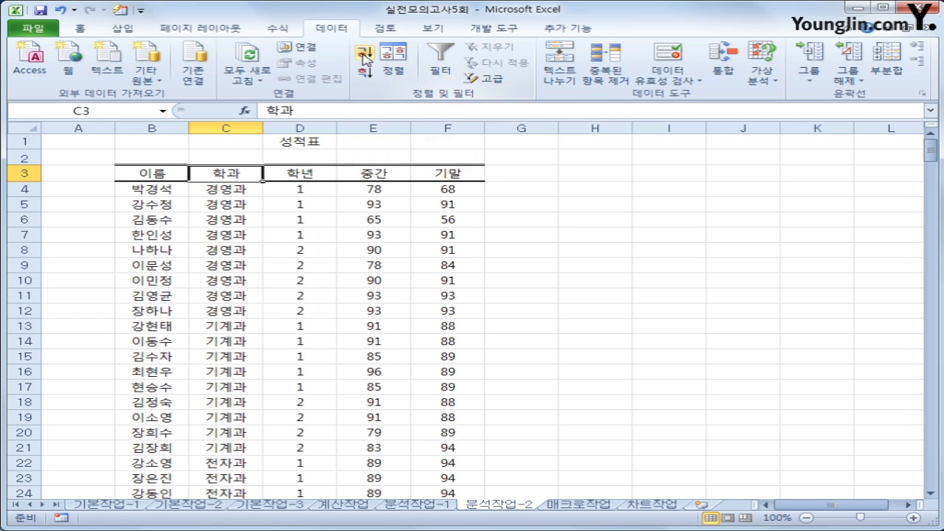
scroll(300, 312, down, 2)
scroll(289, 312, up, 2)
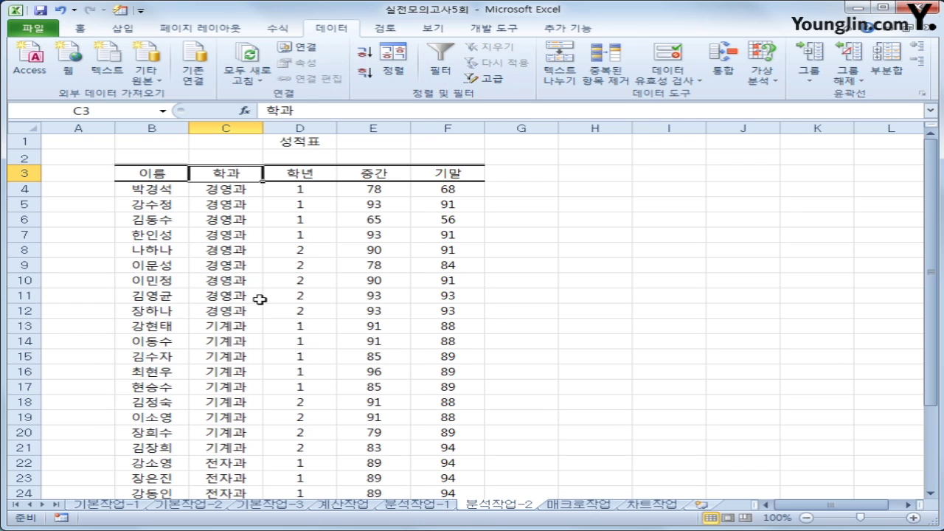
- Add subtotals to the 성적표 table grouped by 학과, using 평균 for 중간 and 기말
click(887, 71)
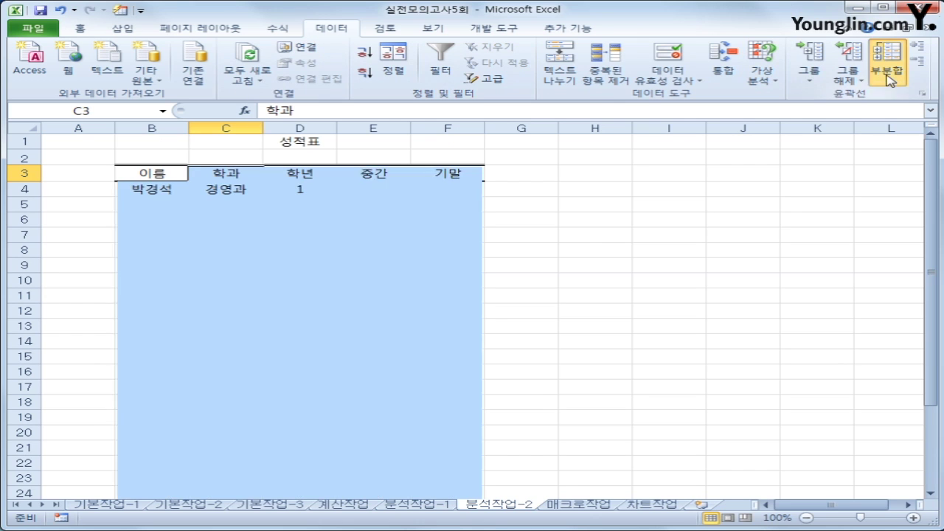
drag(457, 21, 672, 132)
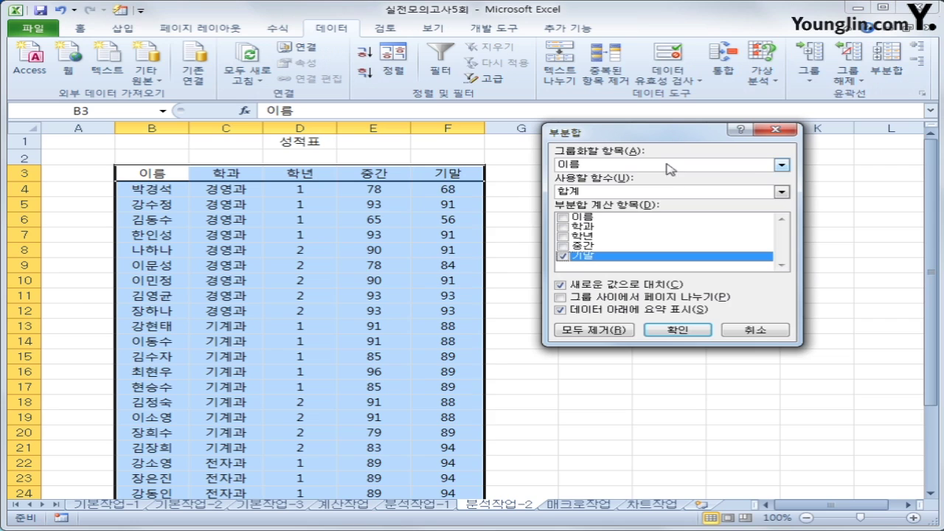
click(668, 166)
click(656, 185)
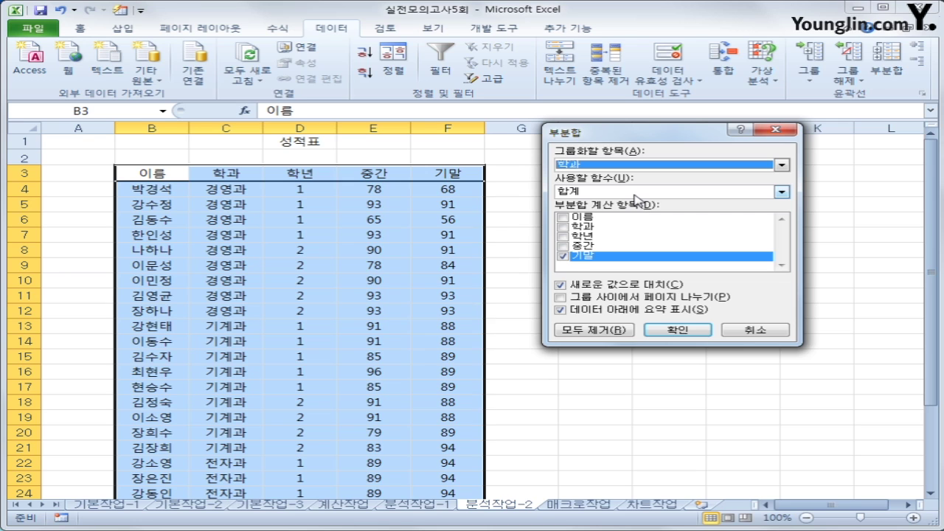
click(638, 193)
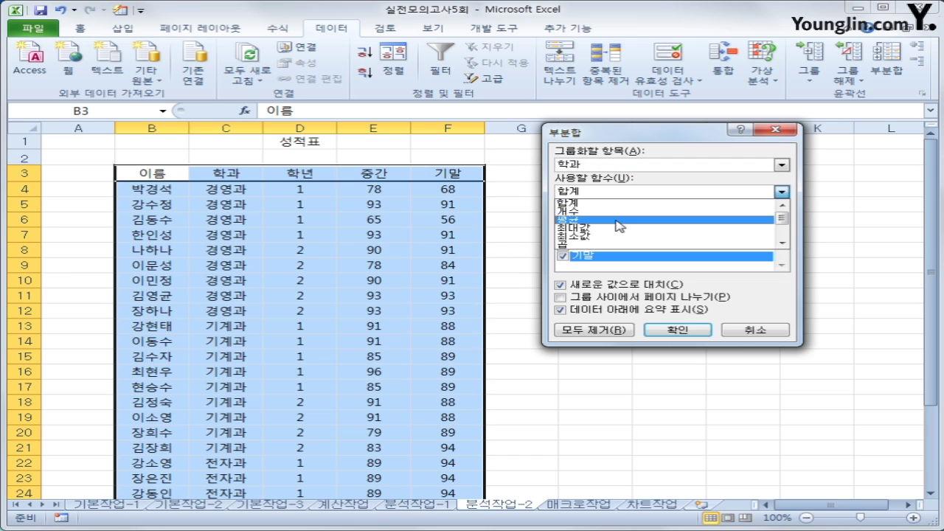
click(618, 220)
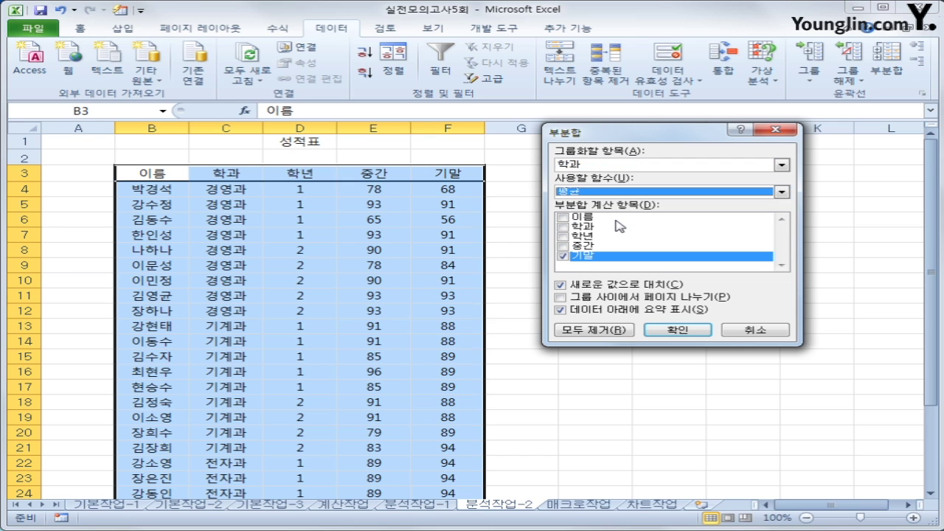
click(561, 246)
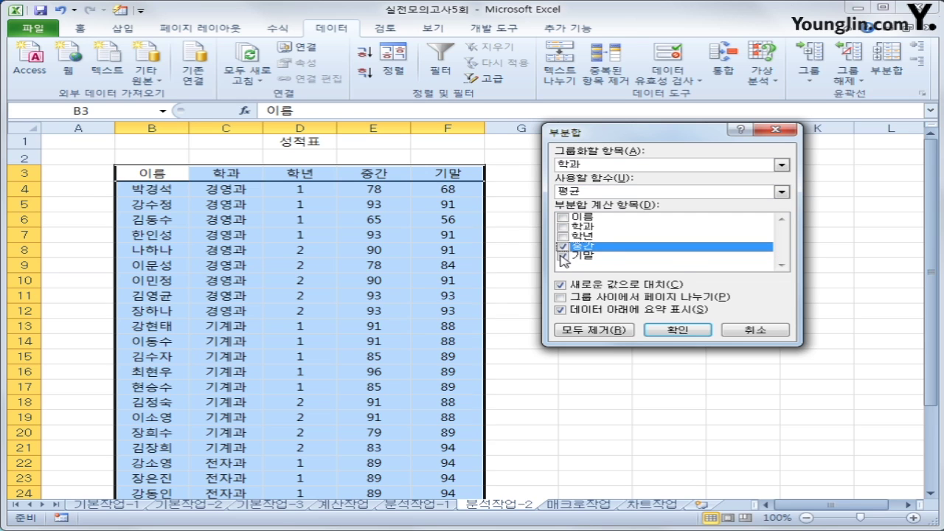
click(648, 326)
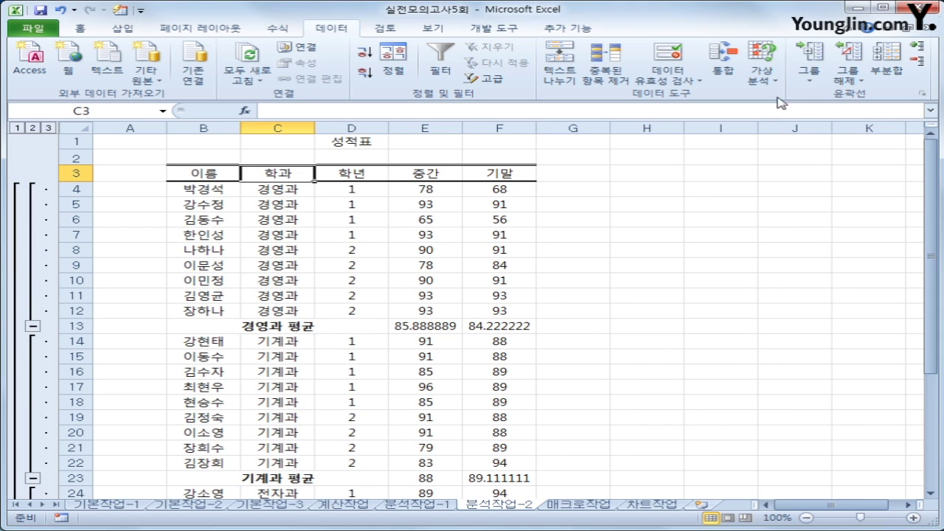
- Add a second 학과 subtotal that counts (개수) 학년 only, keeping the existing average subtotals instead of replacing them
click(878, 77)
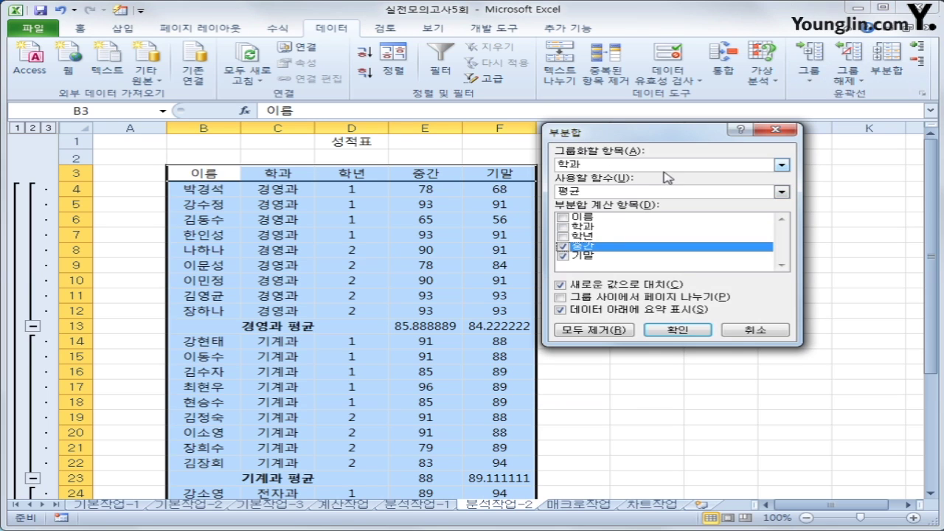
click(632, 191)
click(617, 213)
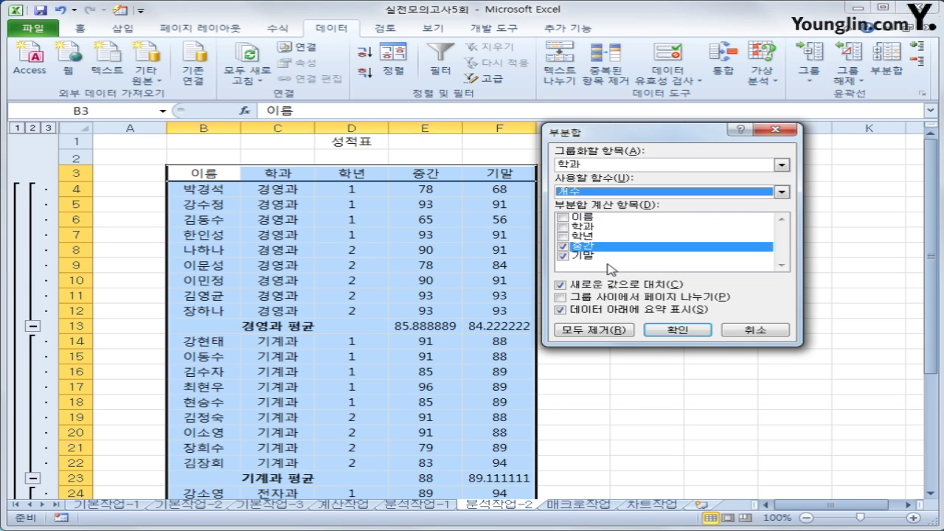
click(564, 256)
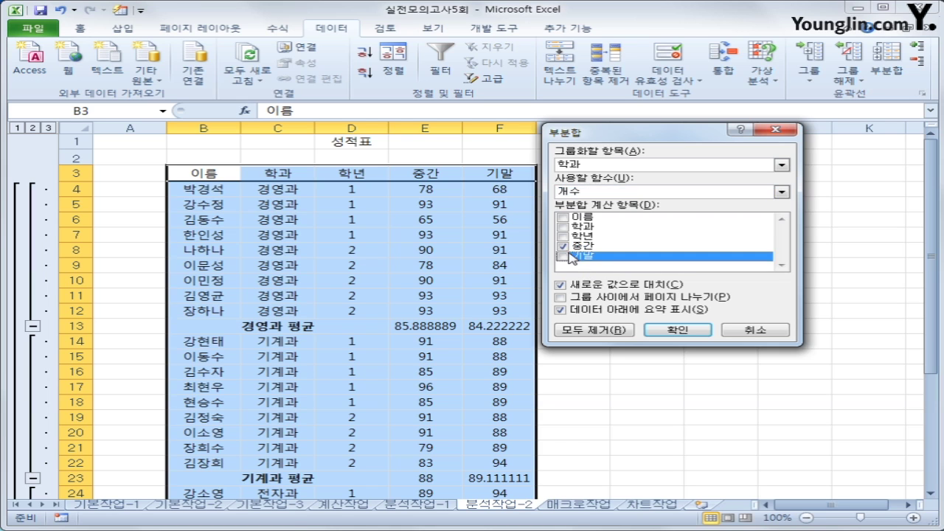
click(564, 246)
click(565, 237)
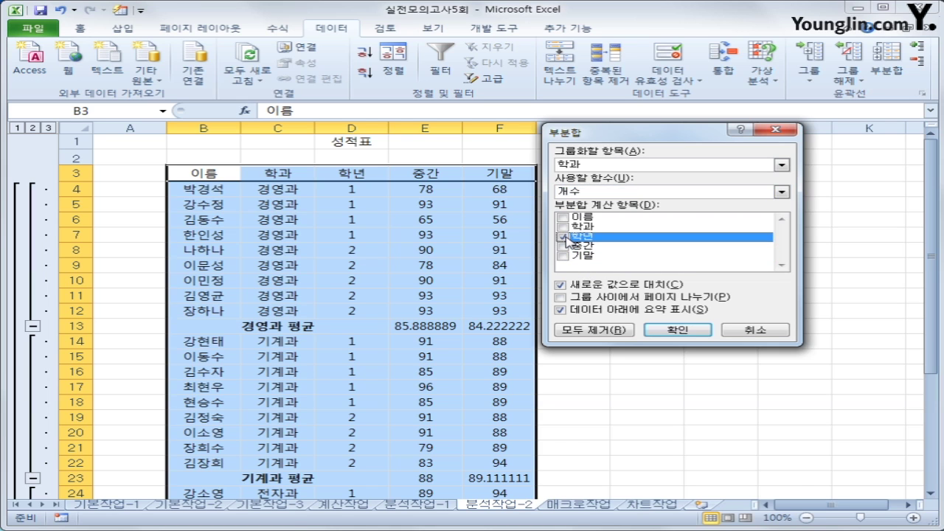
click(599, 285)
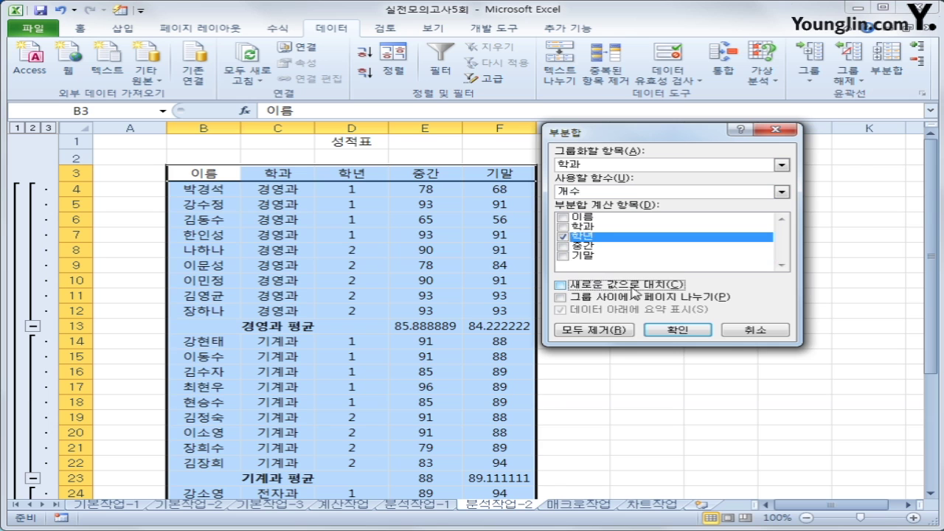
click(676, 330)
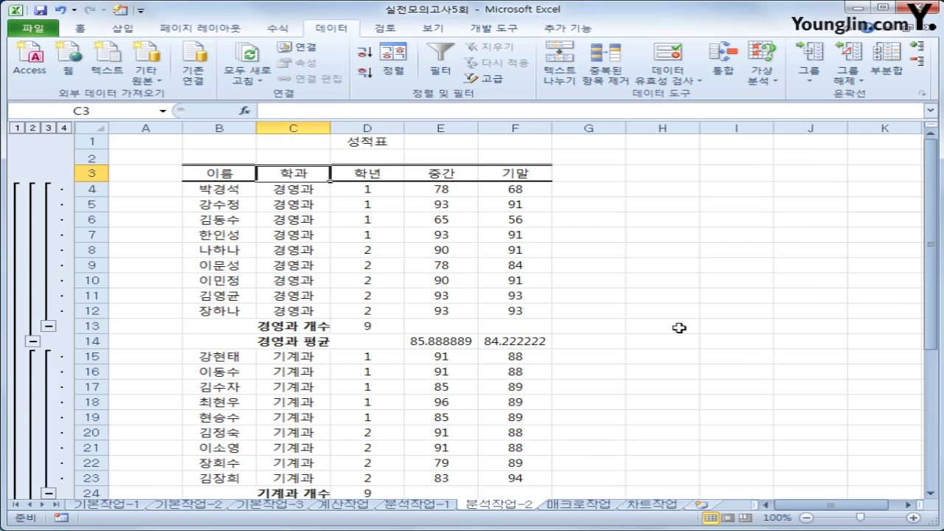
scroll(668, 314, down, 1)
click(279, 297)
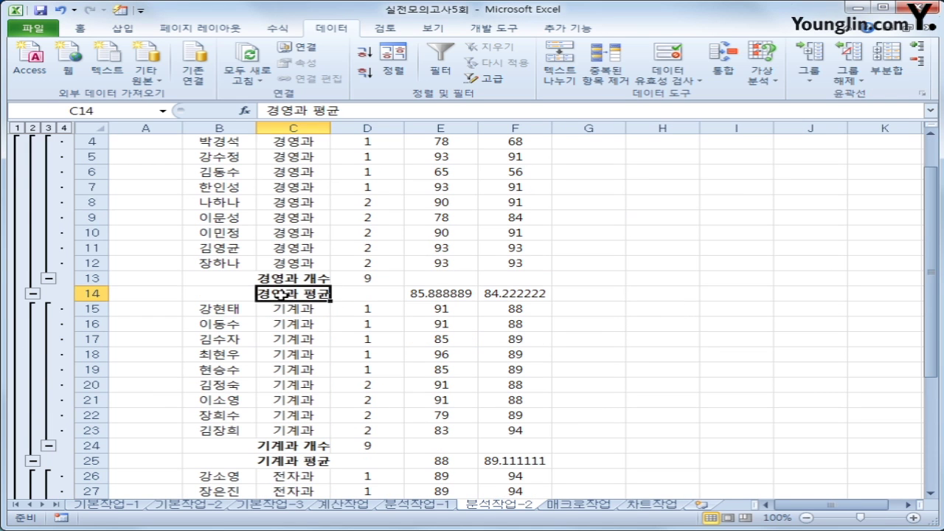
- Replace every occurrence of 개수 with 총원 in the subtotal labels on the 분석작업-2 sheet
click(293, 279)
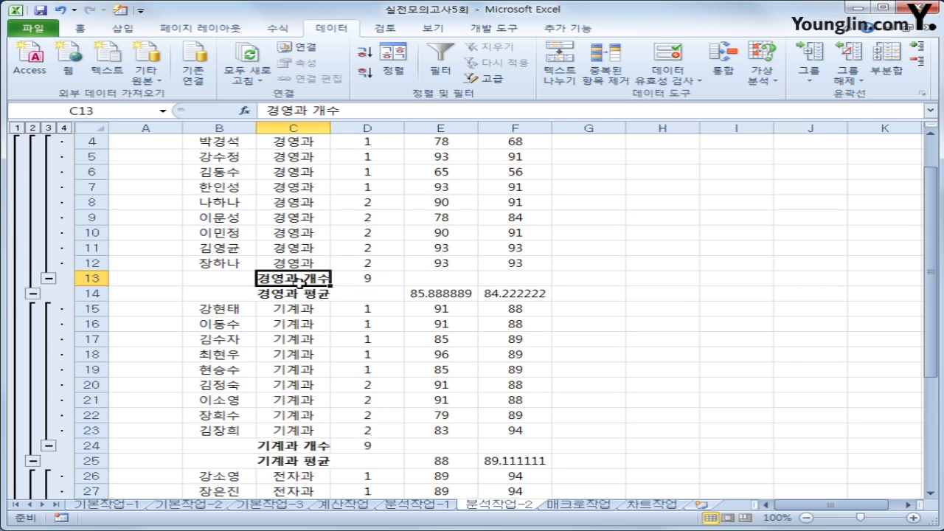
click(81, 27)
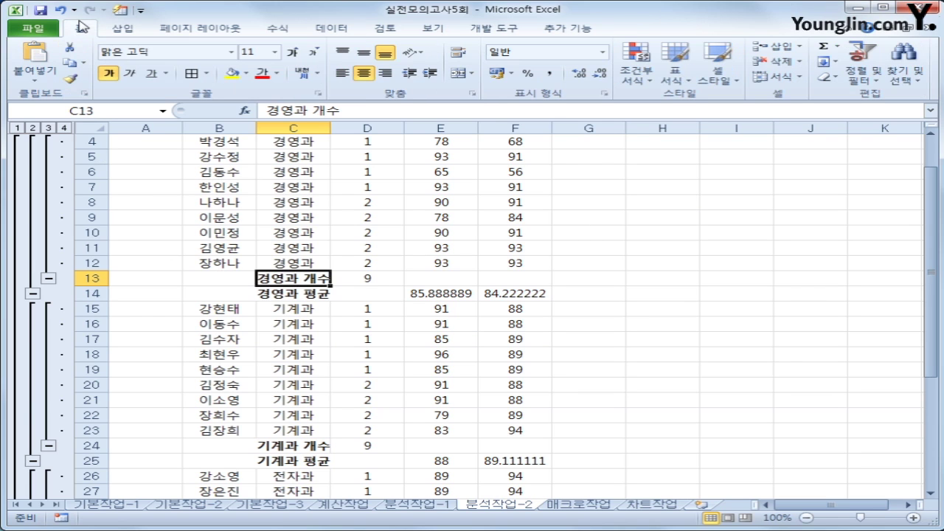
click(906, 80)
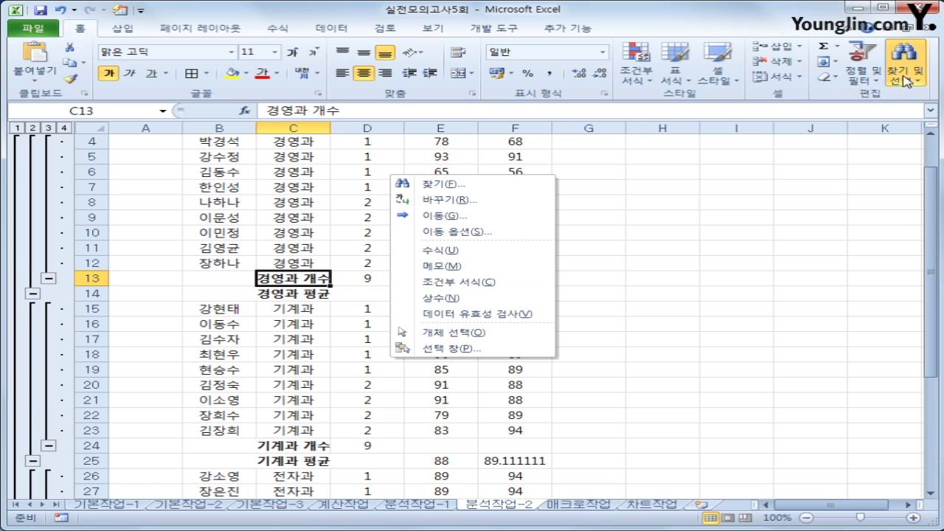
click(457, 200)
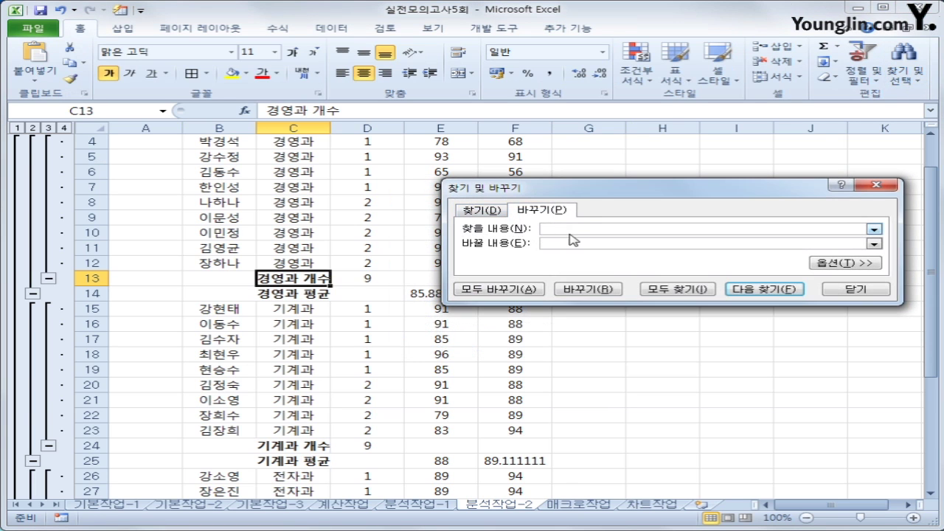
text(개수)
key(Tab)
text(ㅍ)
text(총원)
click(536, 290)
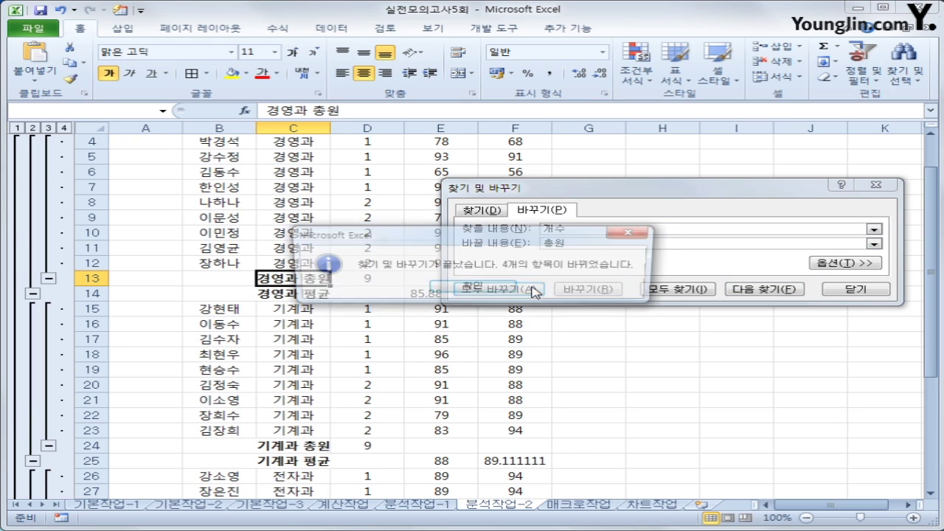
click(472, 288)
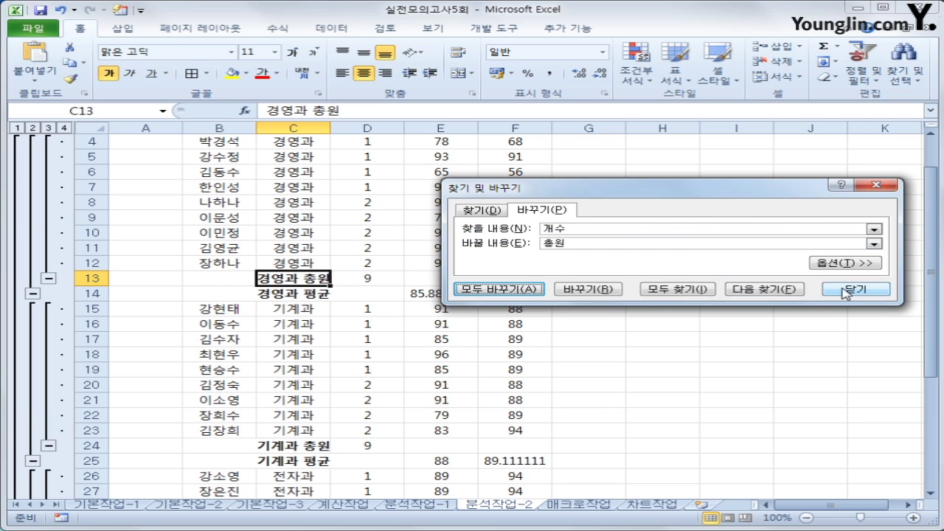
click(846, 290)
click(659, 357)
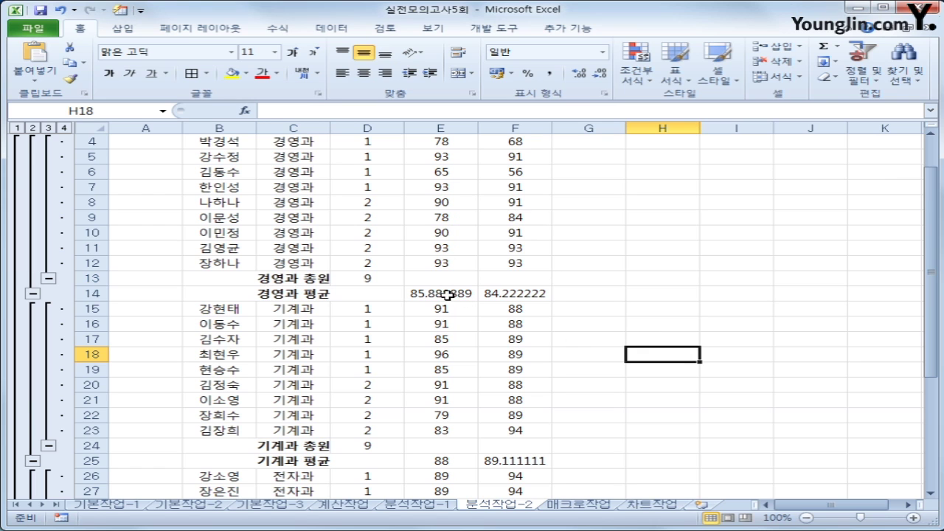
- Format the 중간 and 기말 averages in all the 학과 평균 rows and the 전체 평균 row as 숫자 with 1 decimal place
drag(443, 294, 503, 305)
scroll(503, 305, up, 1)
scroll(503, 305, down, 2)
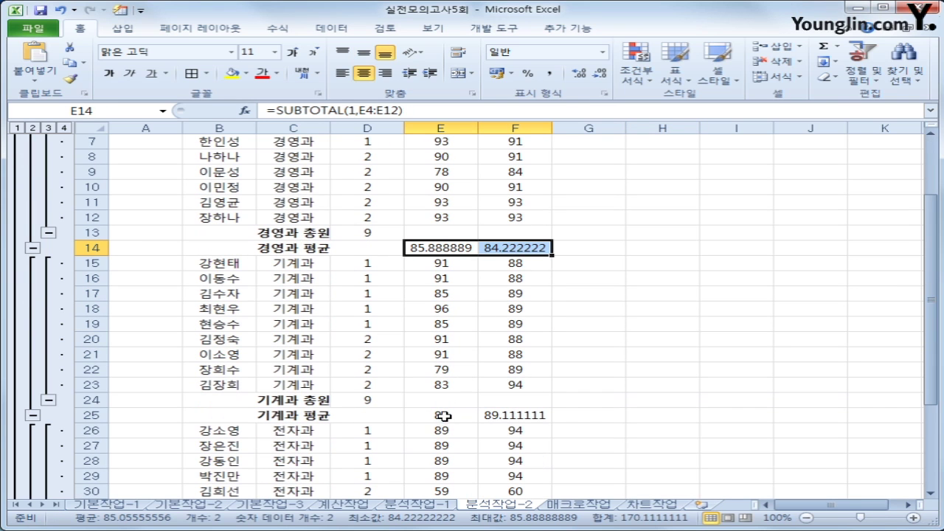
drag(445, 415, 506, 415)
scroll(516, 415, down, 3)
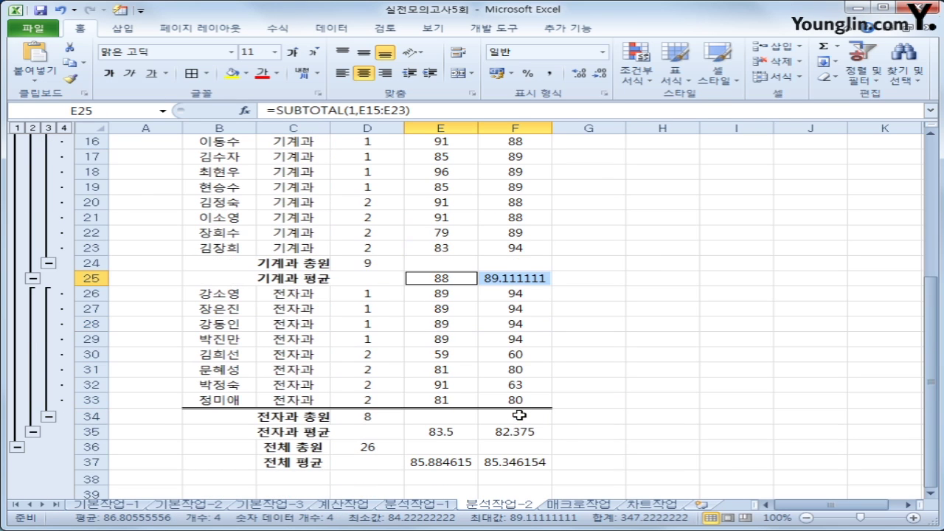
drag(433, 434, 516, 436)
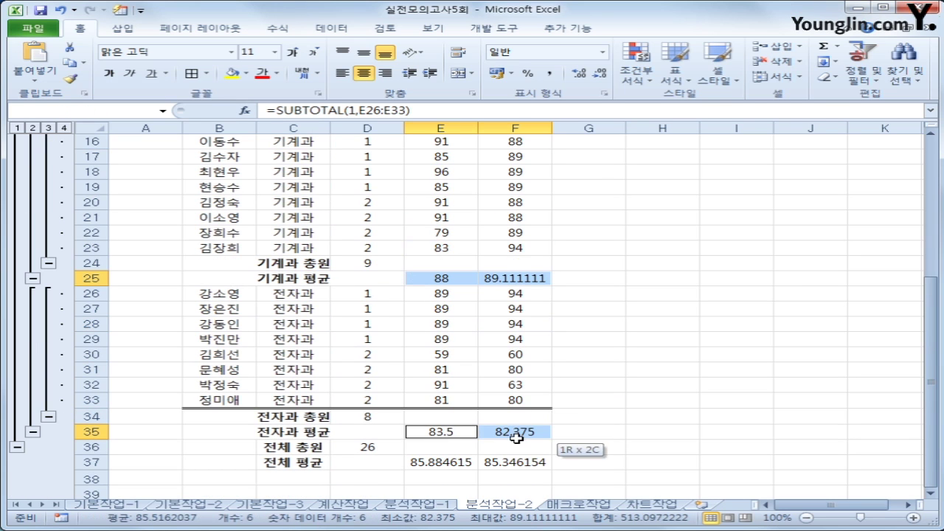
drag(451, 463, 504, 462)
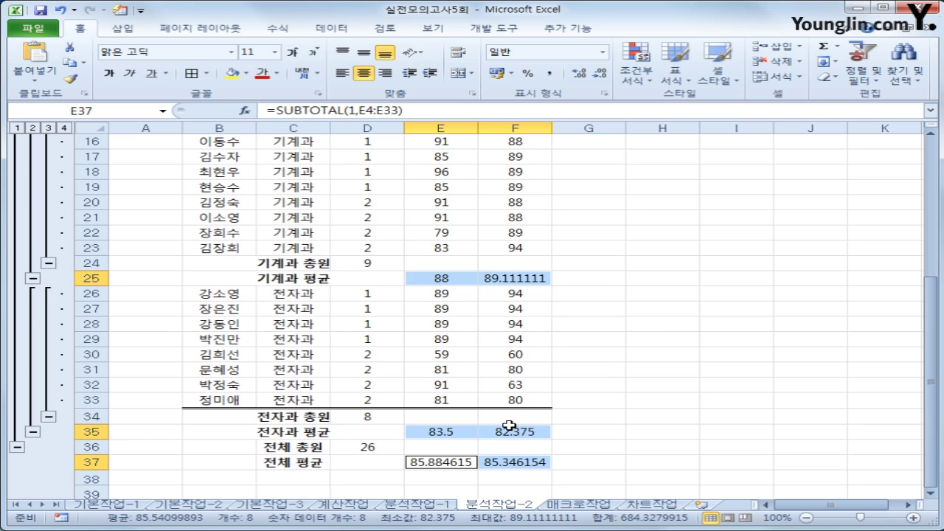
right_click(518, 274)
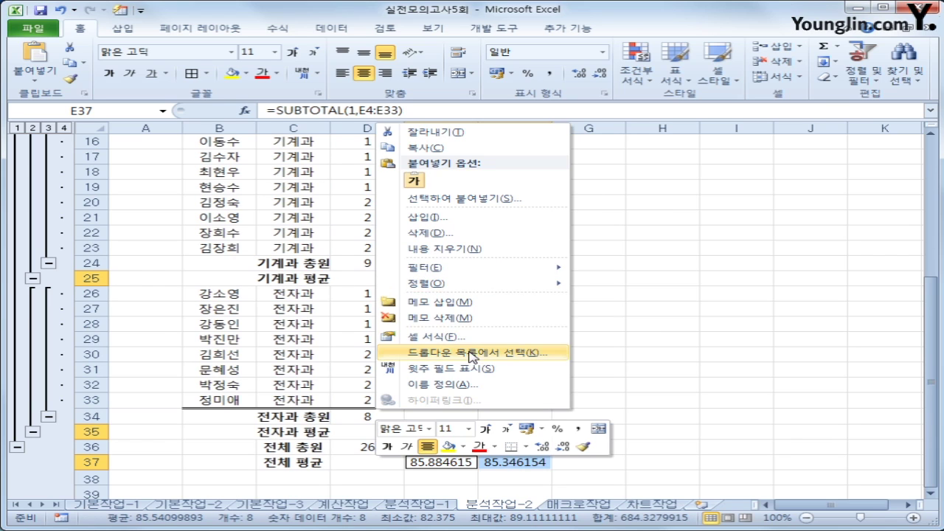
click(433, 337)
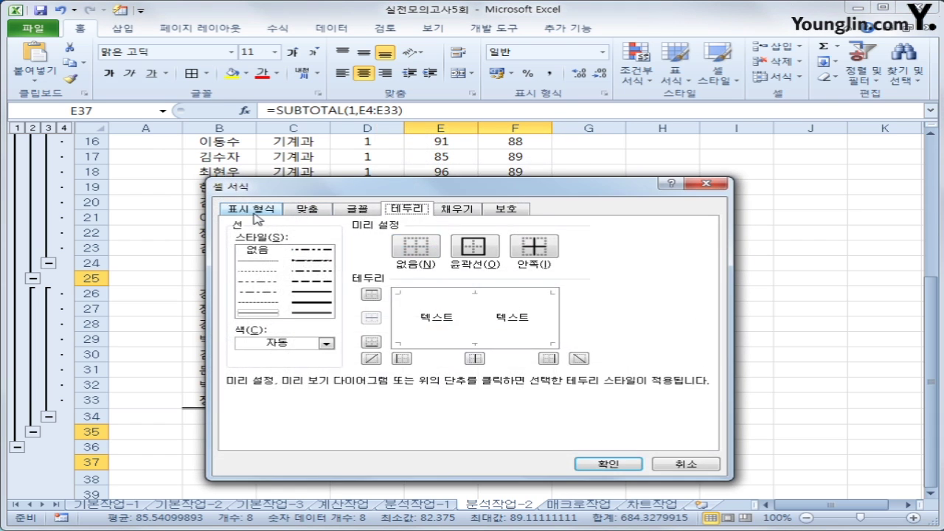
click(257, 213)
drag(379, 188, 451, 96)
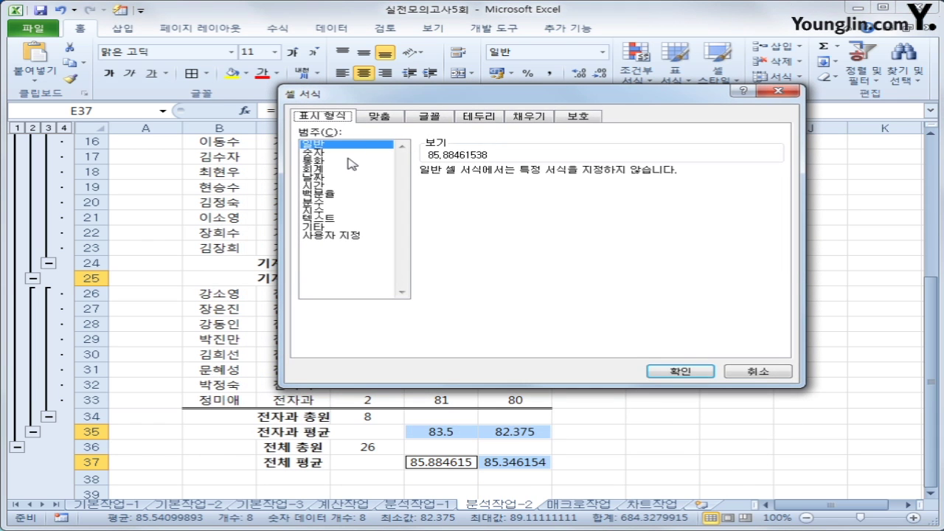
click(353, 152)
click(558, 174)
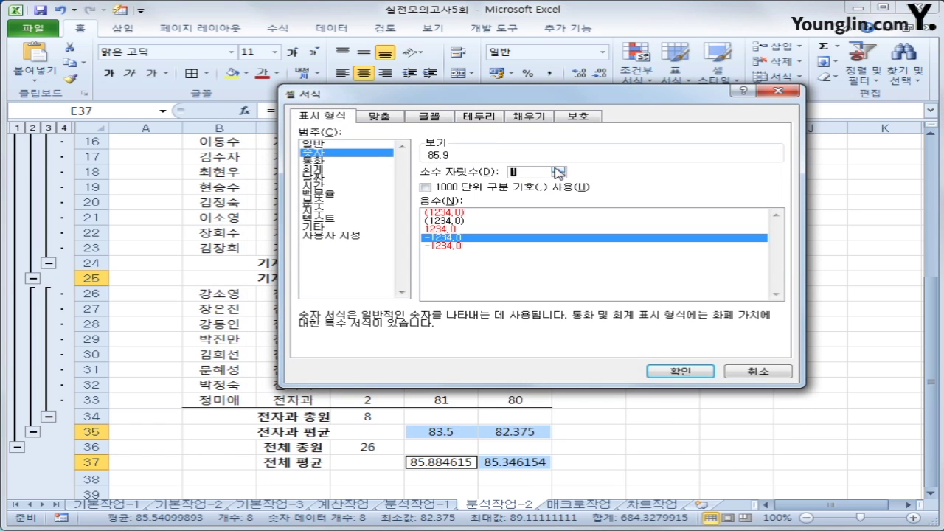
click(680, 371)
scroll(627, 335, up, 5)
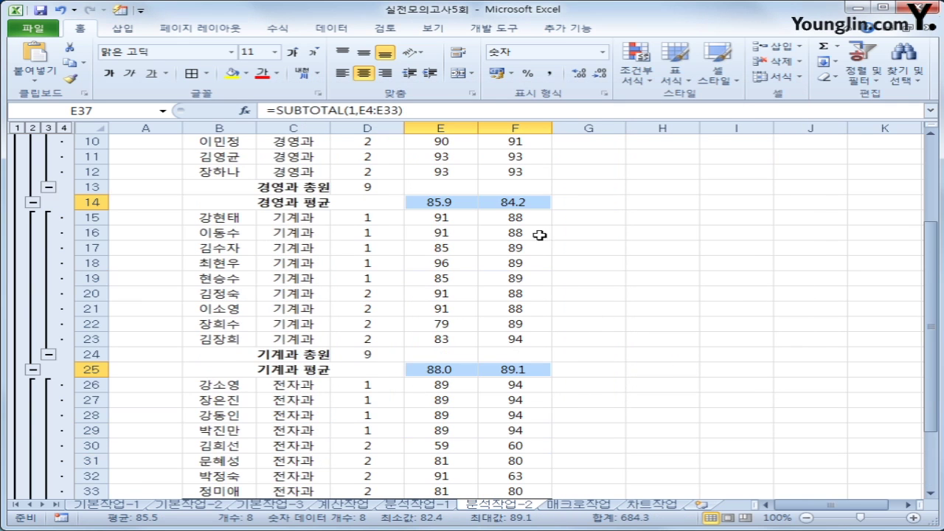
click(377, 140)
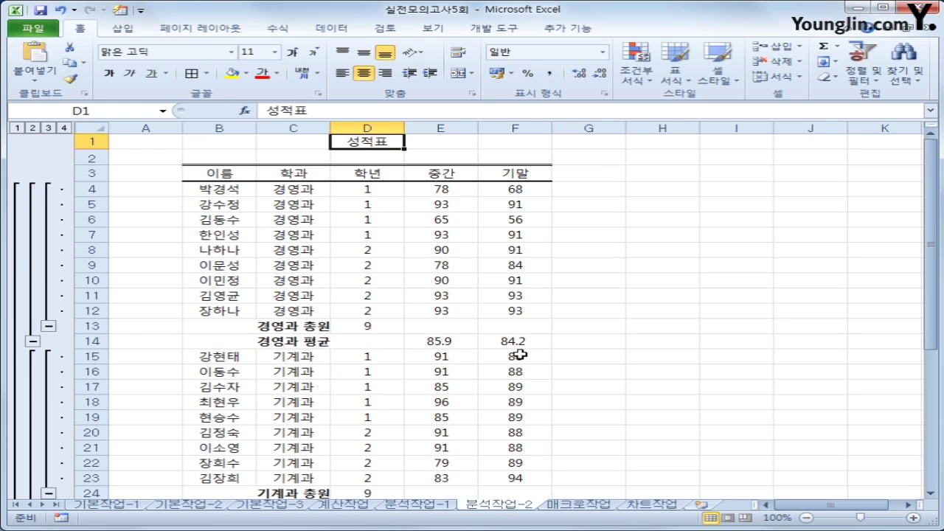
- On the 매크로작업 sheet, start recording a macro named 평균계산, stored in the current workbook
click(578, 505)
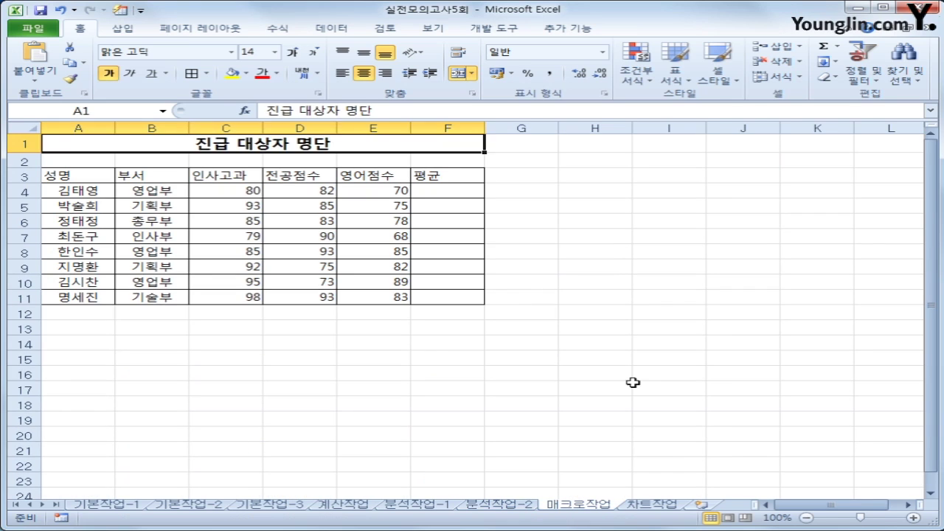
click(634, 376)
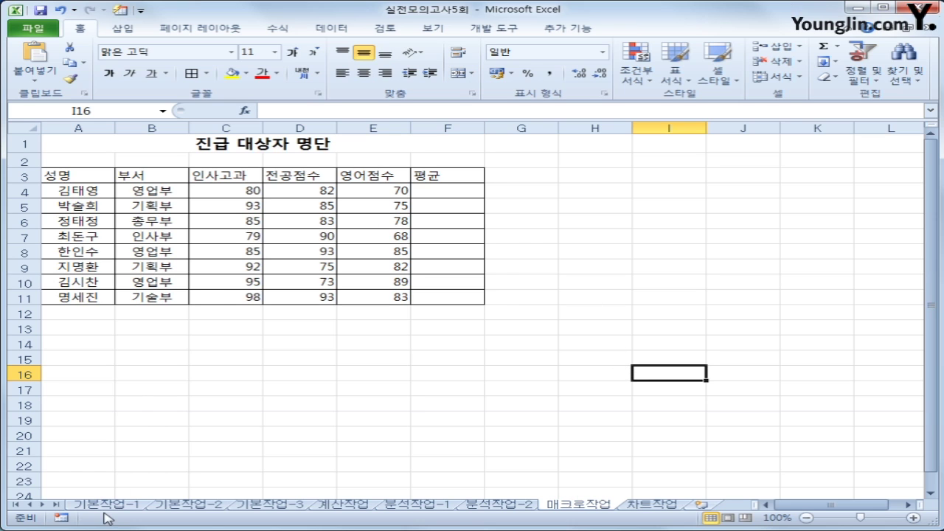
click(62, 518)
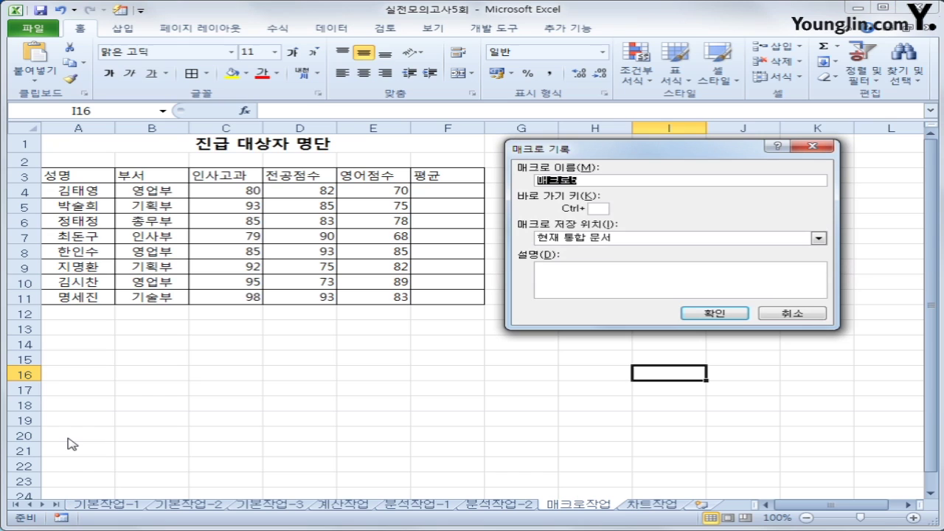
text(평균계산)
key(Return)
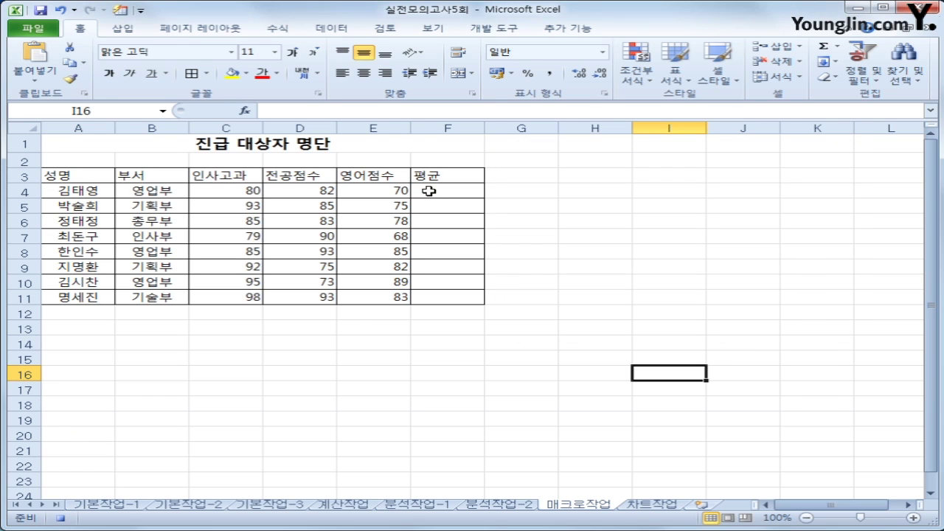
- Enter =AVERAGE(C4:E4) in 평균 cell F4 and fill the formula down to F11
click(428, 191)
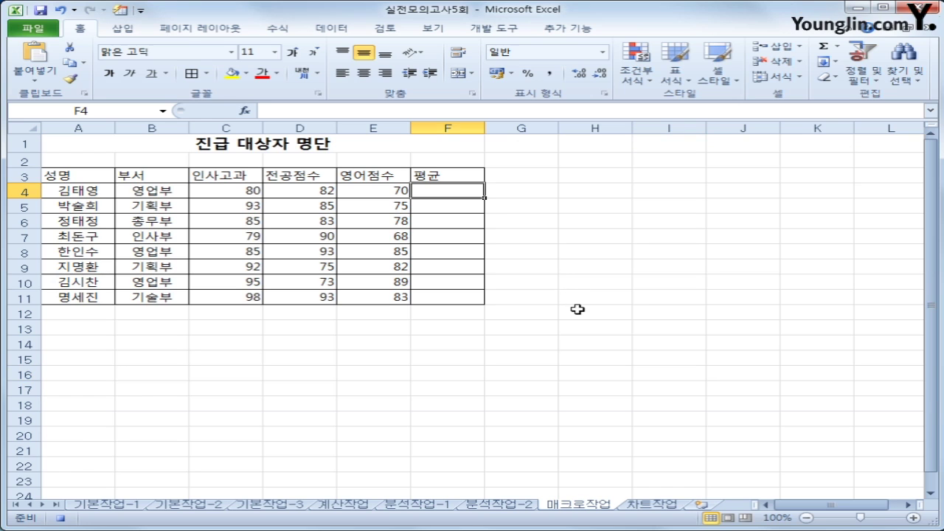
text(=av)
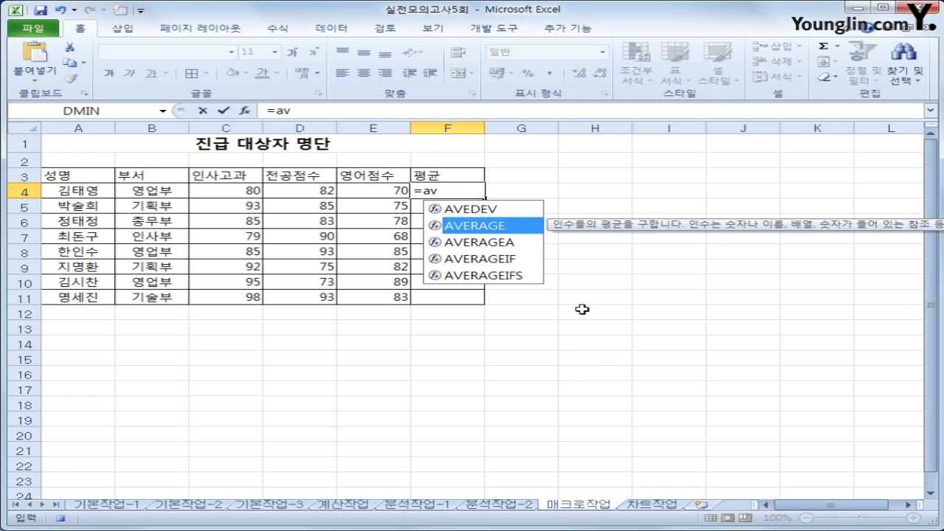
key(Tab)
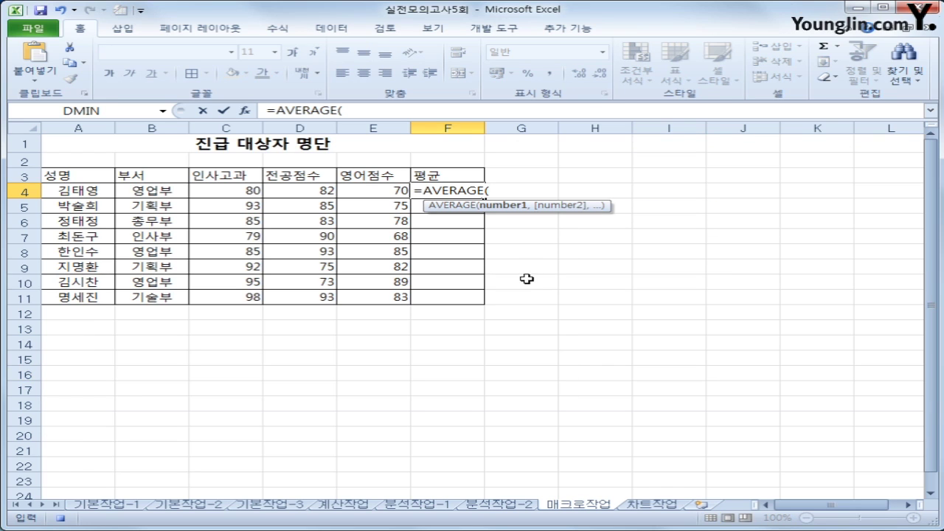
drag(234, 190, 358, 185)
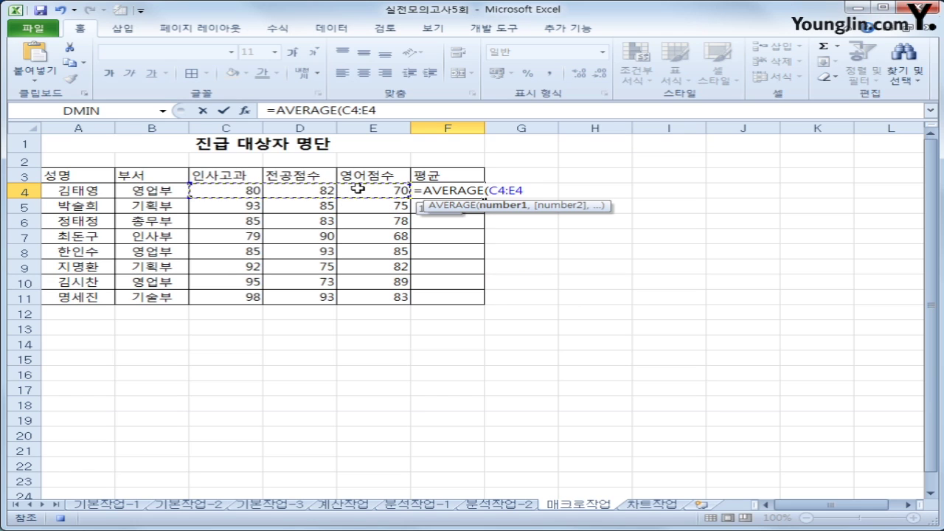
text())
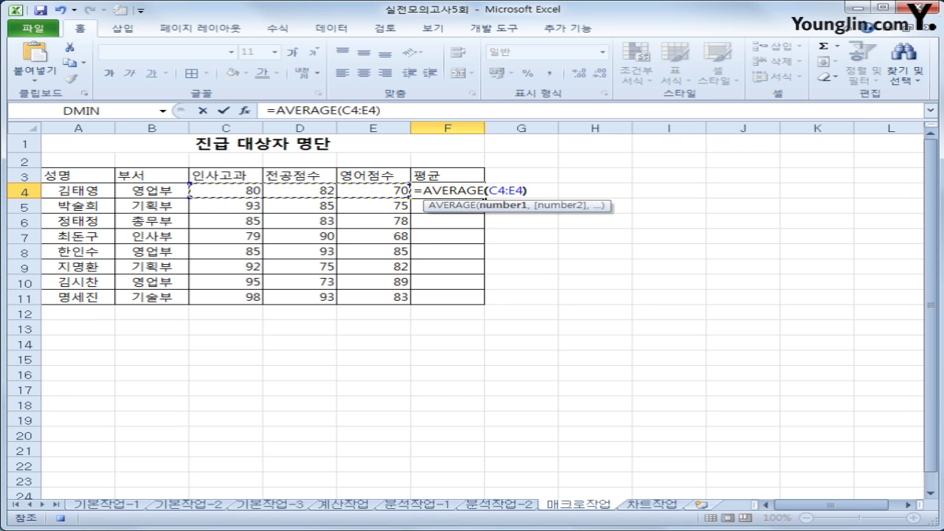
key(Return)
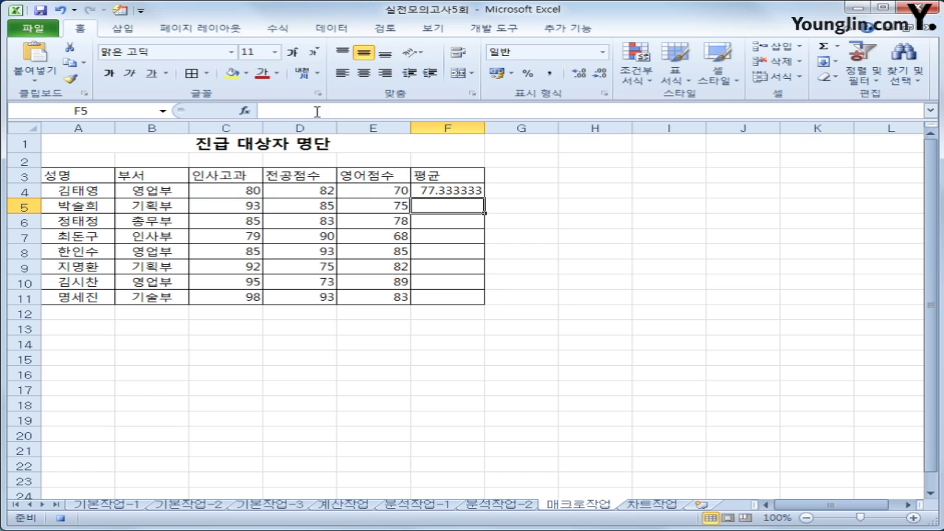
click(449, 189)
drag(484, 198, 472, 308)
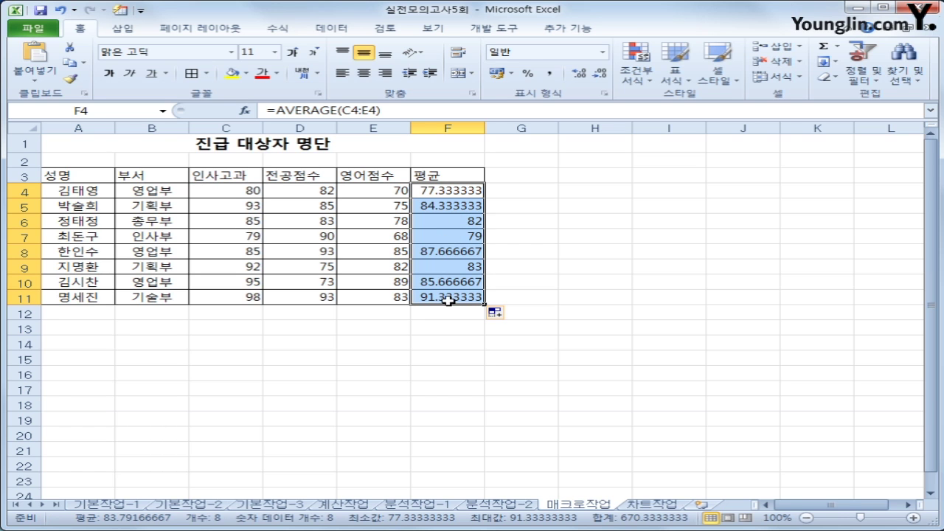
- Format the averages in F4:F11 as 숫자 with 2 decimal places and stop recording the 평균계산 macro
right_click(456, 225)
click(533, 426)
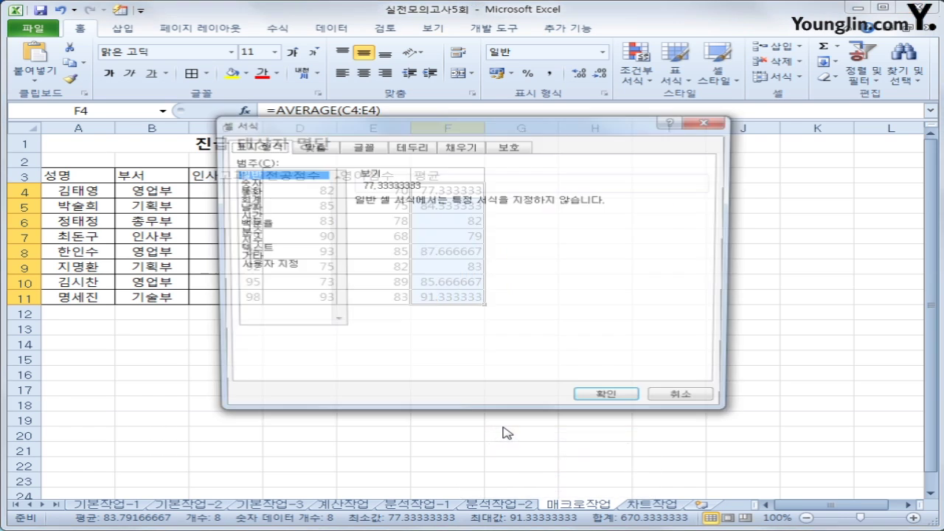
click(248, 184)
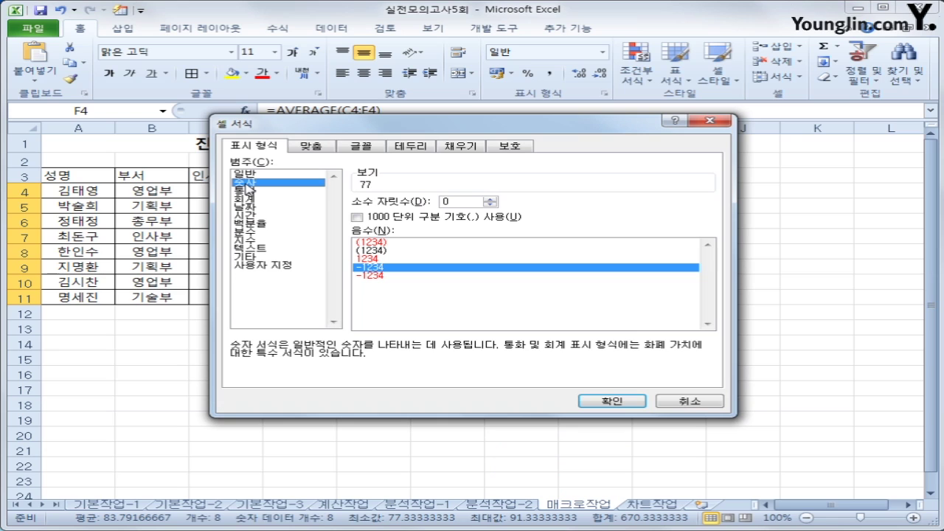
click(489, 200)
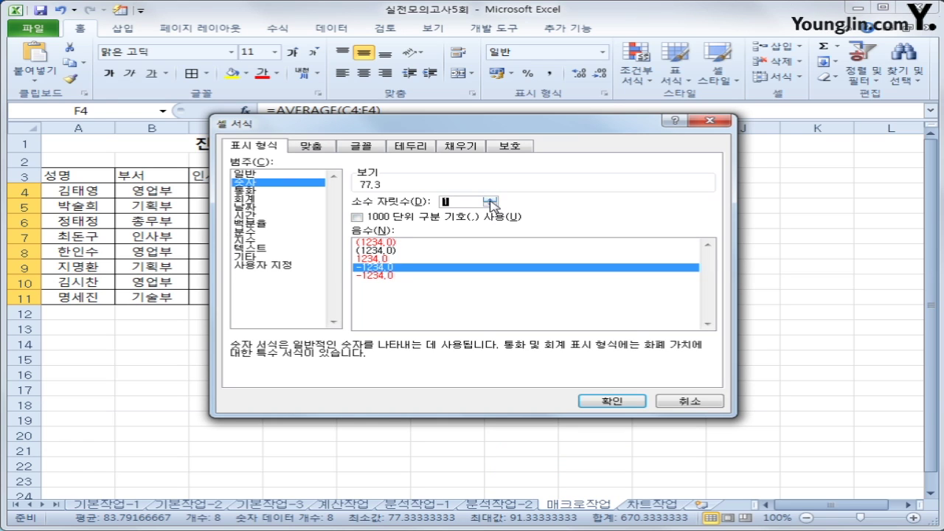
click(490, 199)
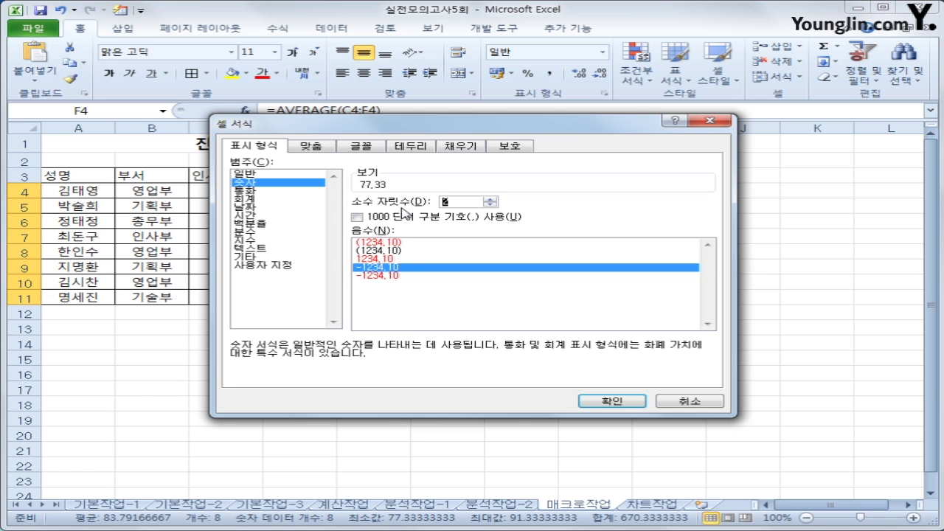
click(599, 401)
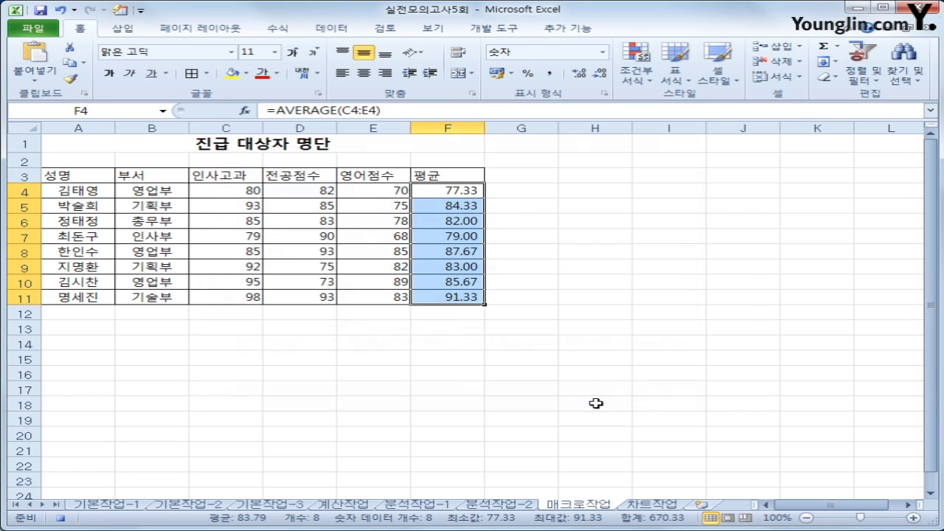
click(439, 297)
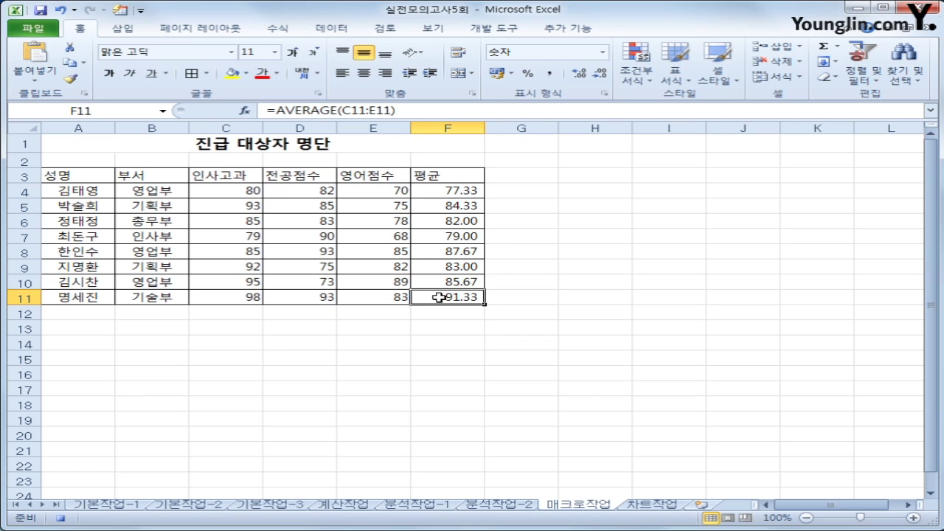
click(61, 518)
- Draw a 원통 shape over H3:H6, about 2.33 cm high and 2.12 cm wide, and label it 평균
click(121, 30)
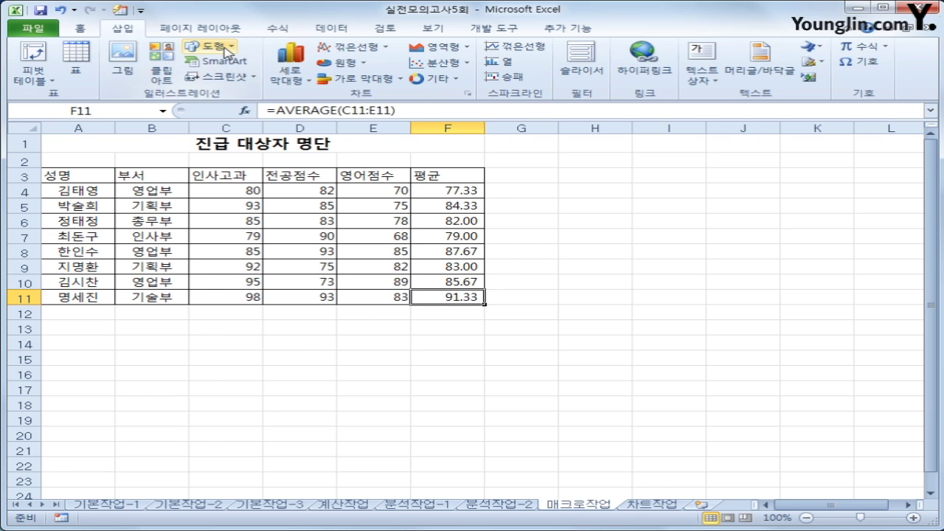
click(225, 48)
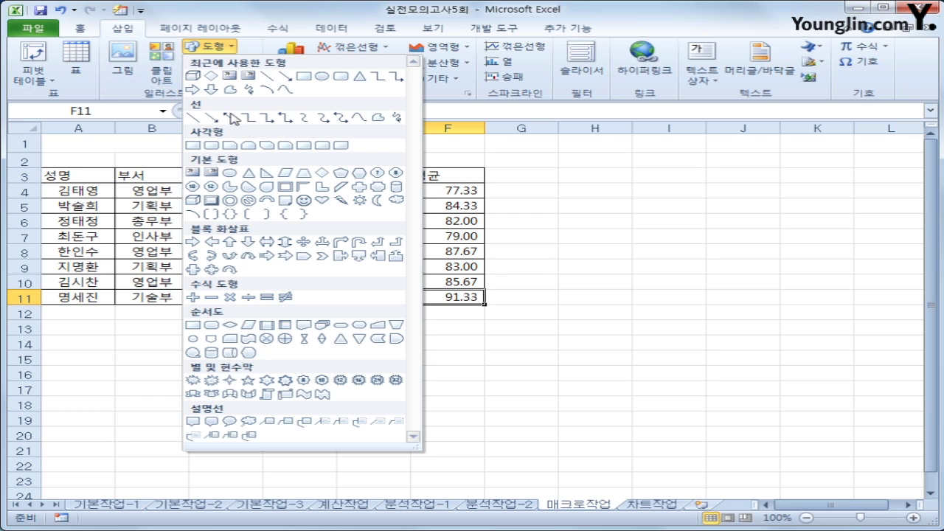
click(396, 187)
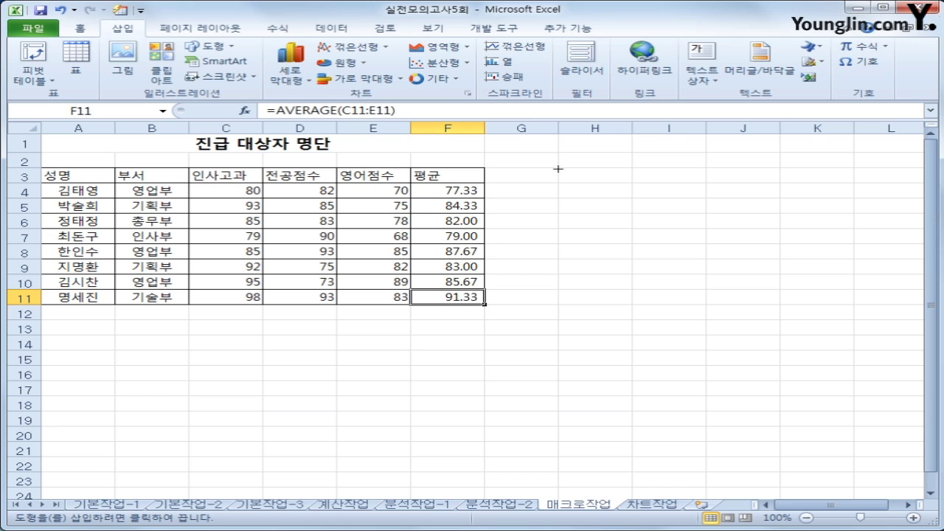
mouse_move(559, 169)
mouse_down()
mouse_move(598, 186)
mouse_move(597, 228)
mouse_up()
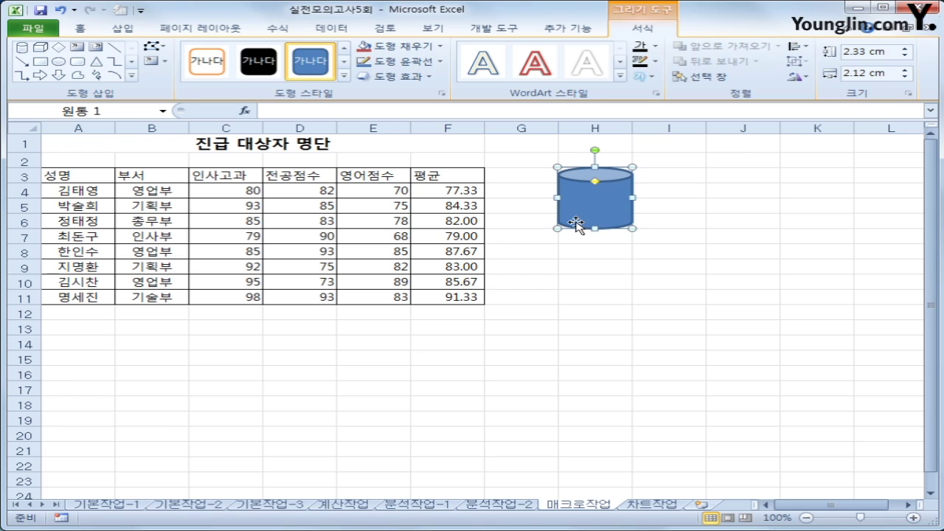
text(vud)
text(평균)
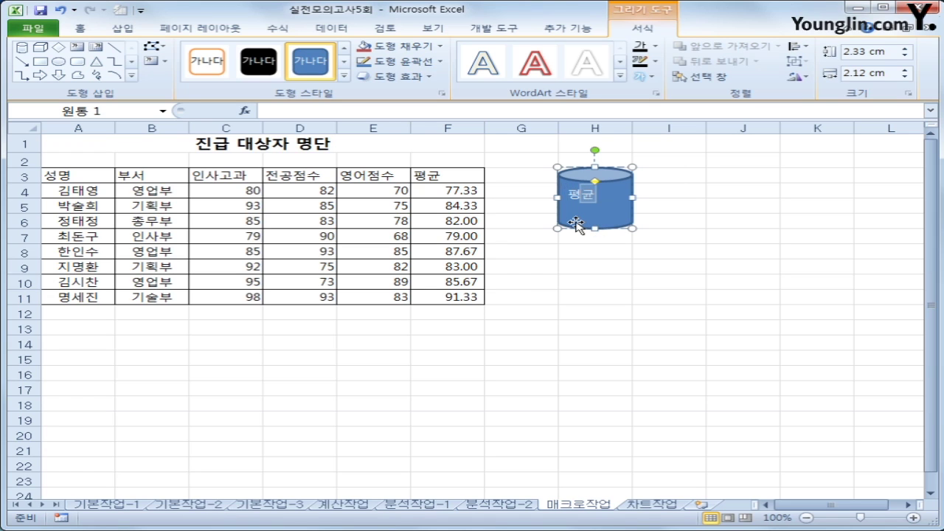
- Assign the 평균계산 macro to the 평균 cylinder shape
right_click(598, 193)
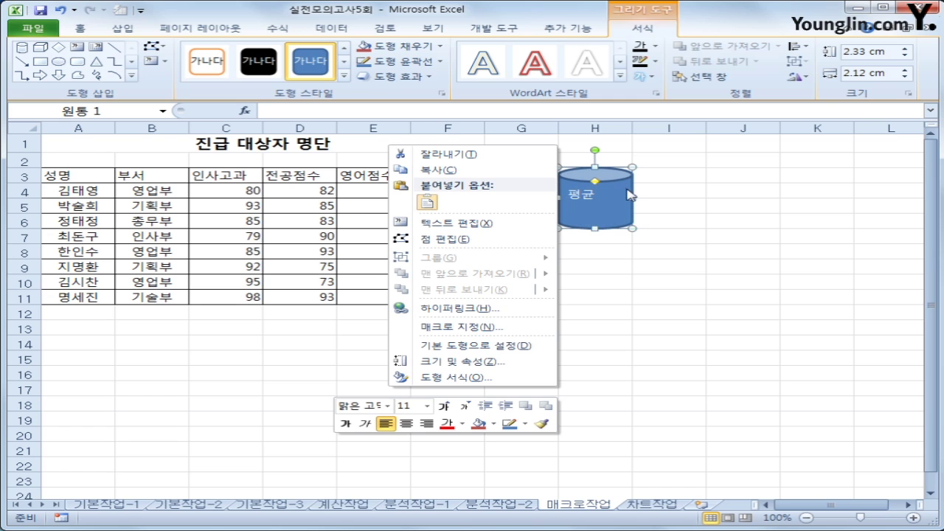
click(504, 327)
click(346, 248)
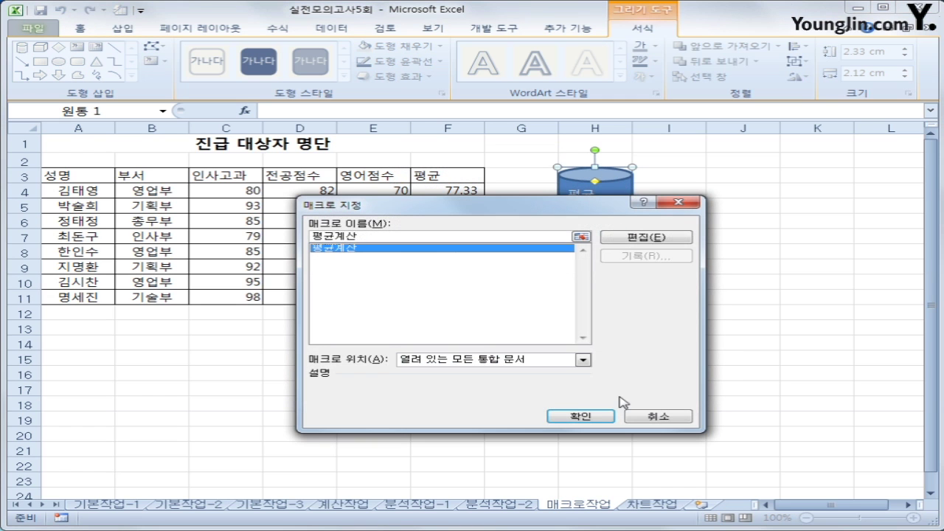
click(580, 416)
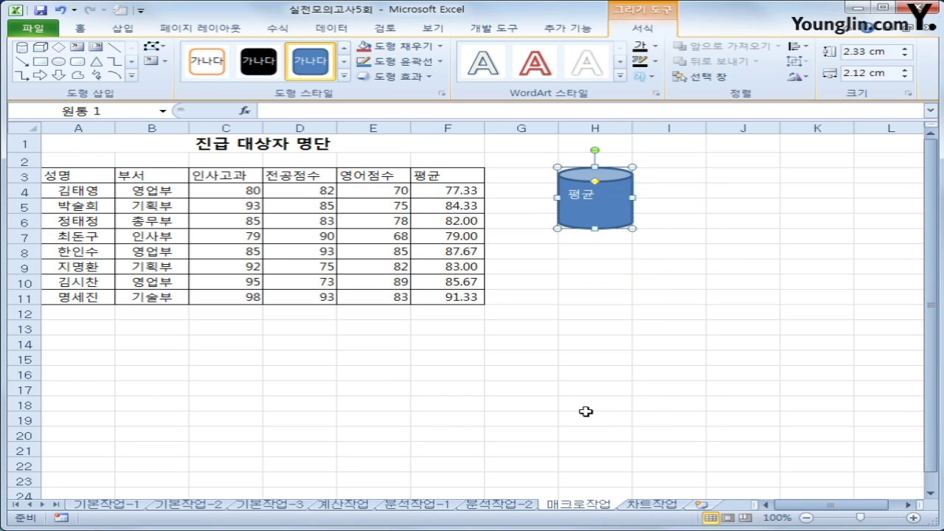
- Centre the 평균 label vertically and horizontally within the cylinder, then deselect the shape
click(79, 28)
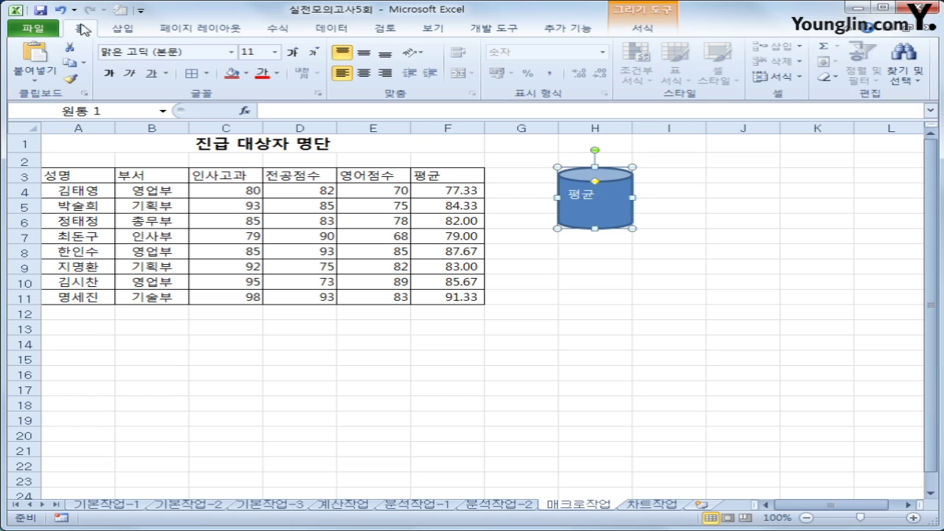
click(364, 51)
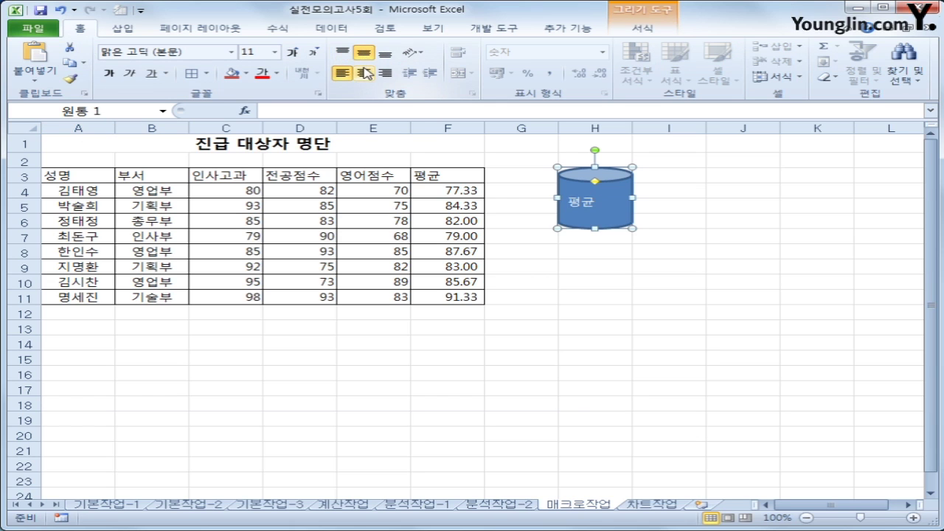
click(363, 72)
click(710, 299)
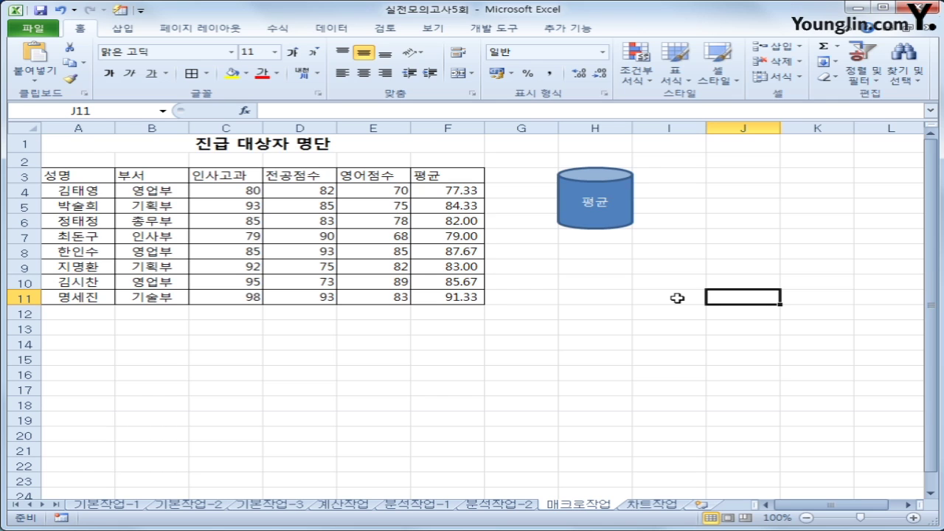
- Start recording a macro named 서식지정, stored in the current workbook
click(61, 517)
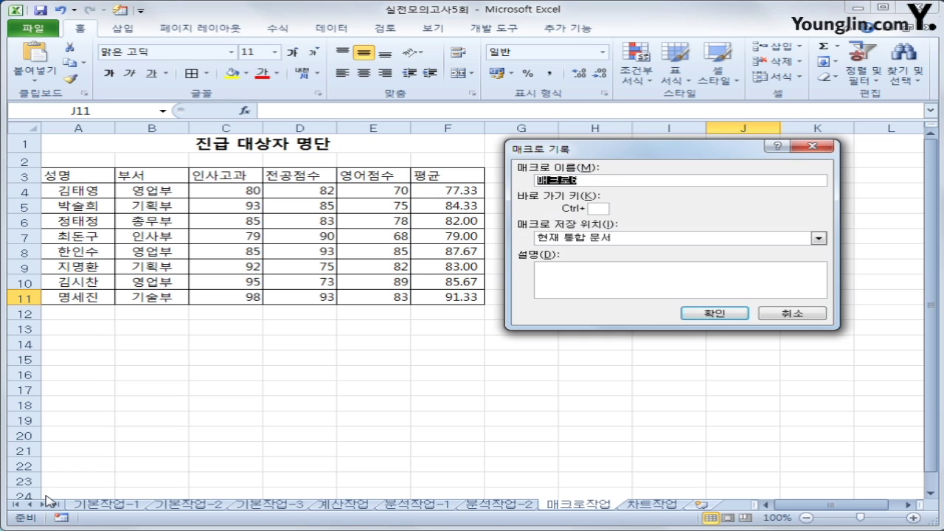
text(서식지정)
key(Return)
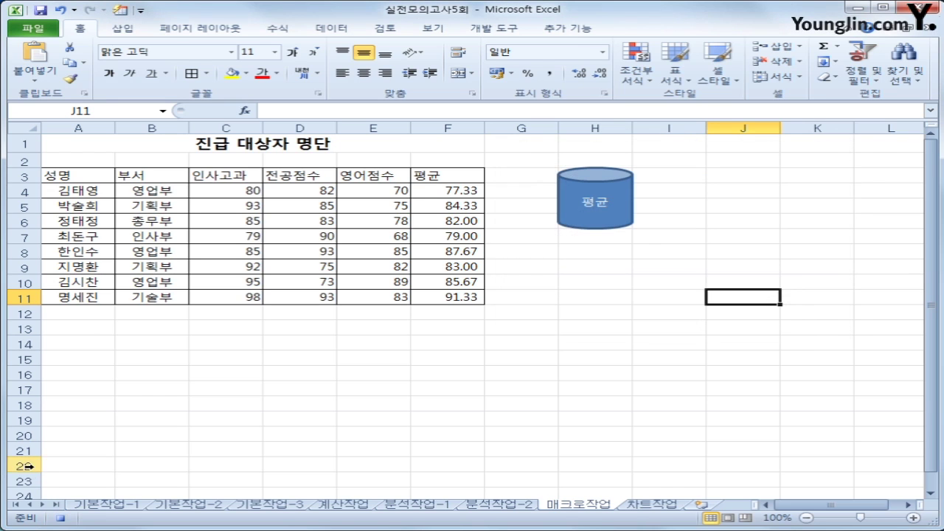
- Make the header cells A3:F3 bold and centred with a standard yellow fill, and stop recording the 서식지정 macro
drag(103, 177, 431, 175)
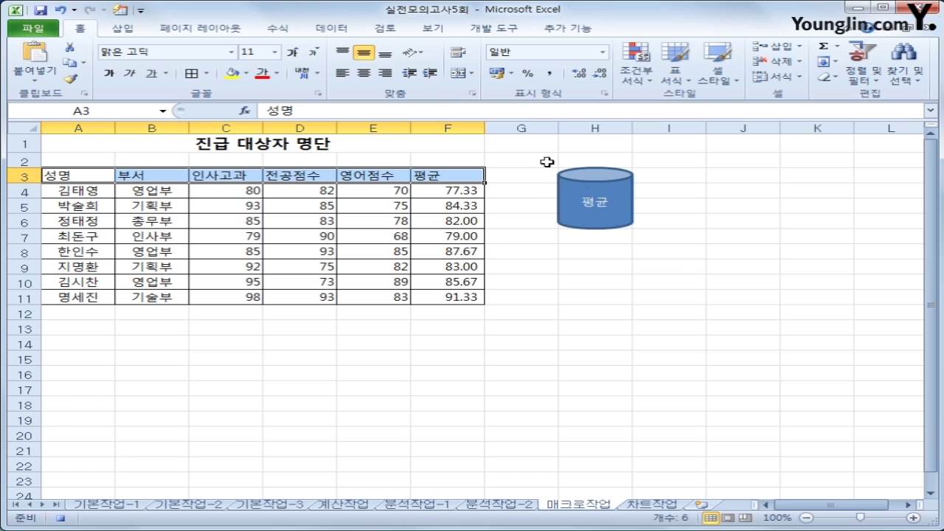
click(112, 73)
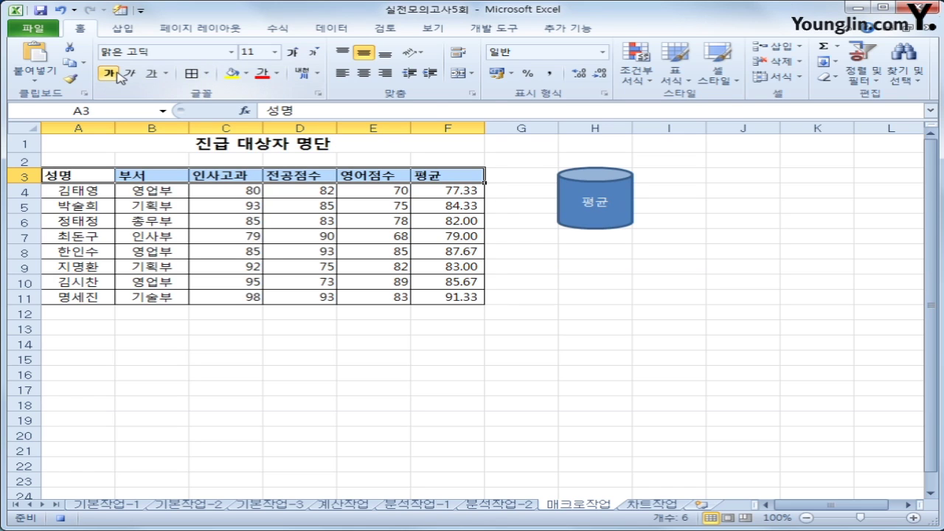
click(246, 73)
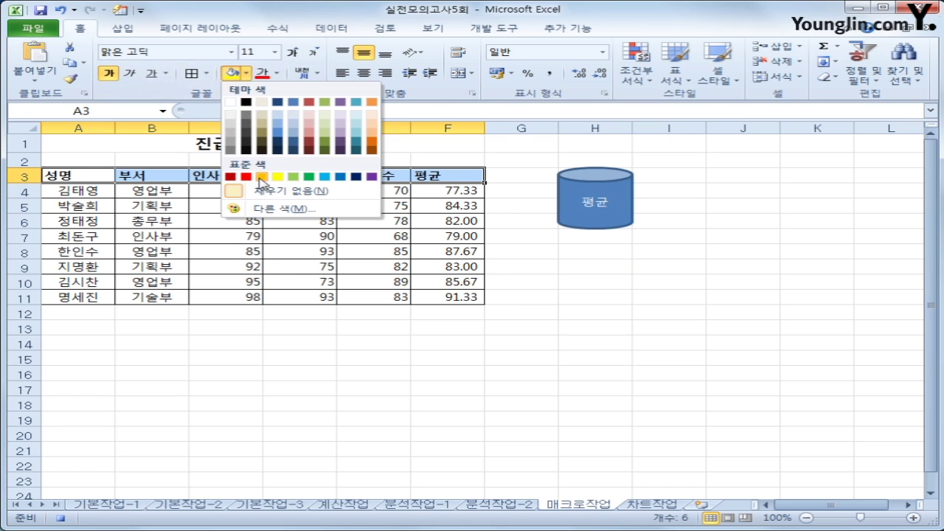
click(277, 176)
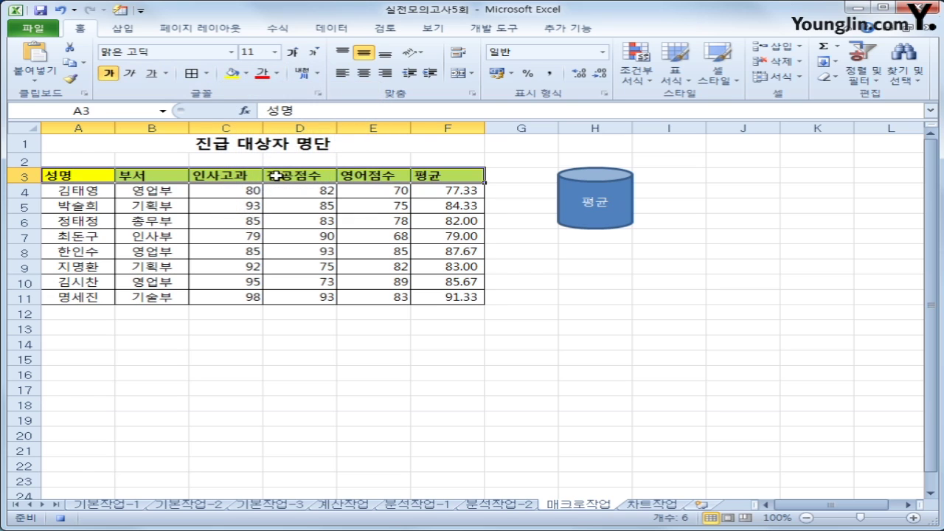
click(365, 73)
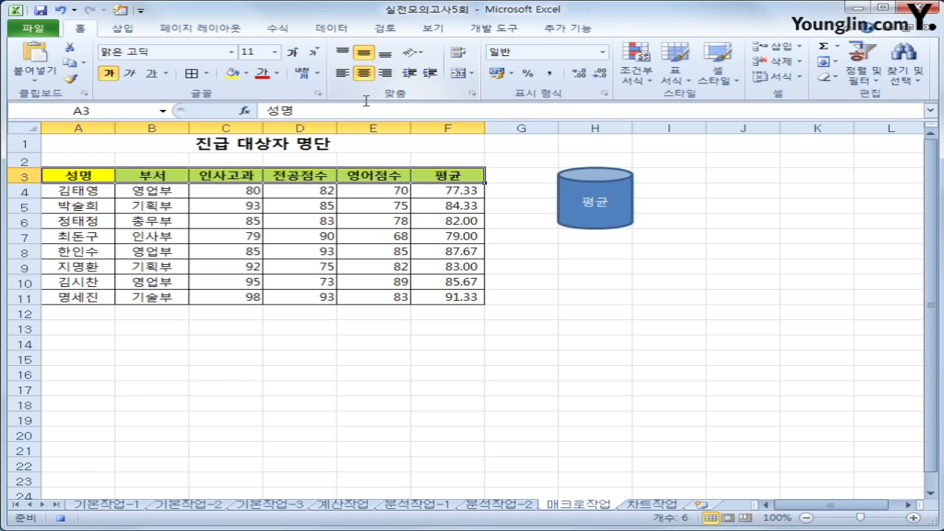
click(457, 177)
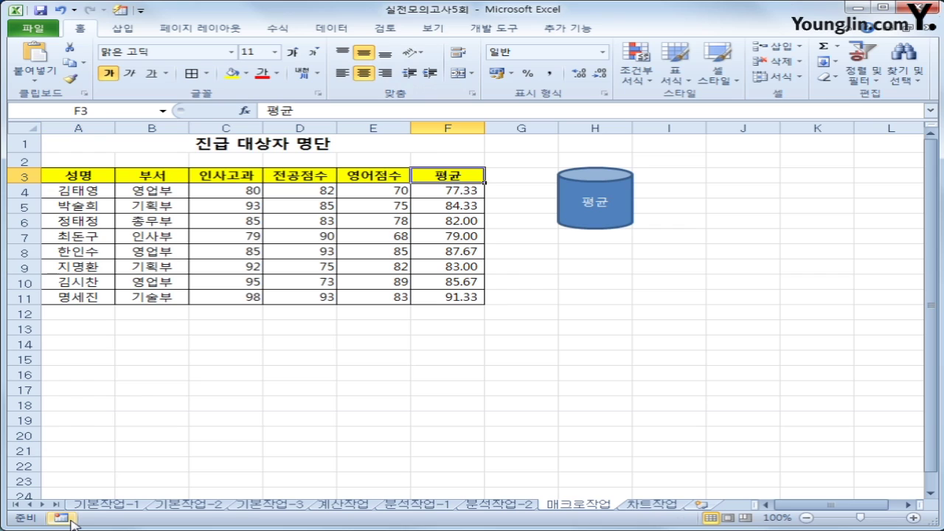
click(651, 325)
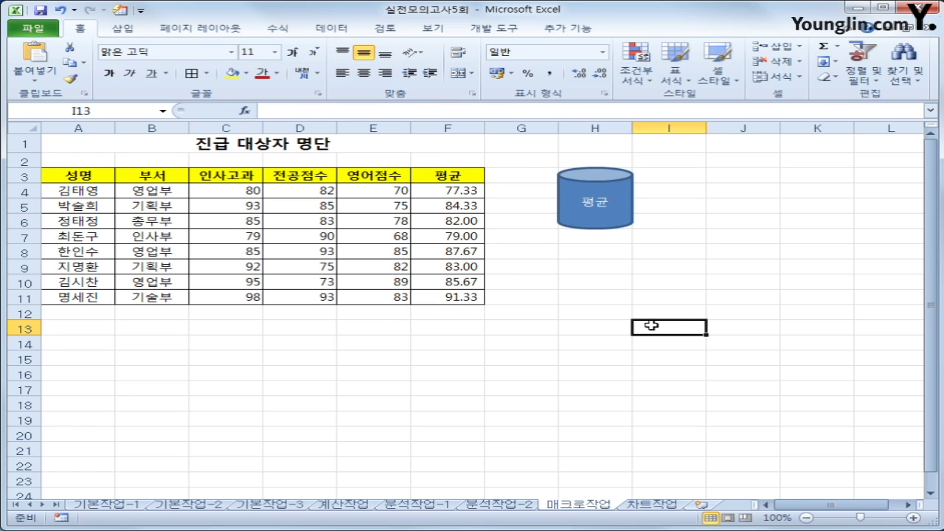
- Draw a 정육면체 shape over H8:H11, about 2.33 cm high and 2.12 cm wide, and label it 서식
click(118, 30)
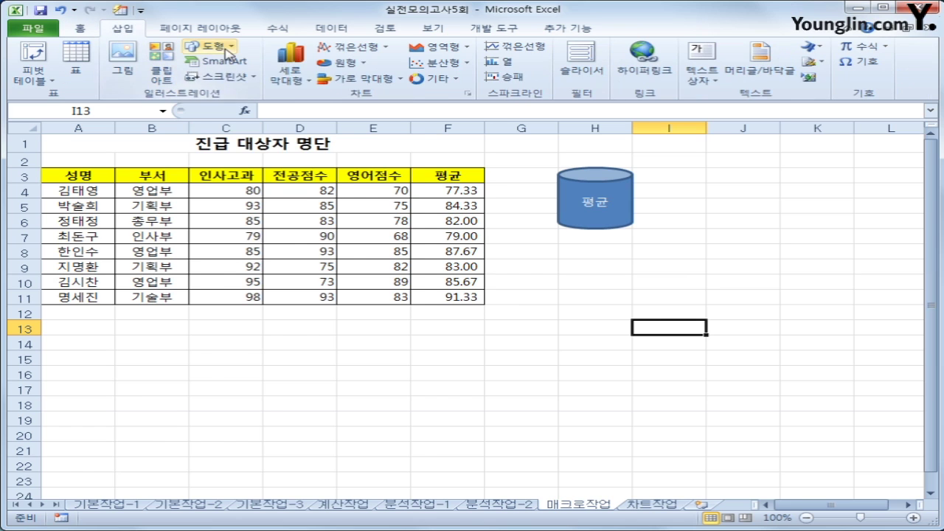
click(228, 54)
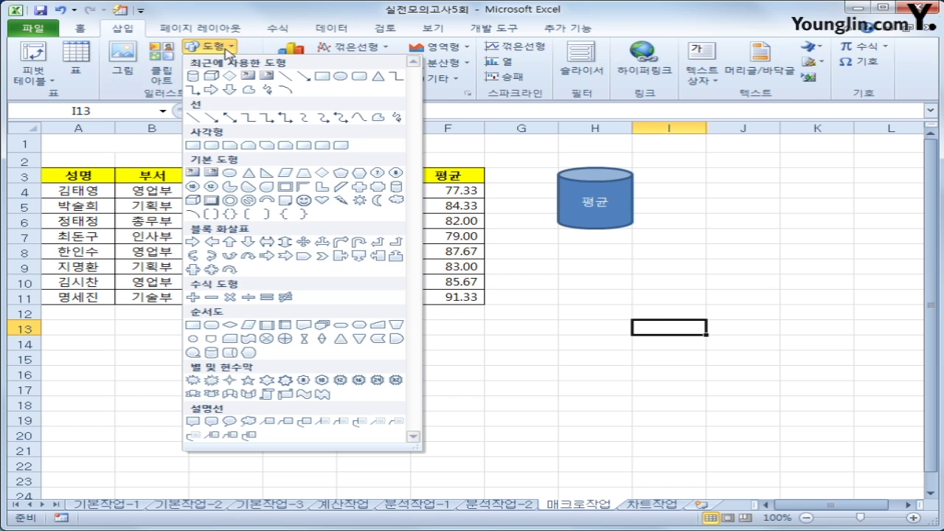
click(194, 200)
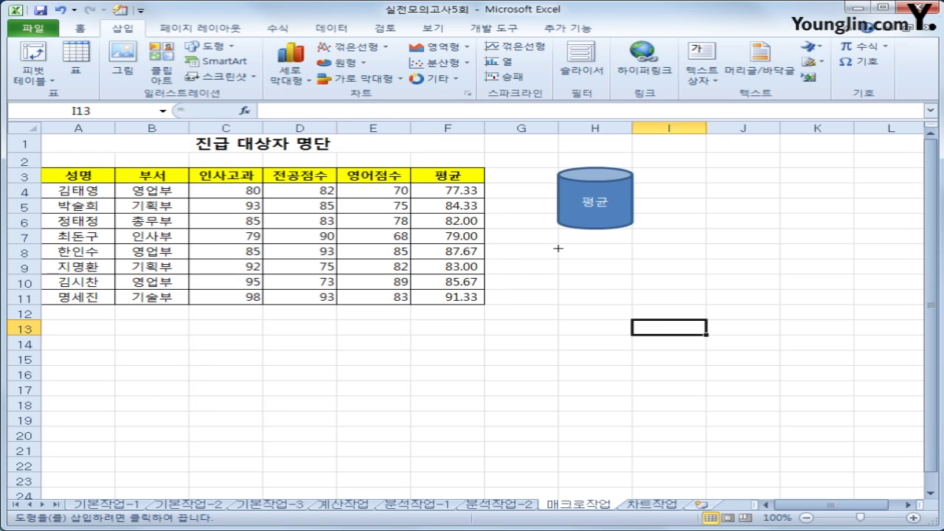
mouse_move(559, 244)
mouse_down()
mouse_move(623, 262)
mouse_move(601, 302)
mouse_up()
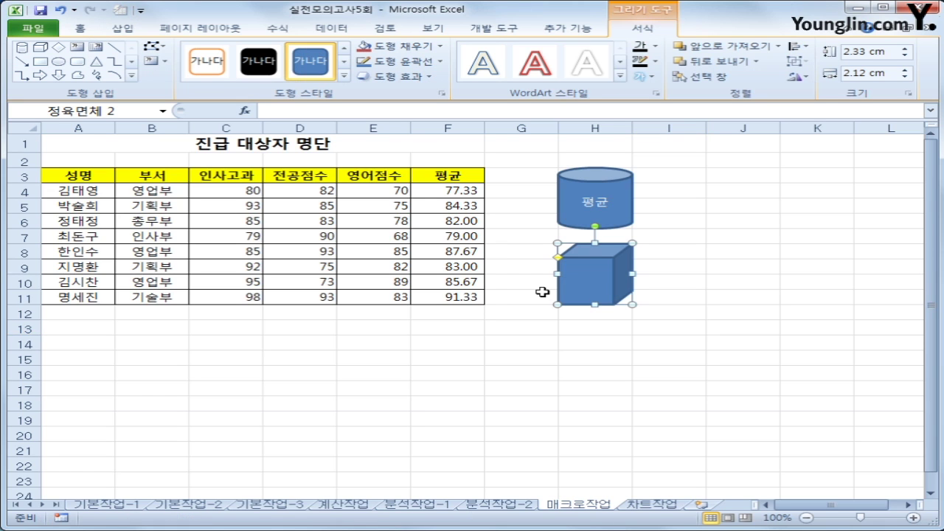
text(서식)
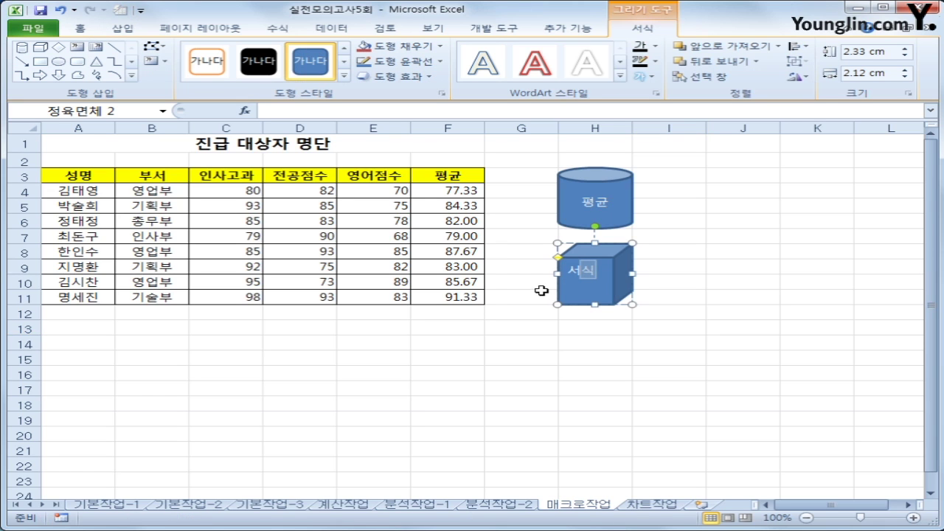
- Assign the 서식지정 macro to the 서식 cube shape
right_click(605, 264)
click(691, 444)
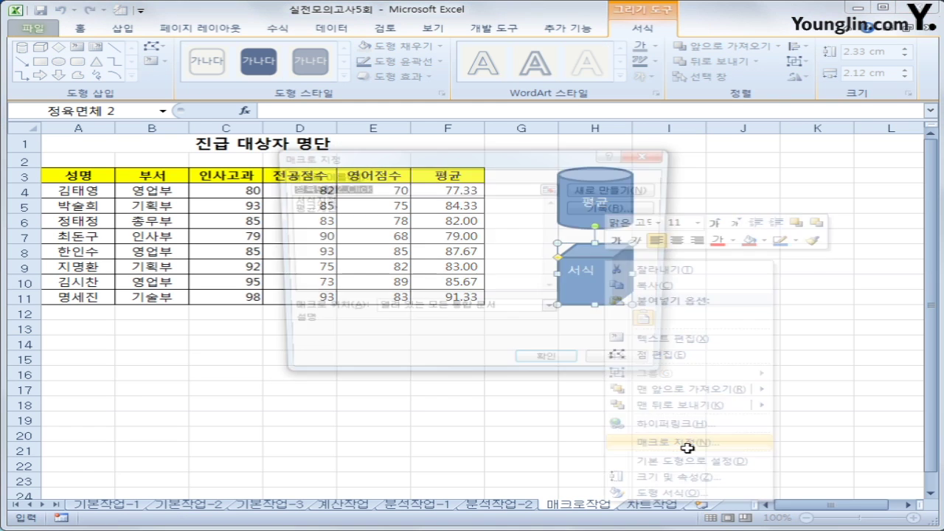
click(317, 200)
click(551, 368)
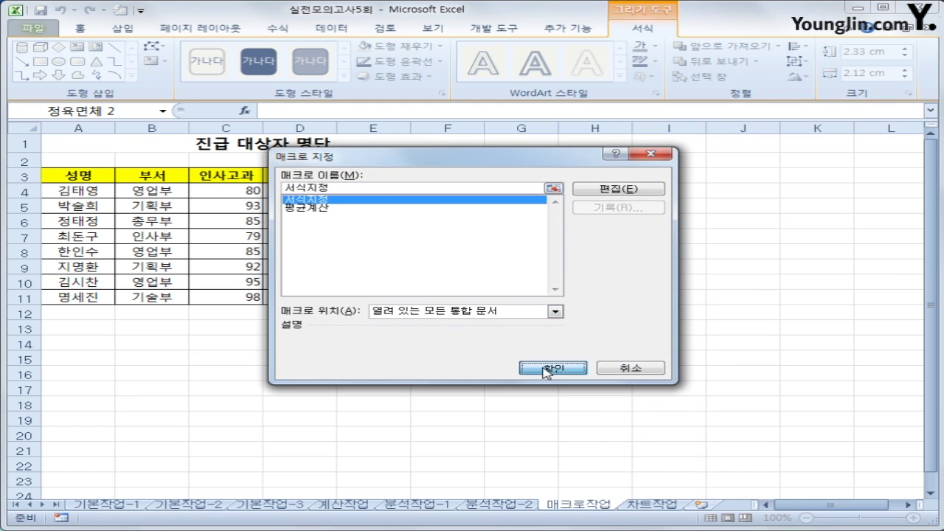
- Centre the 서식 label vertically and horizontally inside the cube shape
click(79, 28)
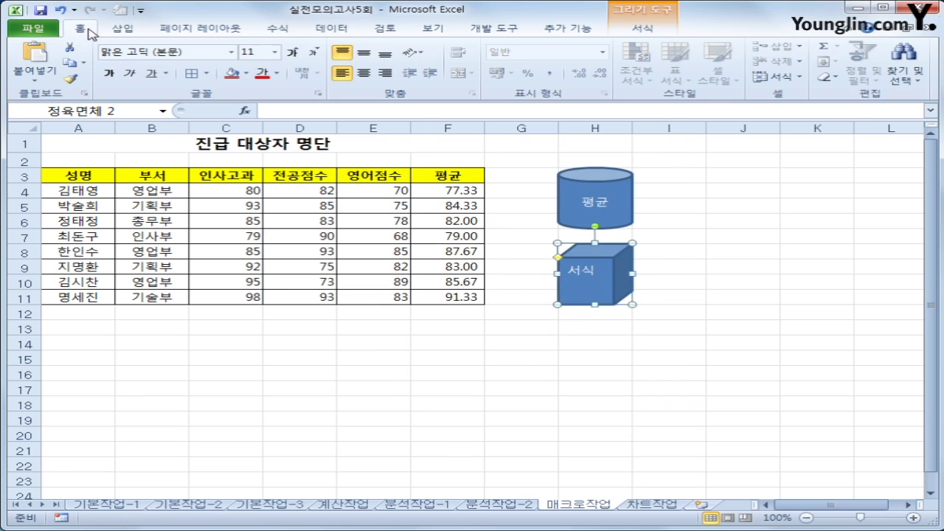
click(363, 53)
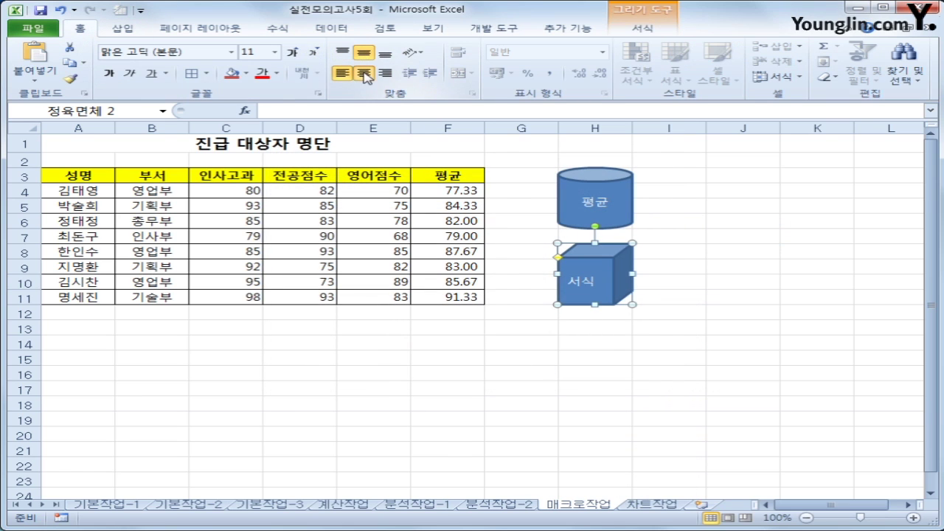
click(363, 72)
click(700, 389)
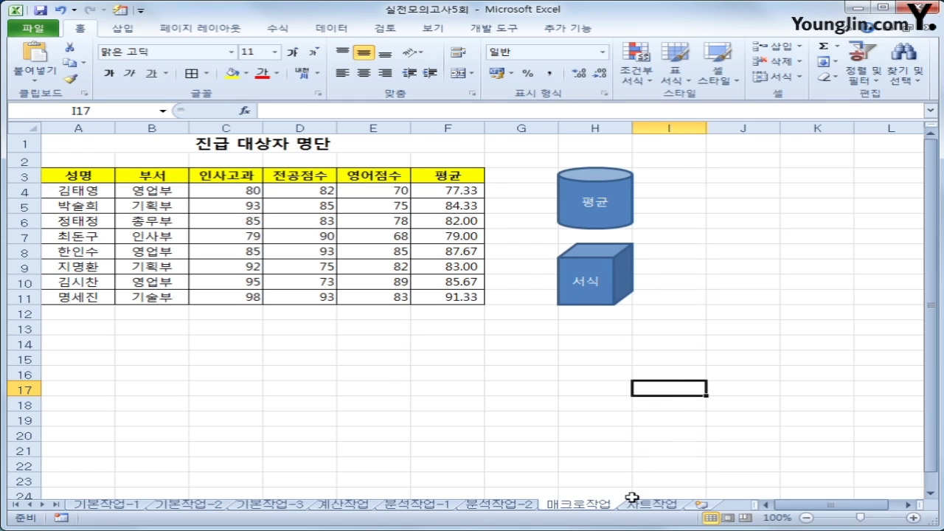
- On the 차트작업 sheet, delete the 정기적금 and 기타수신 series from the column chart
click(647, 504)
click(842, 408)
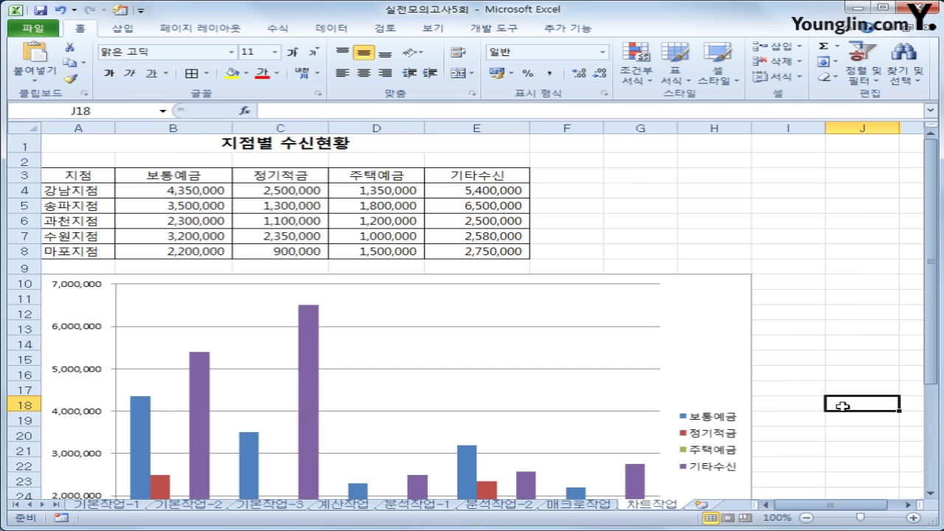
scroll(843, 409, down, 2)
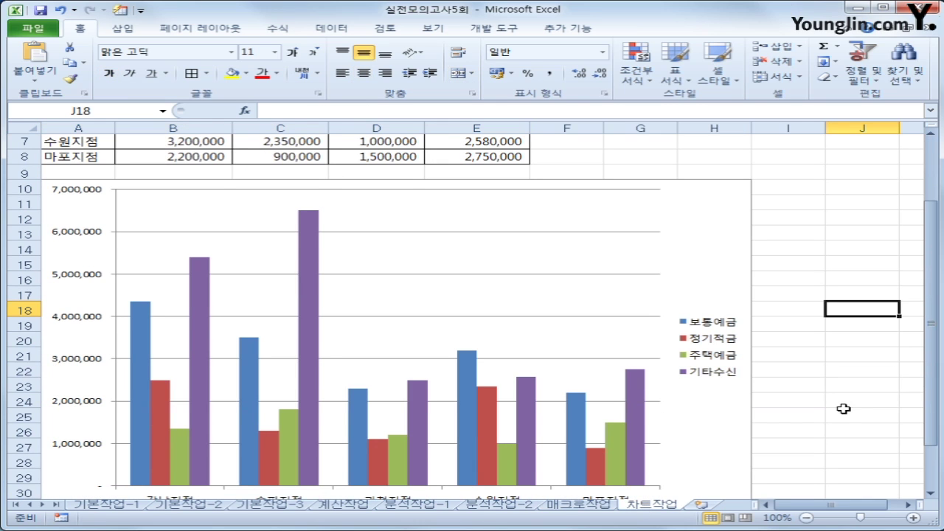
click(705, 232)
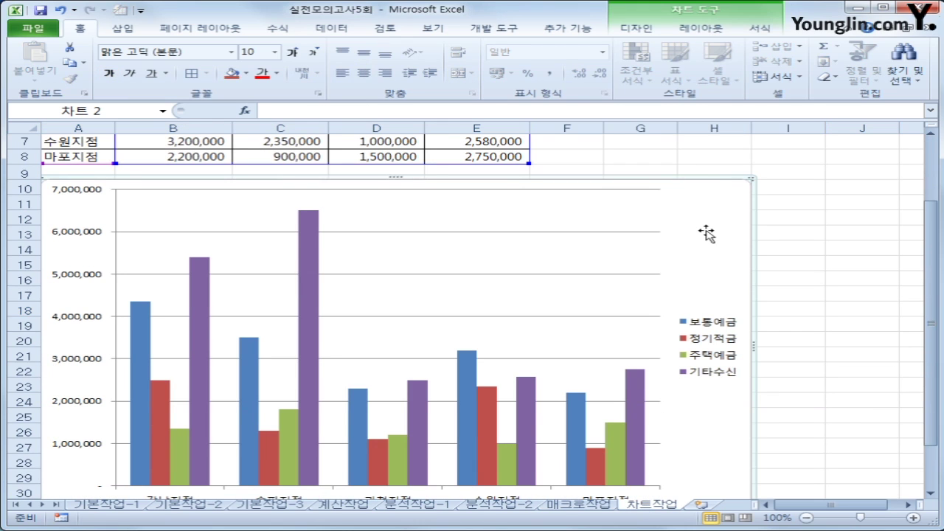
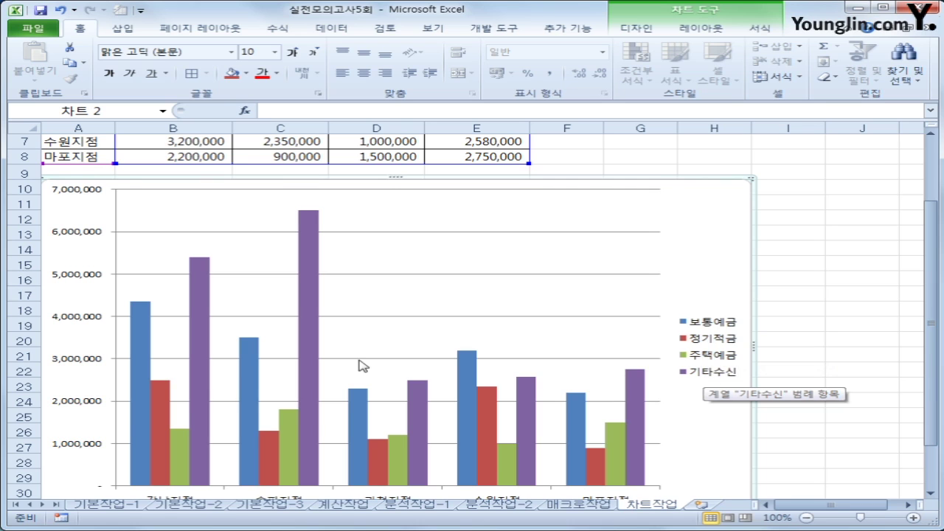
click(163, 411)
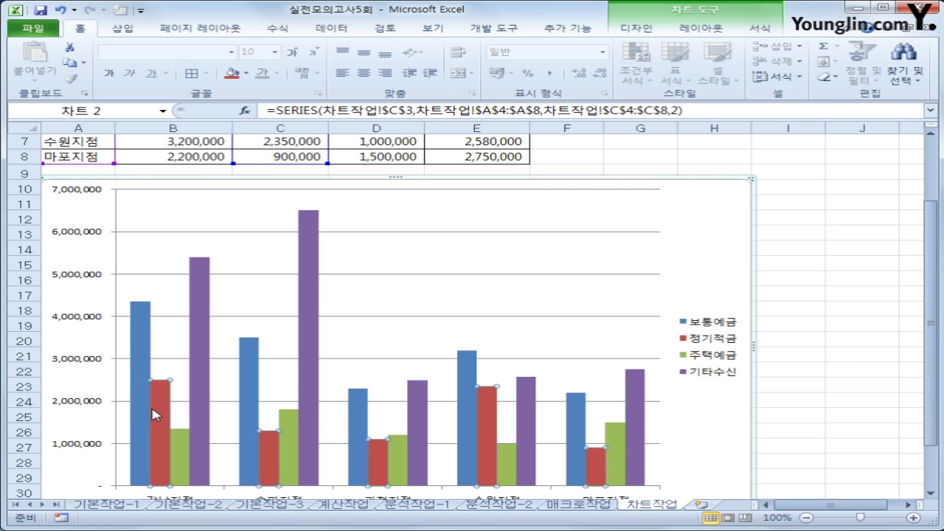
key(Delete)
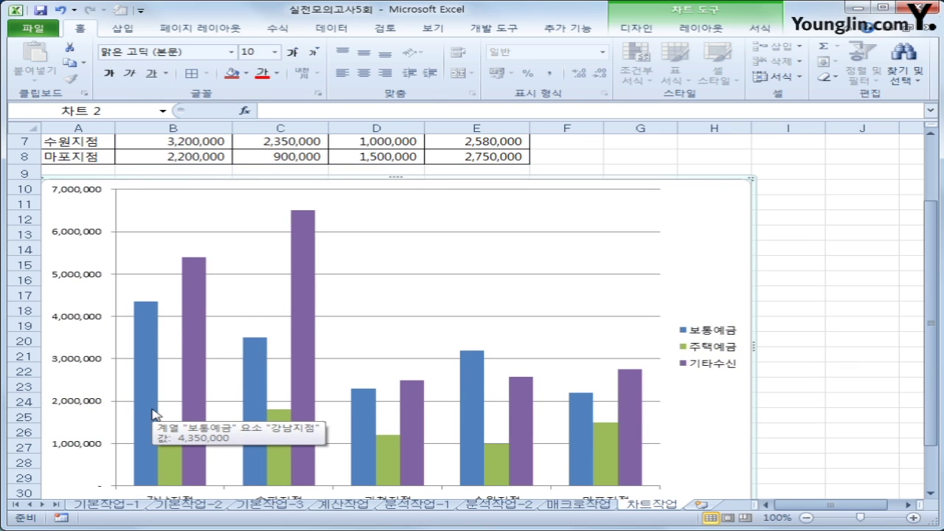
click(201, 326)
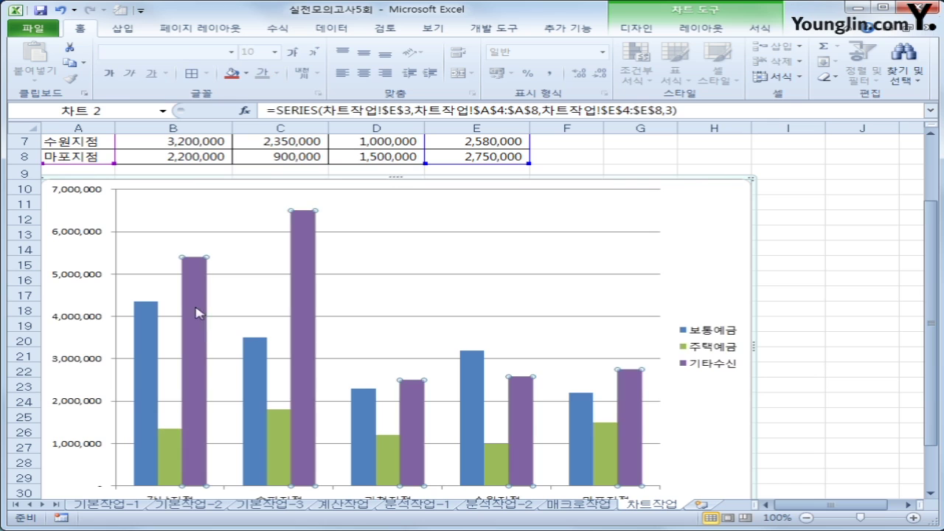
right_click(196, 311)
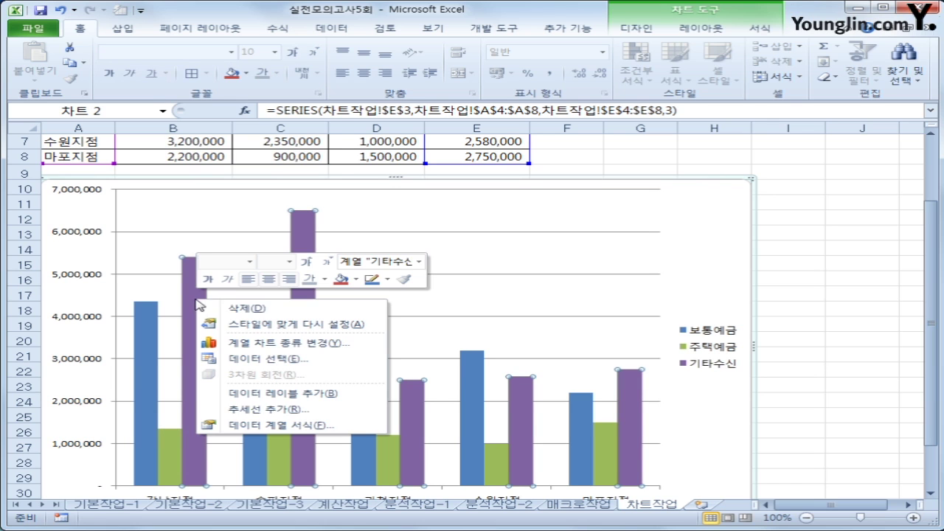
click(273, 309)
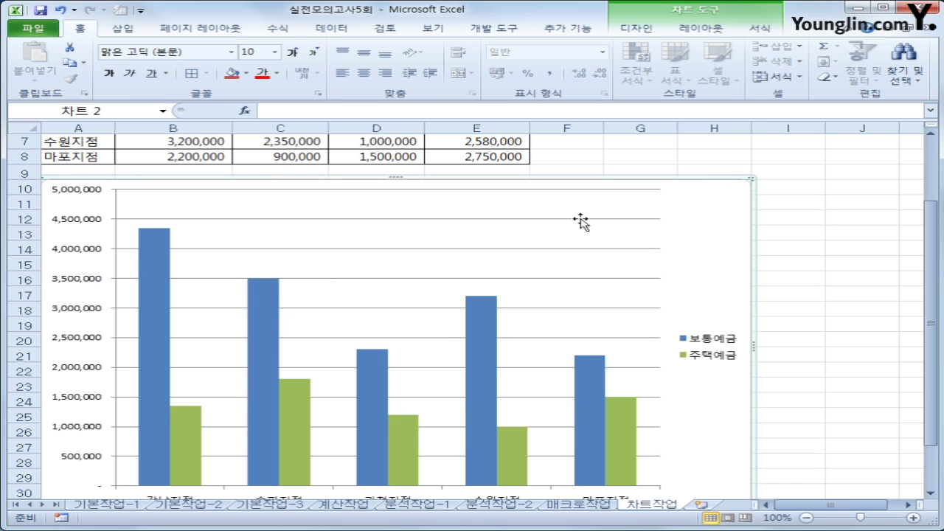
- Add a title above the chart's plot area reading 보통예금/주택예금 수신고
click(689, 31)
click(312, 88)
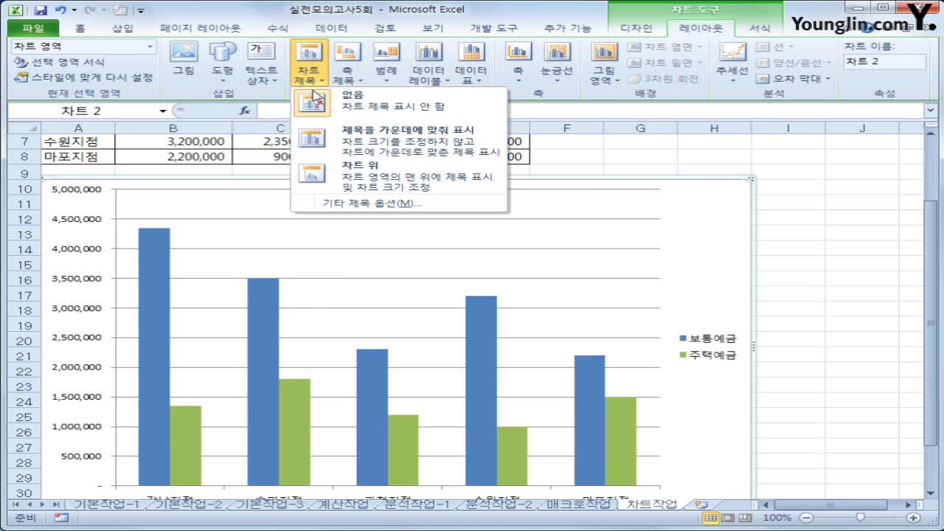
click(348, 174)
drag(348, 200, 441, 205)
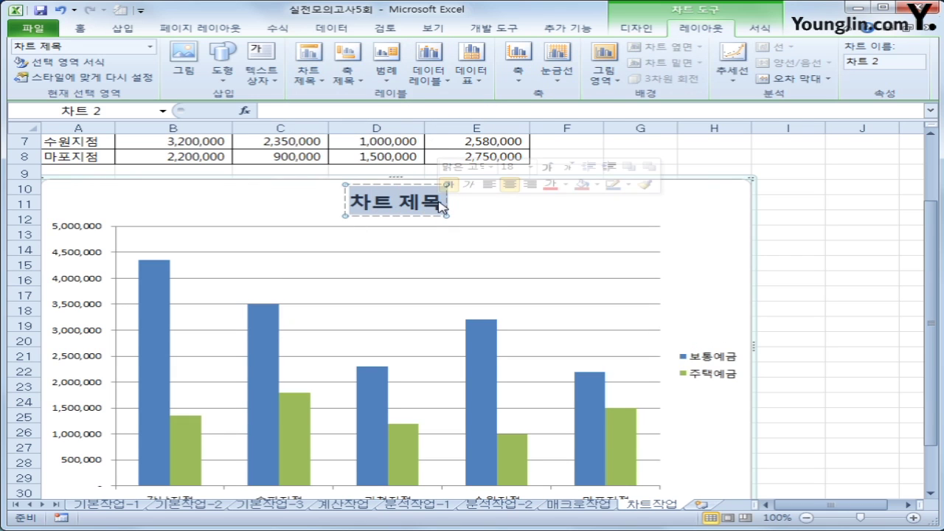
text(보)
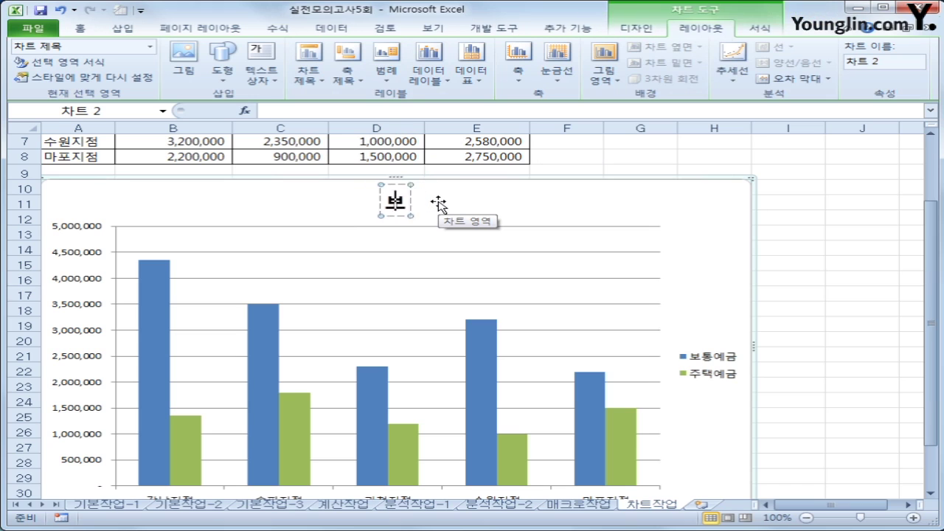
text(통예그)
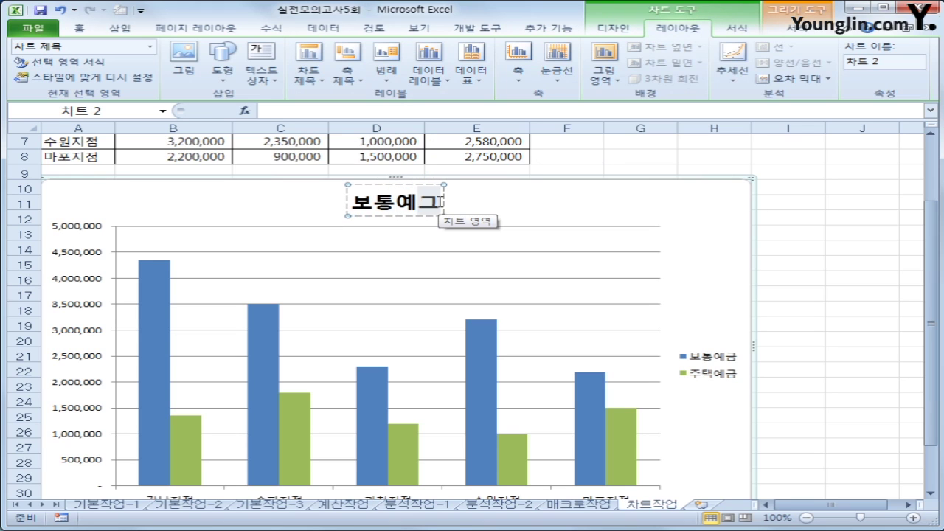
text(ㅁ/주택ㅇ)
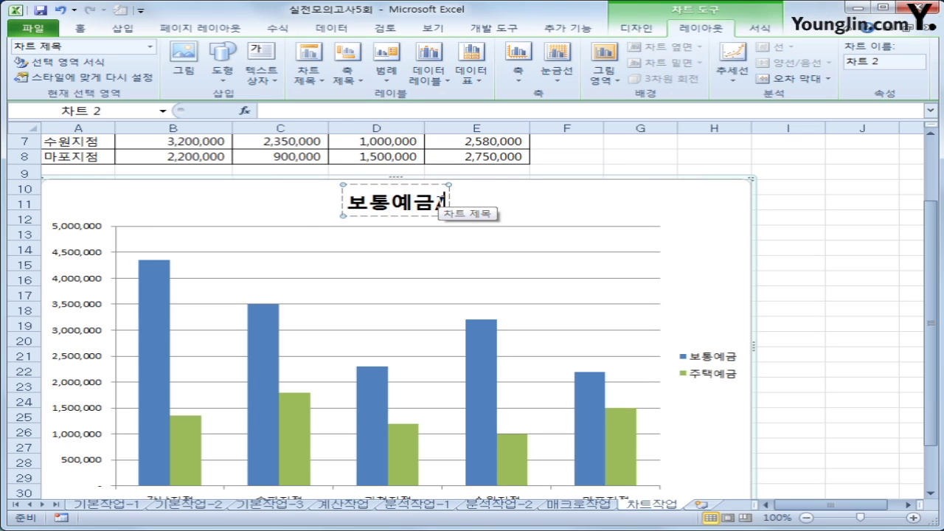
text(ㅖ금 수신고)
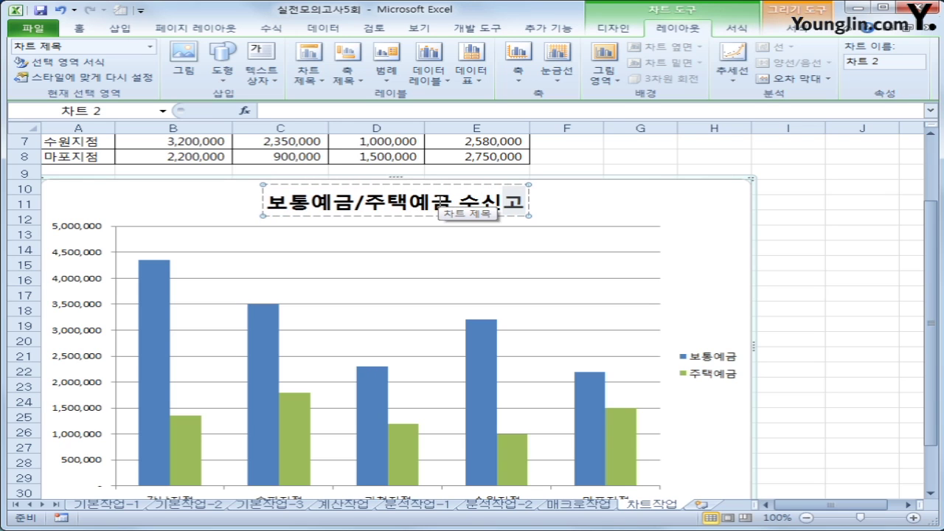
- Reduce the chart title's font size to 14 points
right_click(482, 185)
click(621, 153)
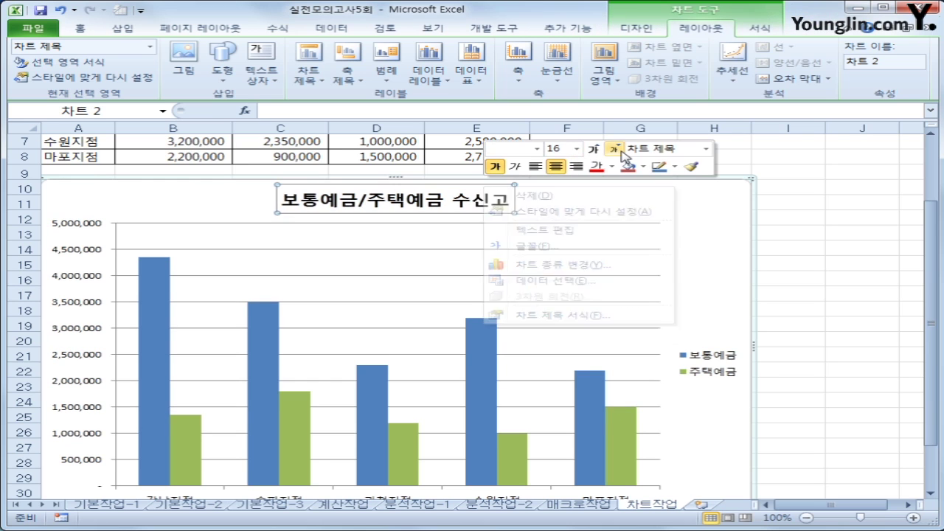
click(622, 153)
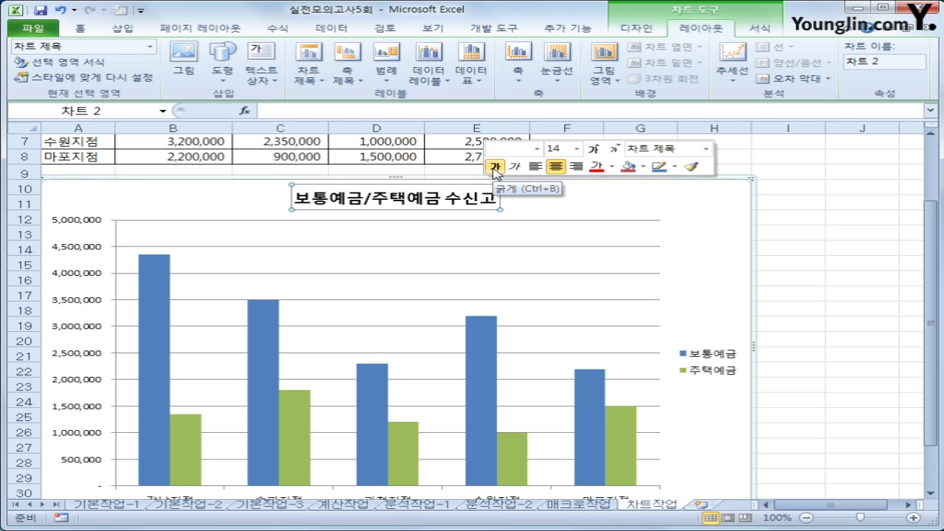
- Fix the vertical value axis at minimum 0, maximum 5000000 and major unit 1000000
click(92, 278)
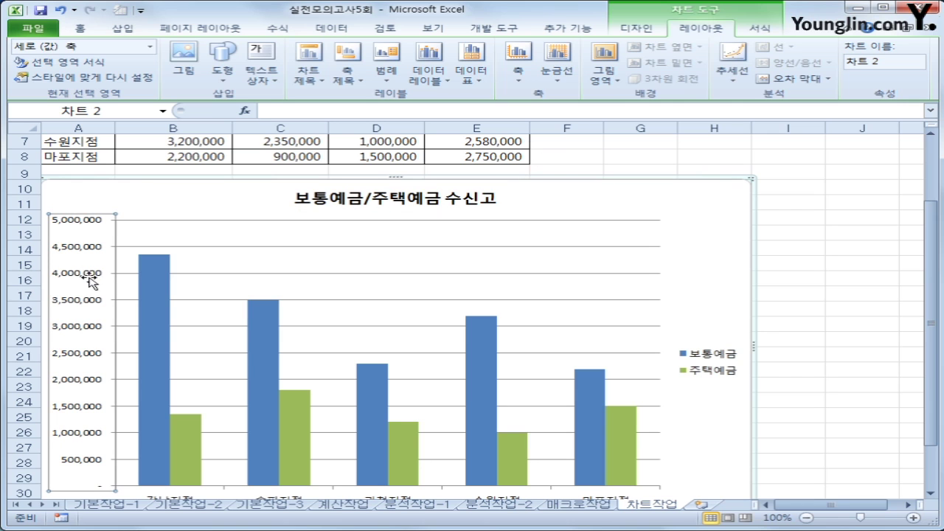
right_click(93, 272)
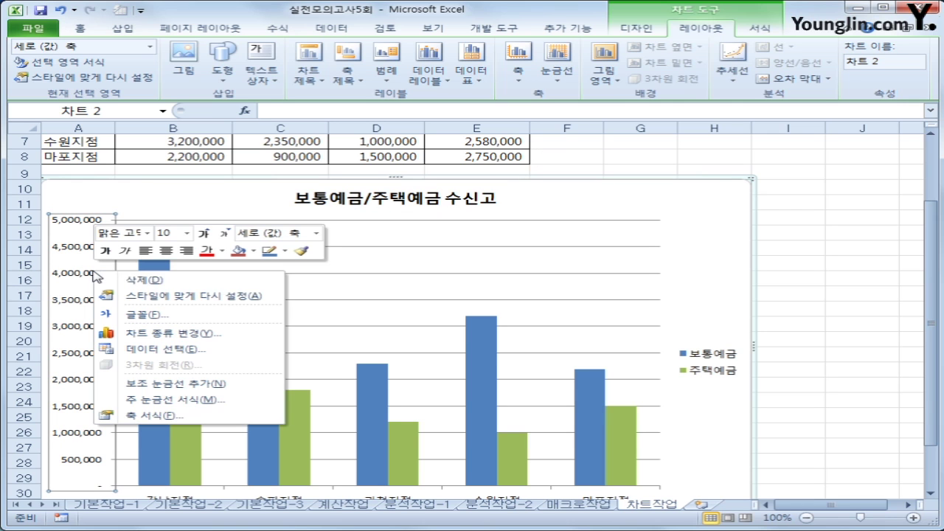
click(171, 416)
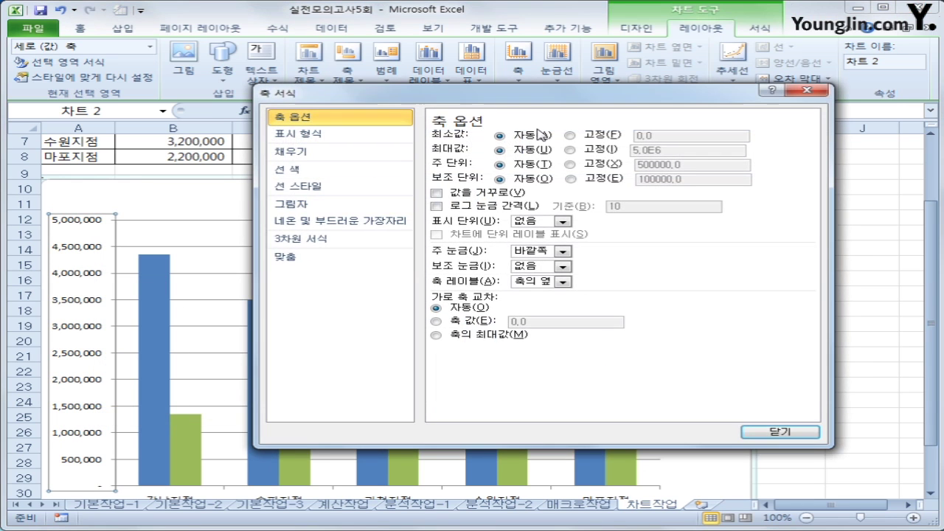
click(609, 150)
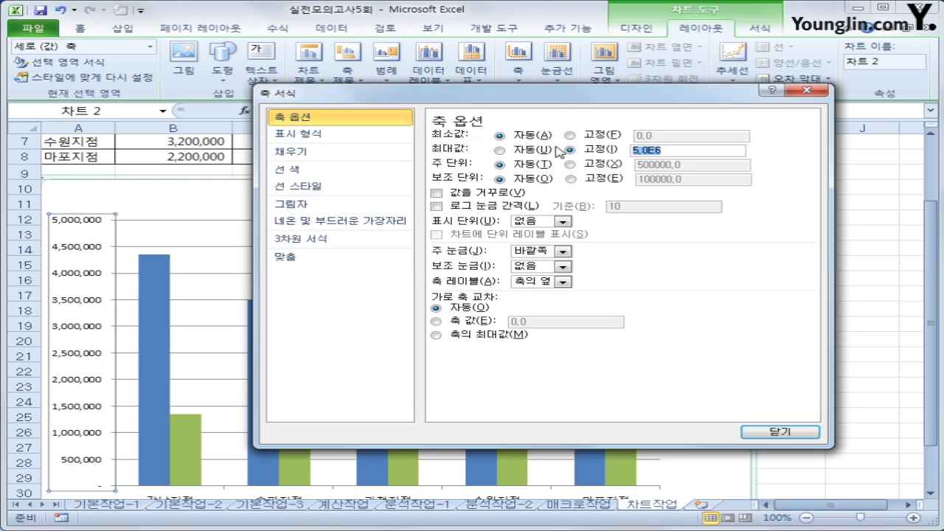
text(5000000)
click(570, 135)
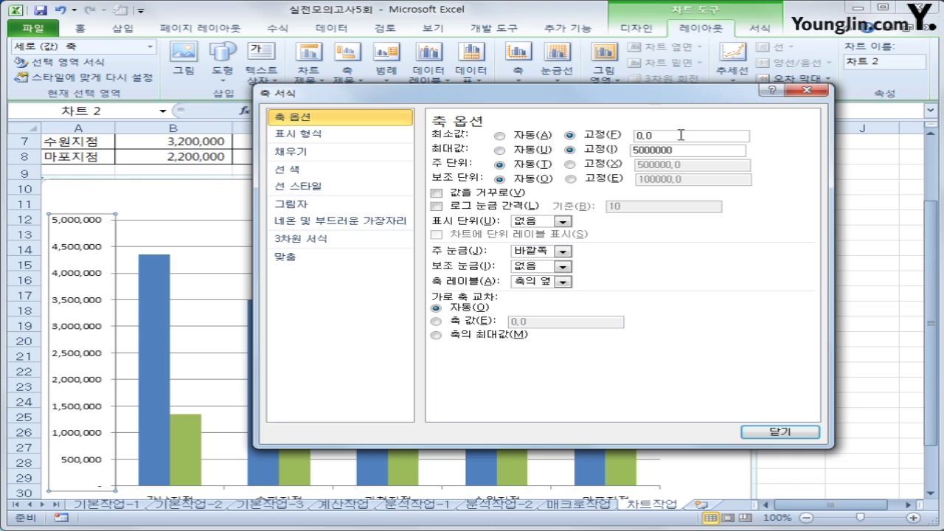
drag(679, 135, 528, 120)
text(0)
click(597, 165)
text(1)
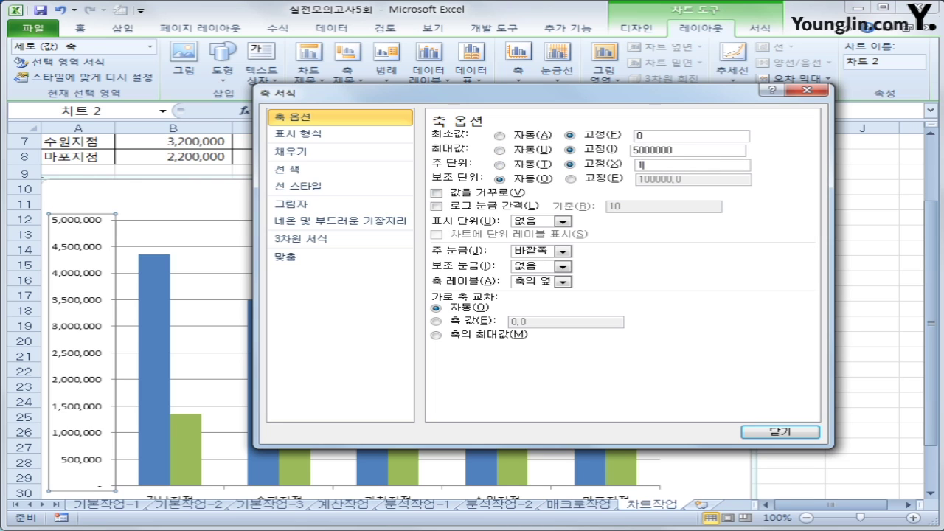
text(000000)
- Set the value axis display unit to 천 with its unit label shown, and close the axis formatting
click(565, 223)
click(550, 255)
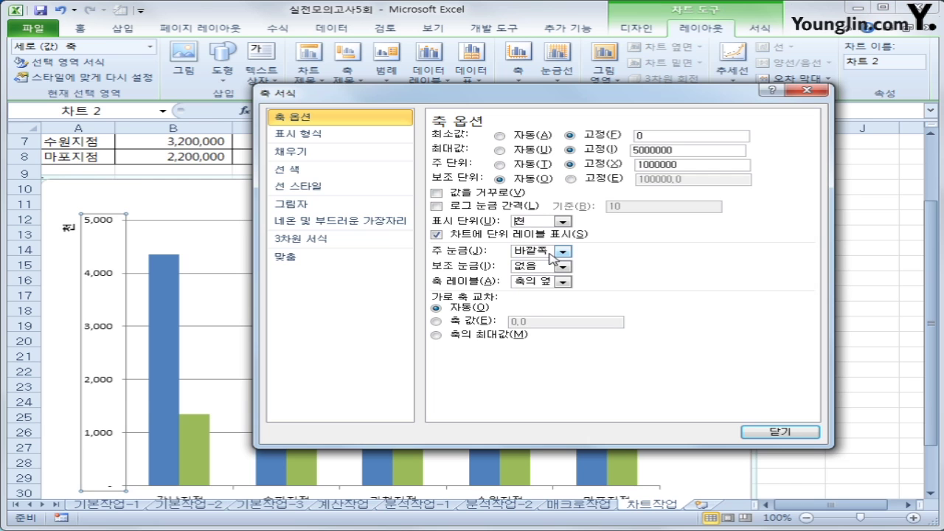
click(782, 433)
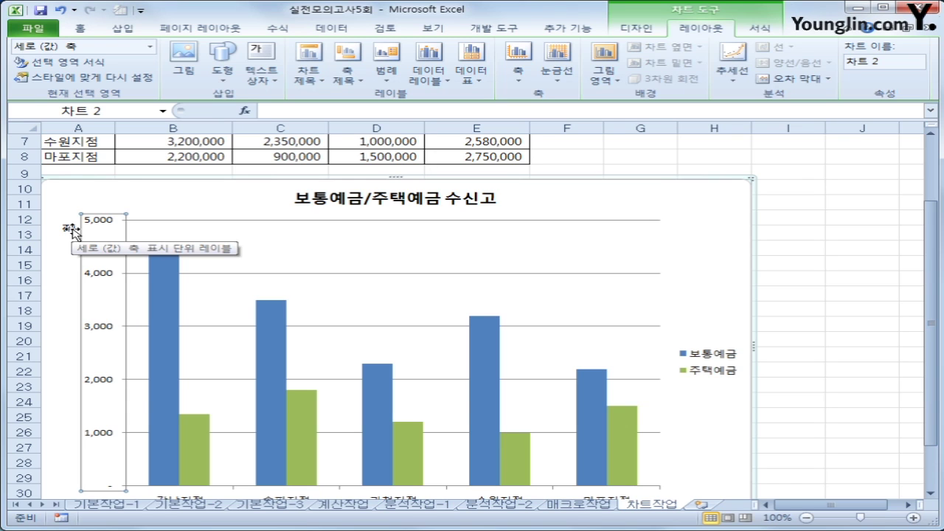
- Set the 보통예금 series' overlap to 100% and its gap width to 100%, and close the series formatting
click(162, 311)
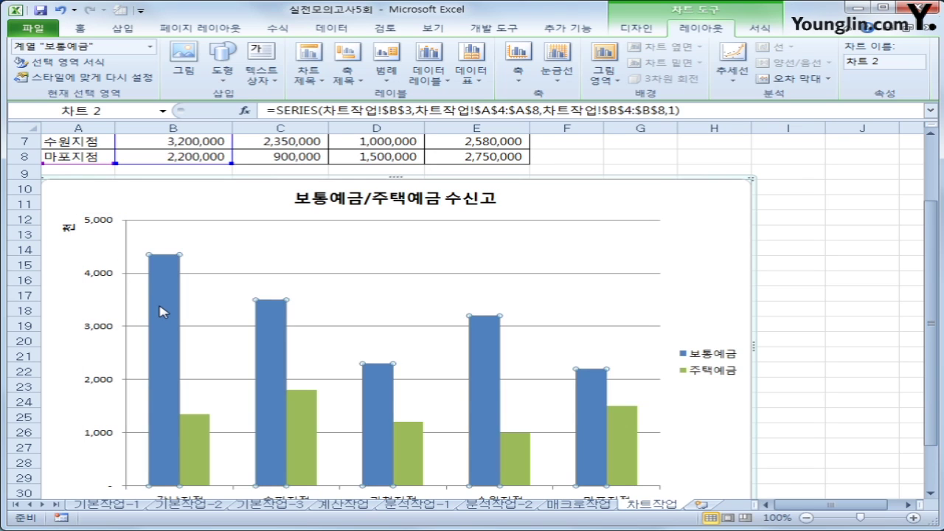
right_click(162, 311)
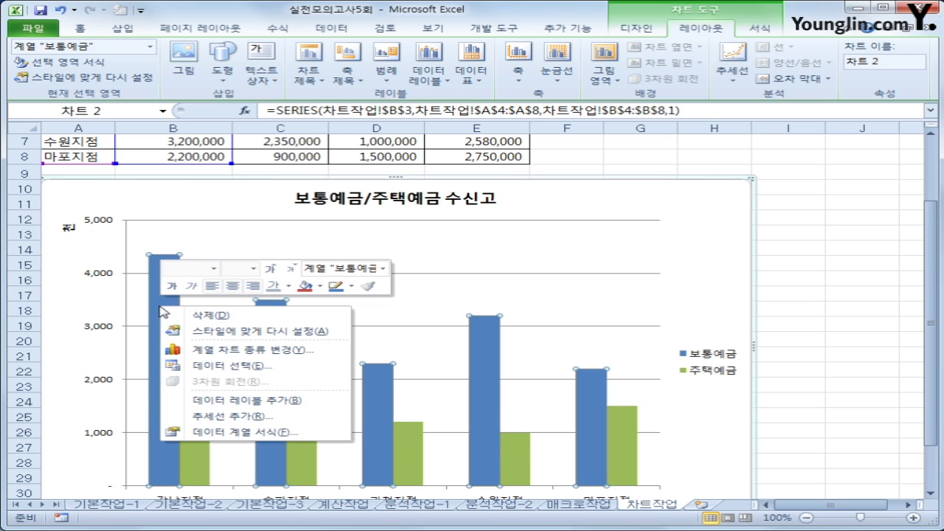
click(291, 434)
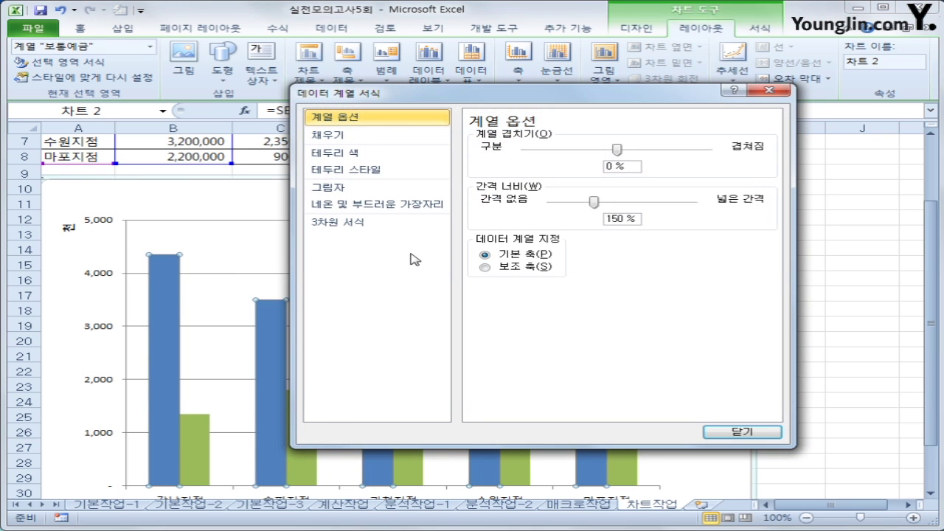
drag(624, 166, 598, 165)
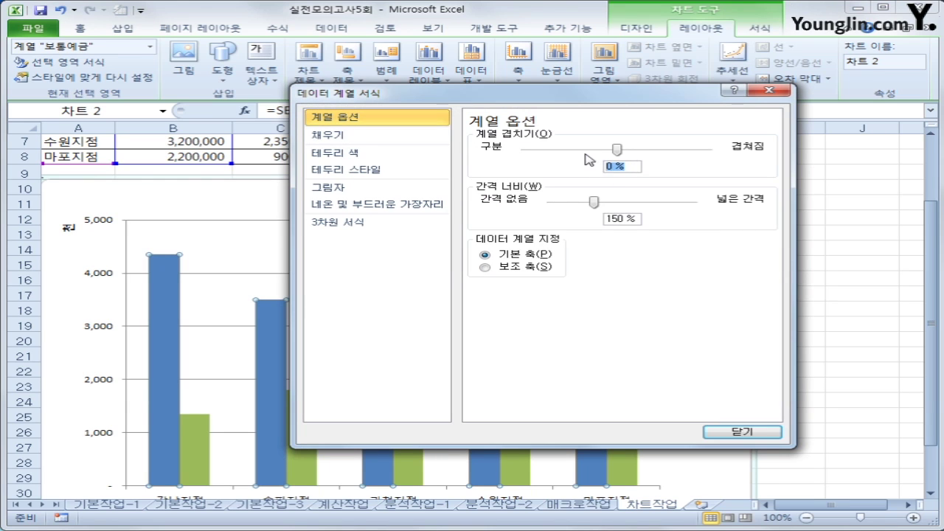
text(100)
key(Tab)
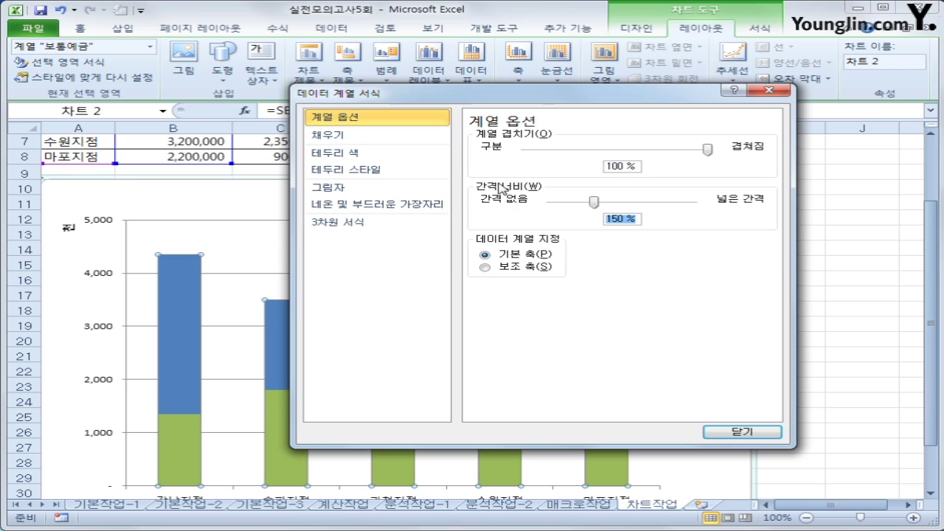
text(100)
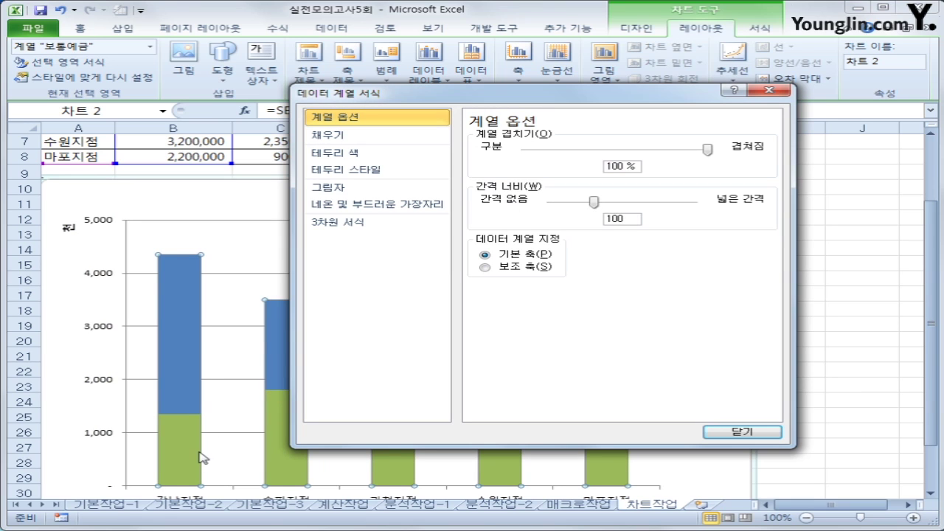
mouse_move(175, 432)
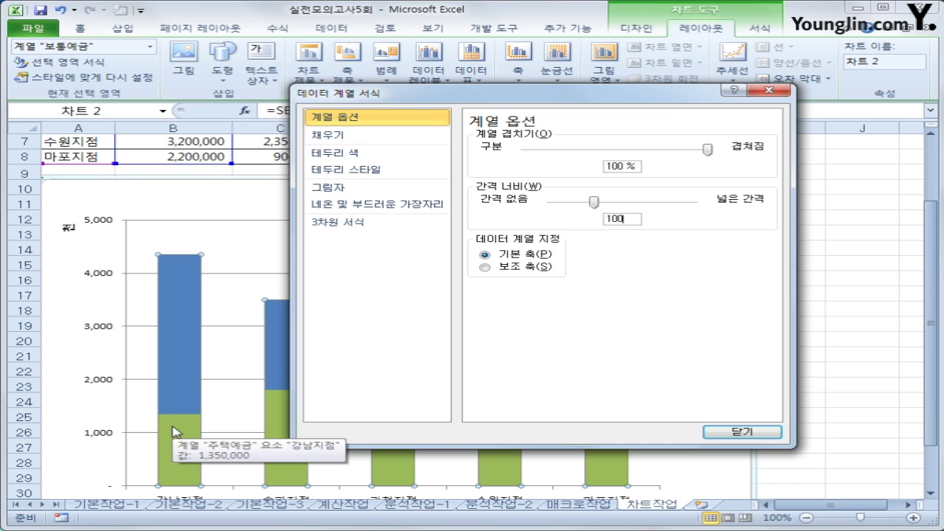
click(729, 438)
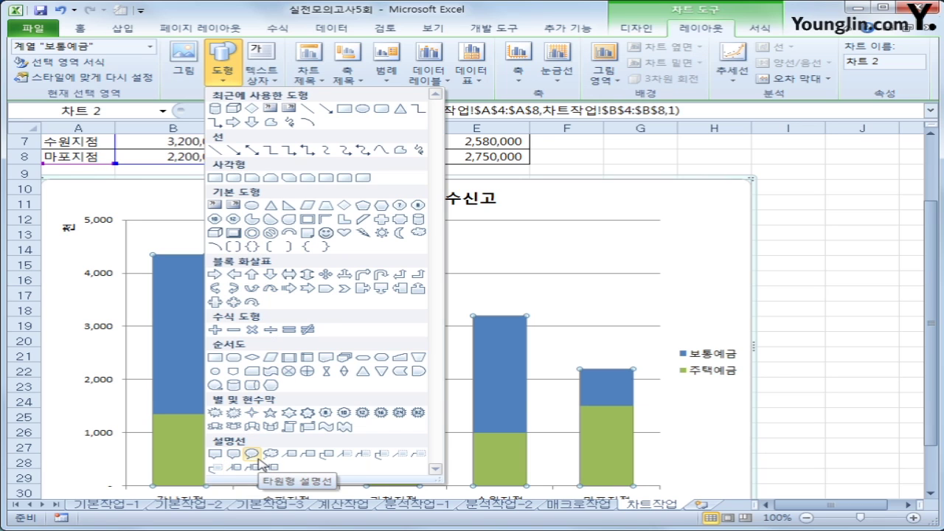
- Draw a 설명선 3 line callout about 3.36 cm wide and 1.01 cm high above the 송파지점 column and enter 최고금액 in it
click(327, 455)
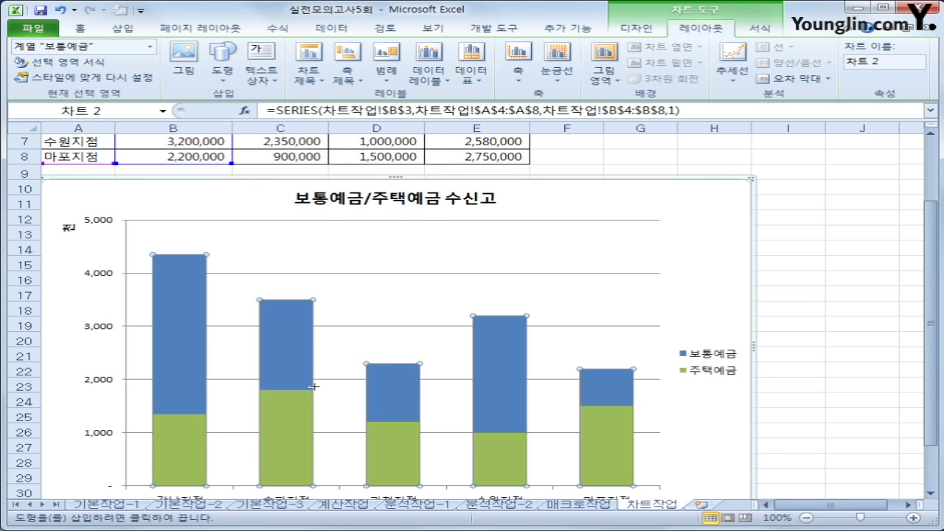
scroll(376, 363, down, 1)
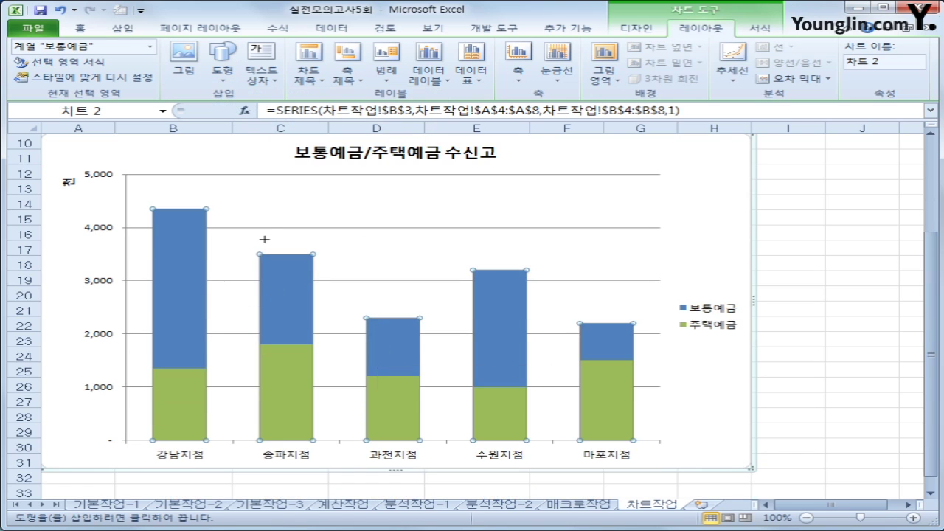
drag(240, 200, 359, 226)
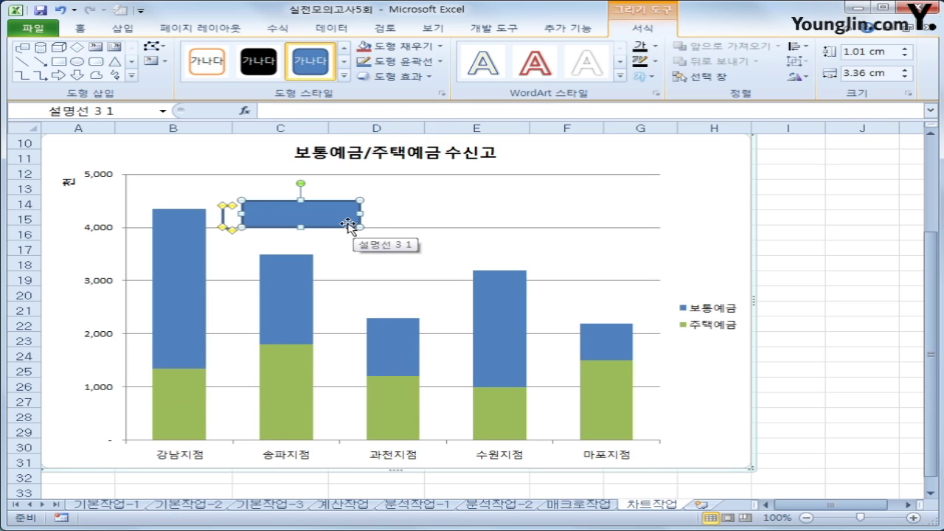
text(최고금액)
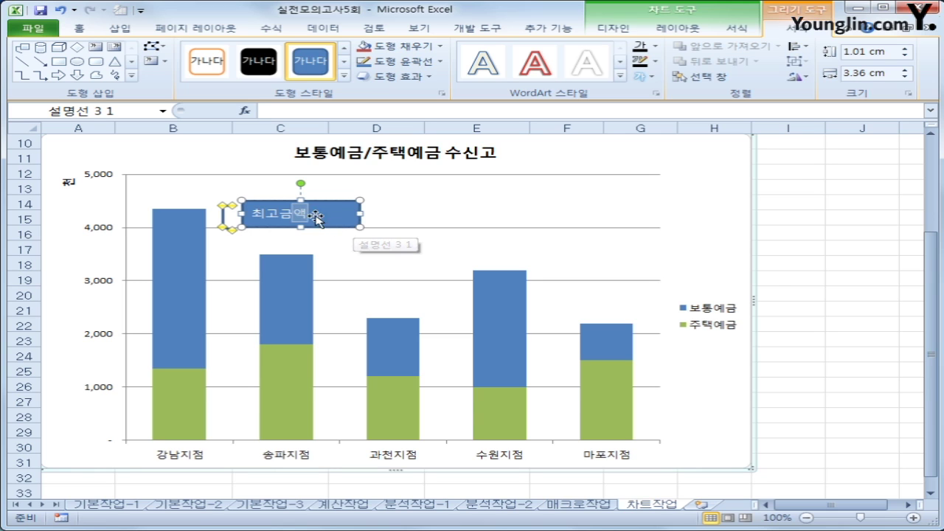
- Turn on resizing the shape to fit its text (도형을 텍스트 크기에 맞춤) for the 최고금액 callout
click(321, 206)
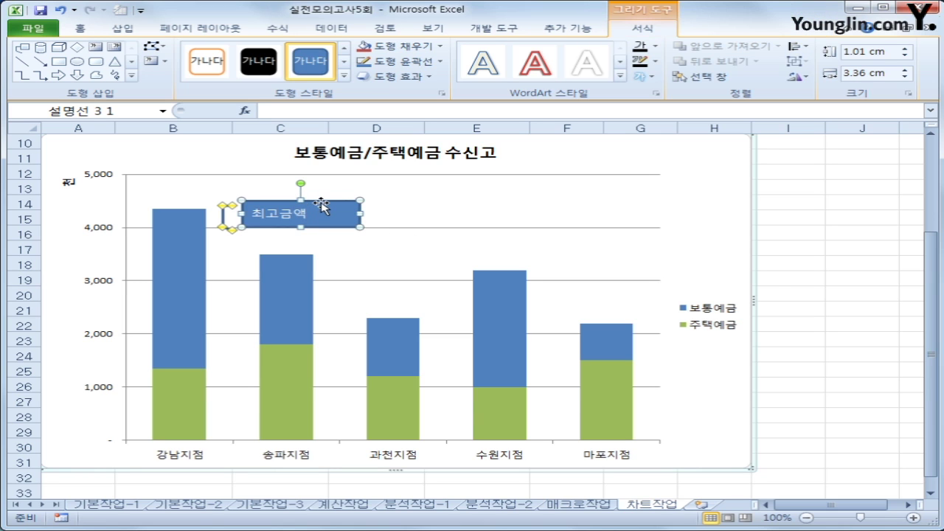
right_click(321, 203)
key(Escape)
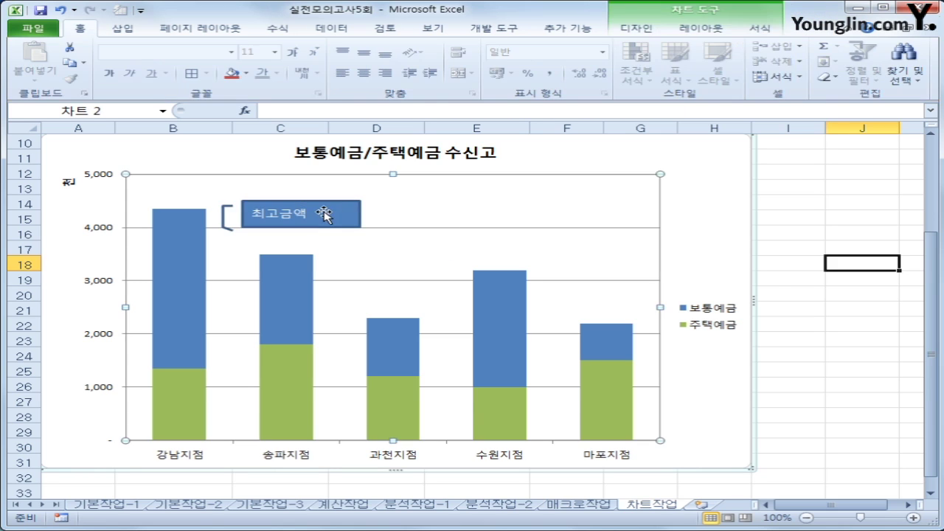
right_click(326, 214)
click(394, 444)
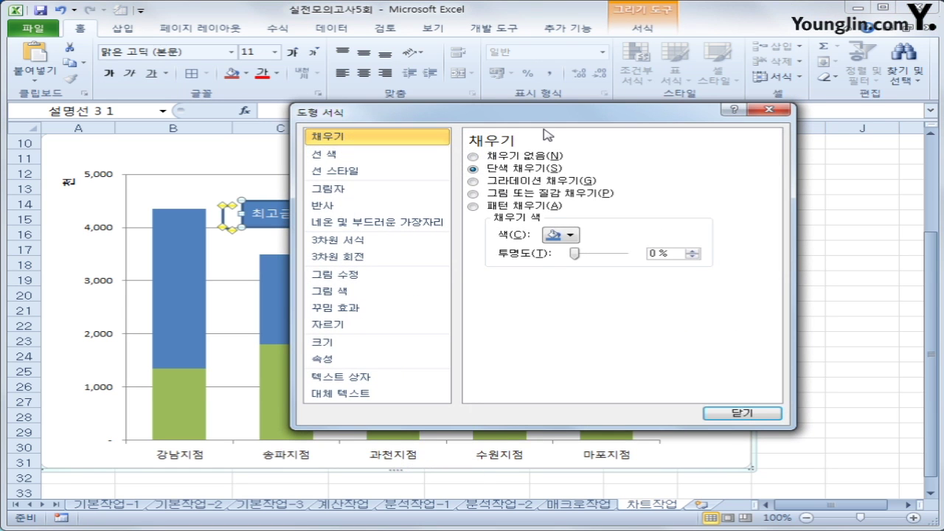
drag(566, 112, 646, 91)
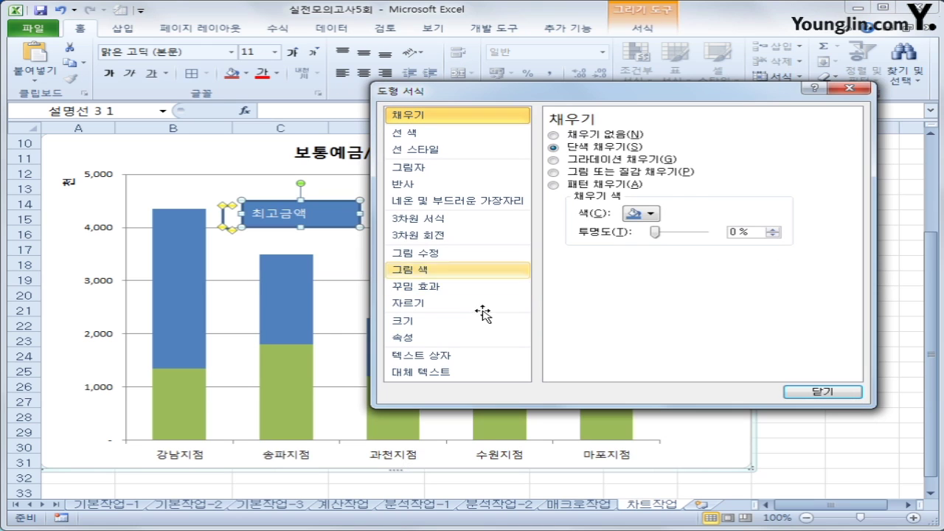
click(451, 357)
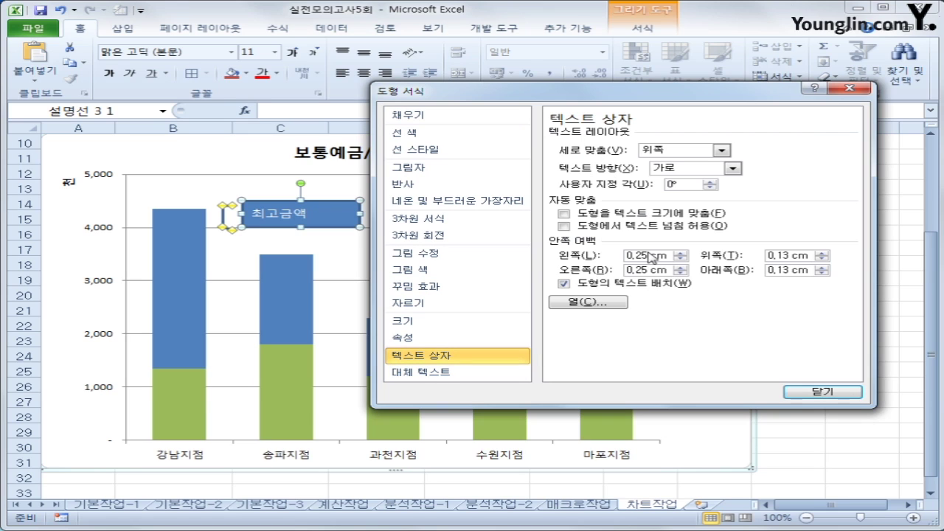
click(661, 214)
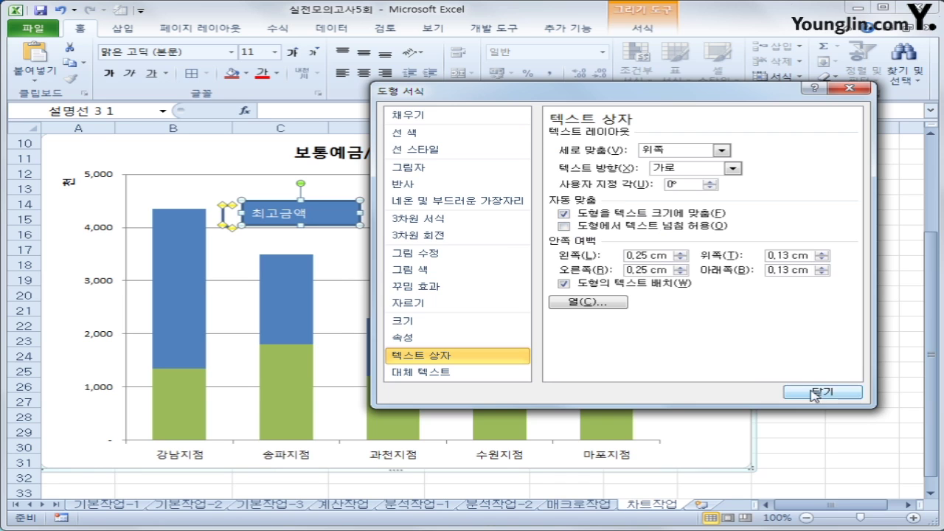
click(786, 391)
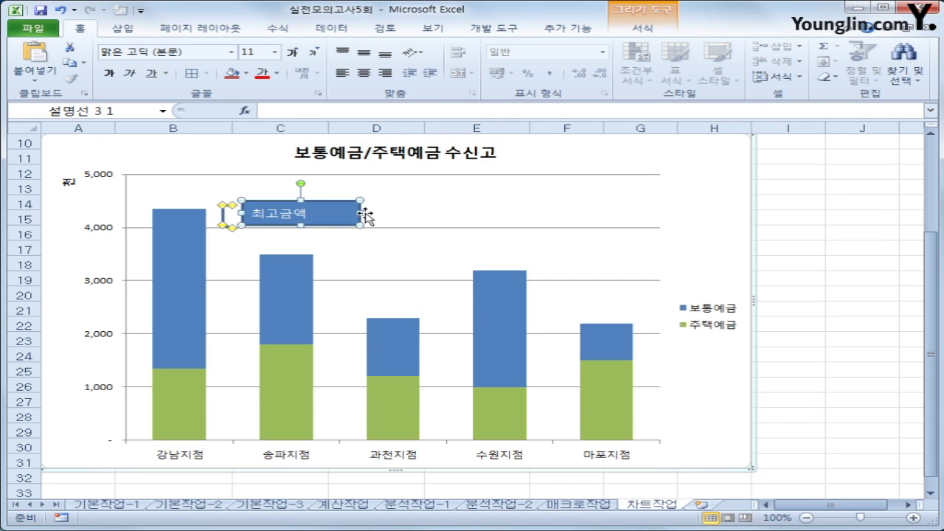
- Narrow the 최고금액 callout to fit its text closely and point its leader line at the 강남지점 보통예금 column
click(324, 213)
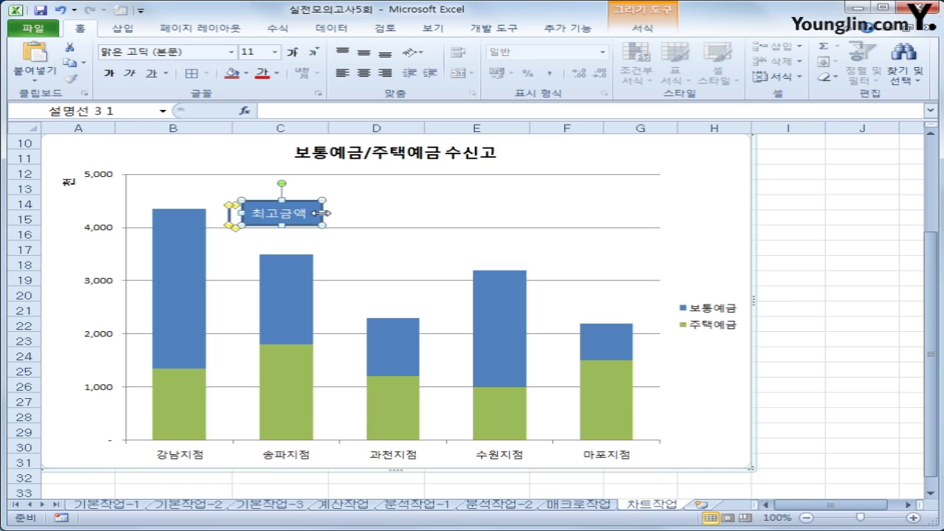
drag(322, 213, 316, 214)
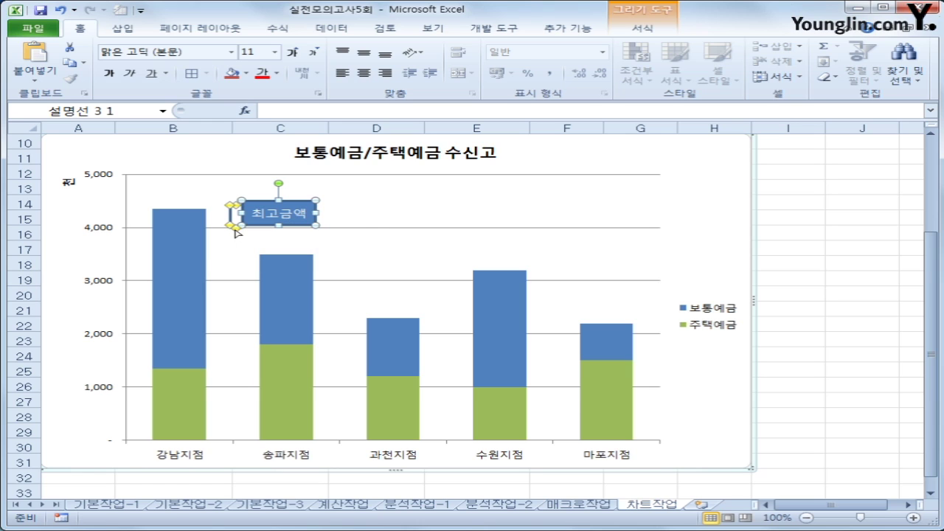
drag(234, 228, 192, 258)
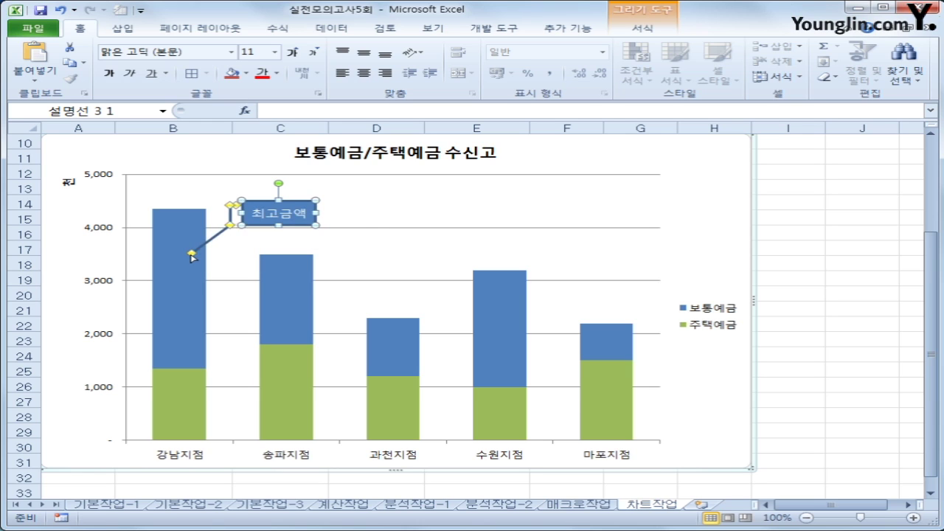